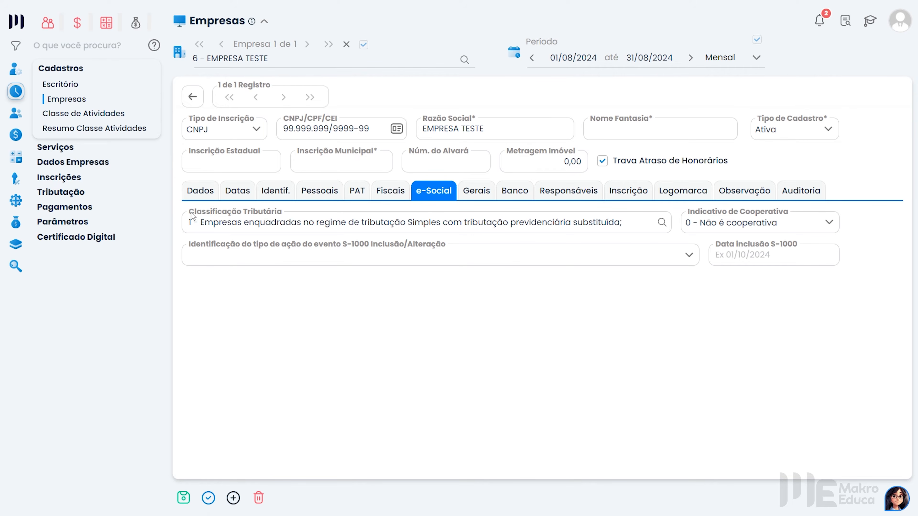
Check the company's Classificação Tributária in the e-Social data and its FPAS in the Pessoais data.
{"action": "left_click_drag", "start_coordinate": [189, 212], "coordinate": [266, 214]}
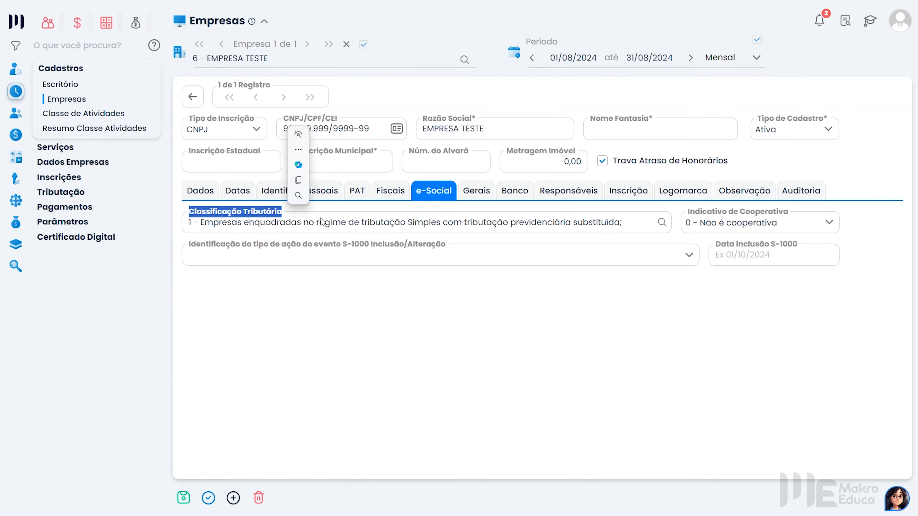
{"action": "triple_click", "coordinate": [354, 225]}
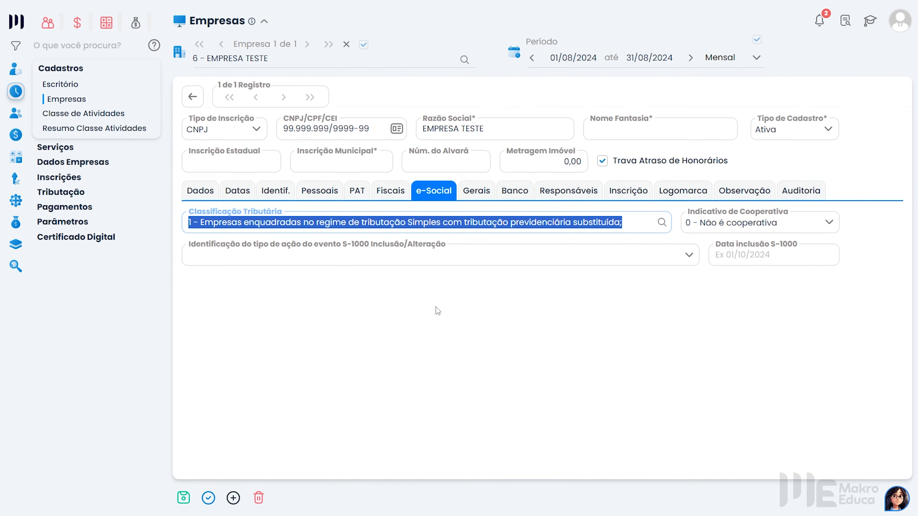
{"action": "left_click", "coordinate": [319, 190]}
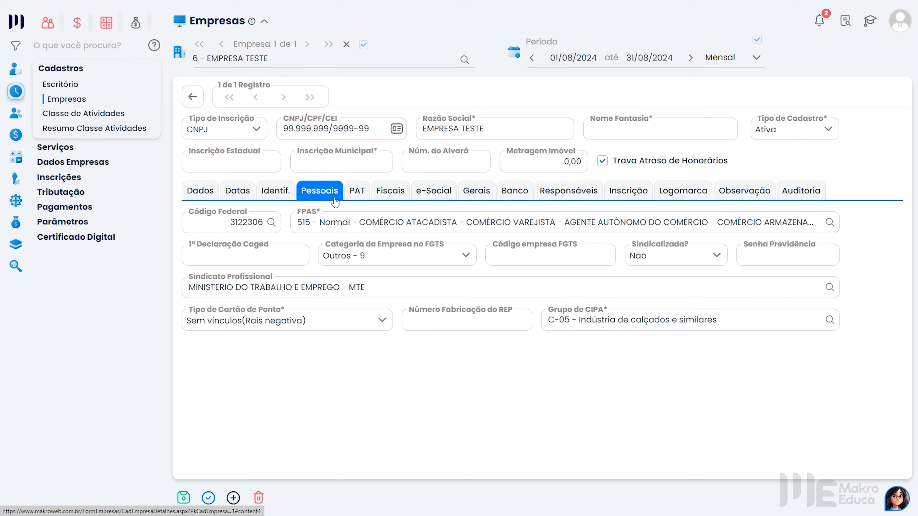
{"action": "triple_click", "coordinate": [312, 223]}
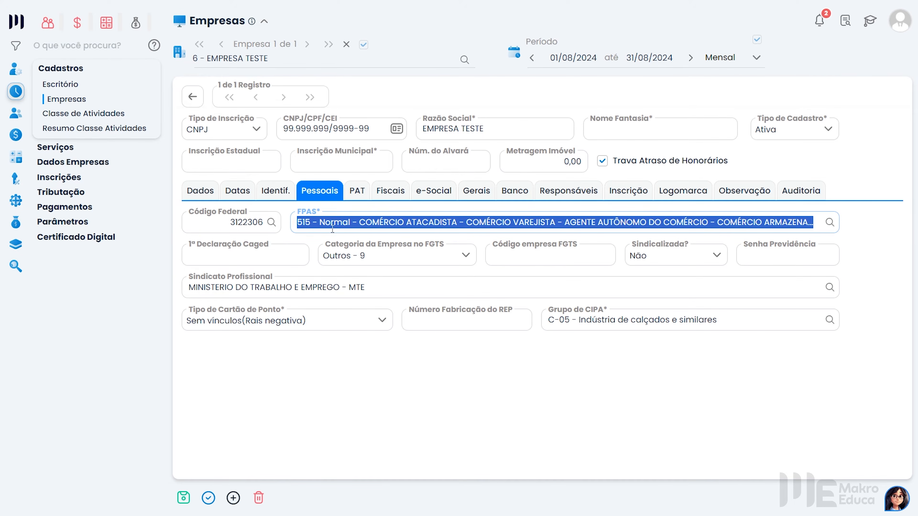
Check the Início do Dpto. Pessoal date among the company's Outras dates.
{"action": "left_click", "coordinate": [252, 201]}
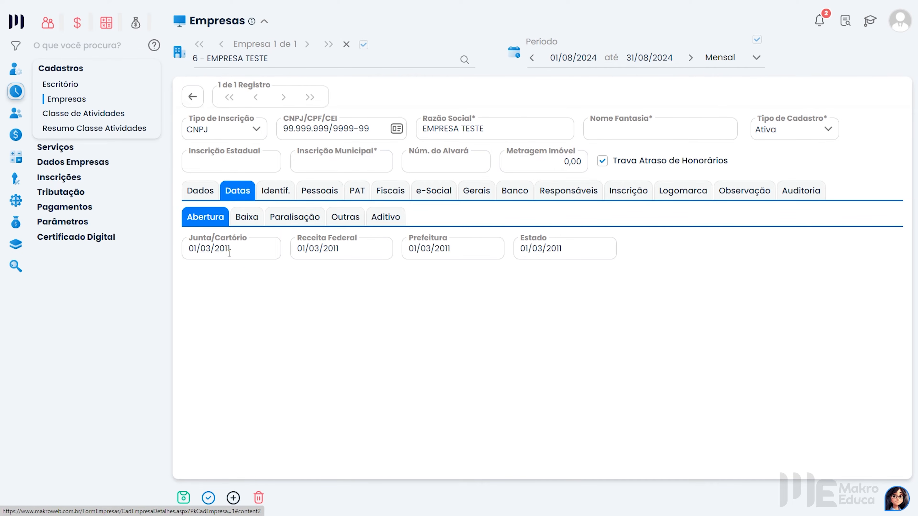
{"action": "left_click", "coordinate": [345, 218]}
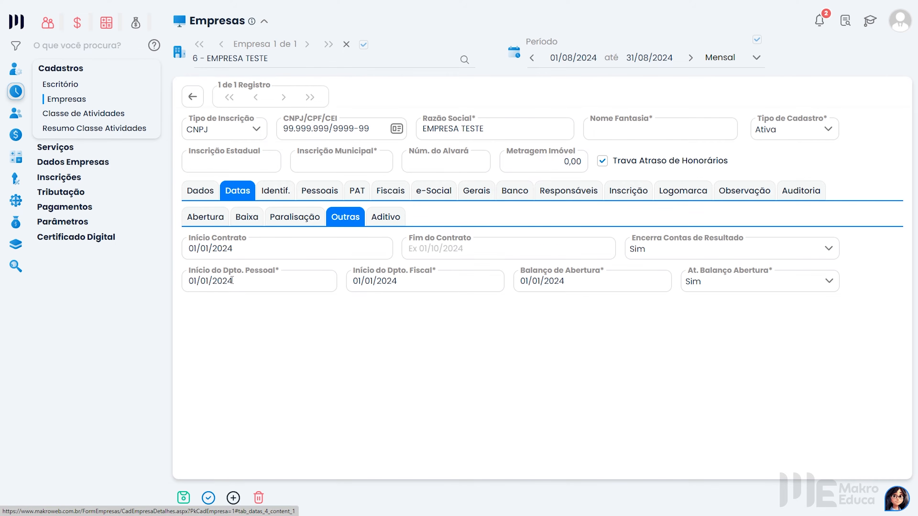
{"action": "left_click", "coordinate": [204, 286]}
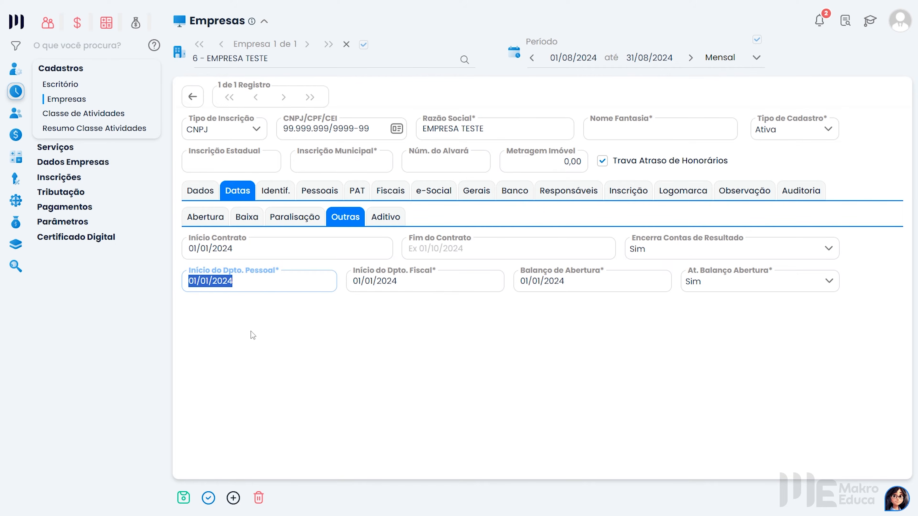
Start a new profession record and assign it CBO 4110-30, Auxiliar de pessoal.
{"action": "mouse_move", "coordinate": [48, 31]}
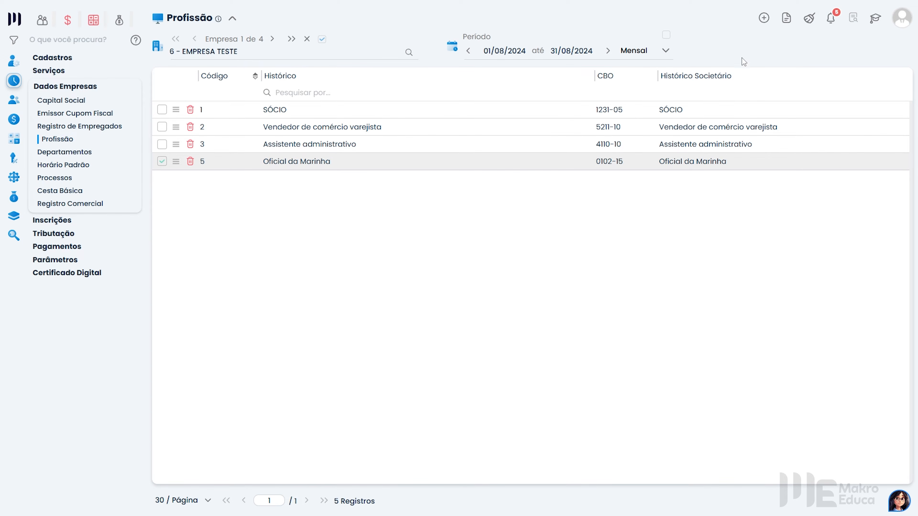
{"action": "left_click", "coordinate": [763, 24]}
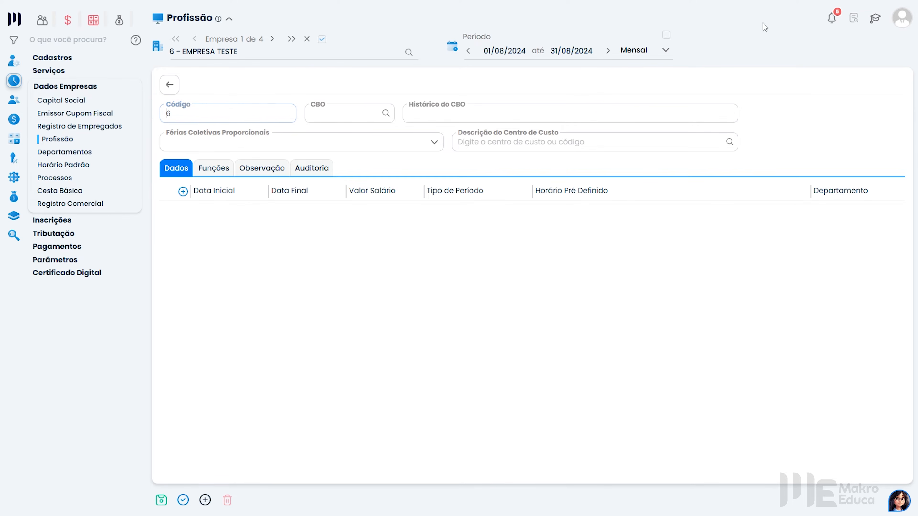
{"action": "left_click", "coordinate": [386, 113]}
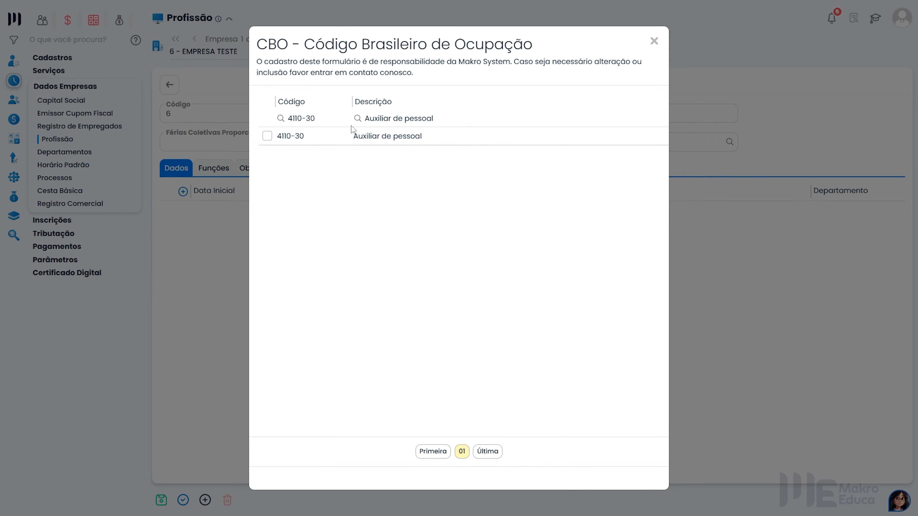
{"action": "left_click", "coordinate": [267, 136]}
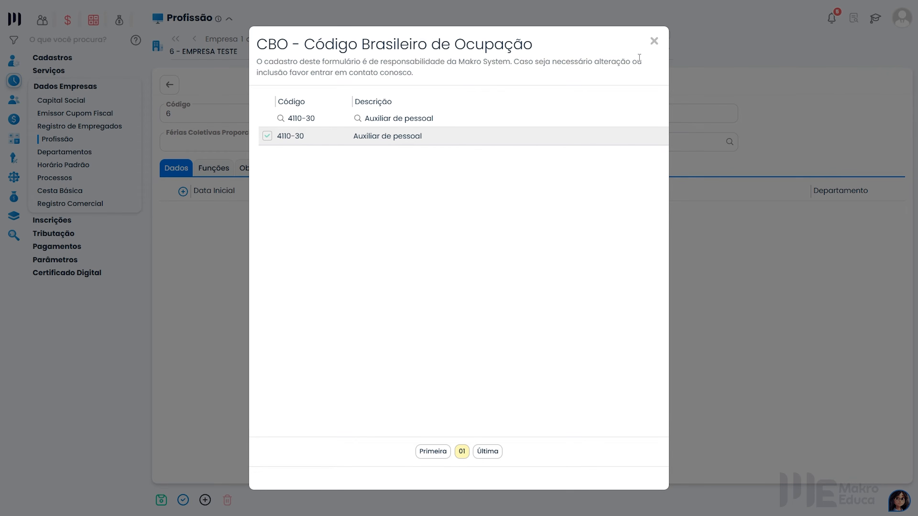
{"action": "left_click", "coordinate": [654, 41]}
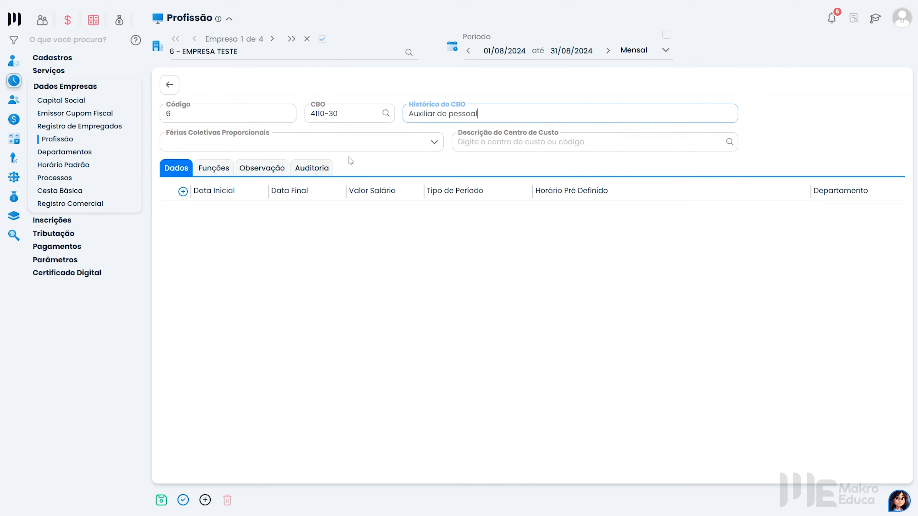
Set Férias Coletivas Proporcionais to Paga Licença Remunerada and the cost center to 3, Funcionário (s) aplicado (s) no serviços.
{"action": "left_click", "coordinate": [272, 148]}
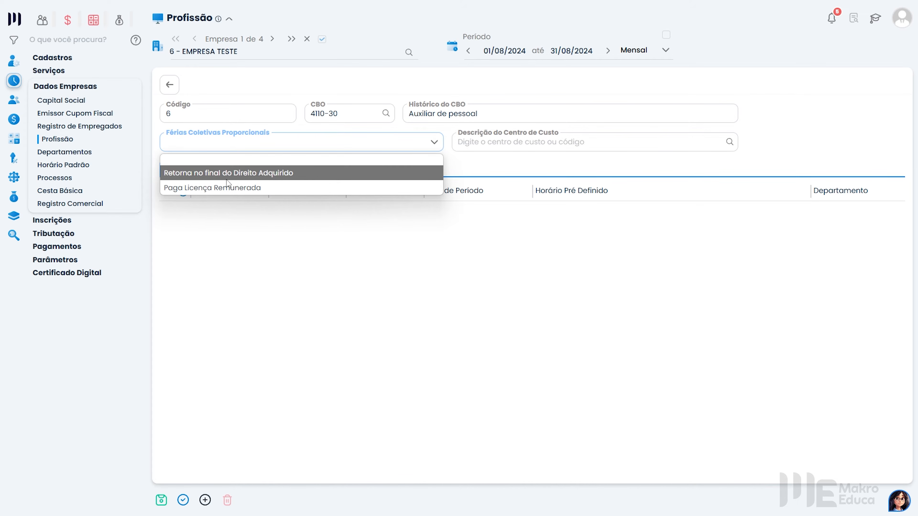
{"action": "left_click", "coordinate": [215, 188]}
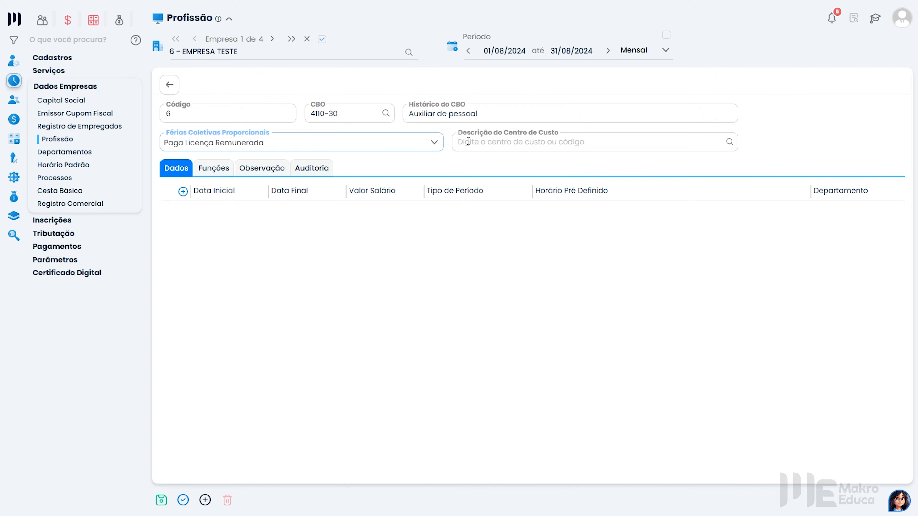
{"action": "mouse_move", "coordinate": [522, 139]}
{"action": "left_click", "coordinate": [729, 142]}
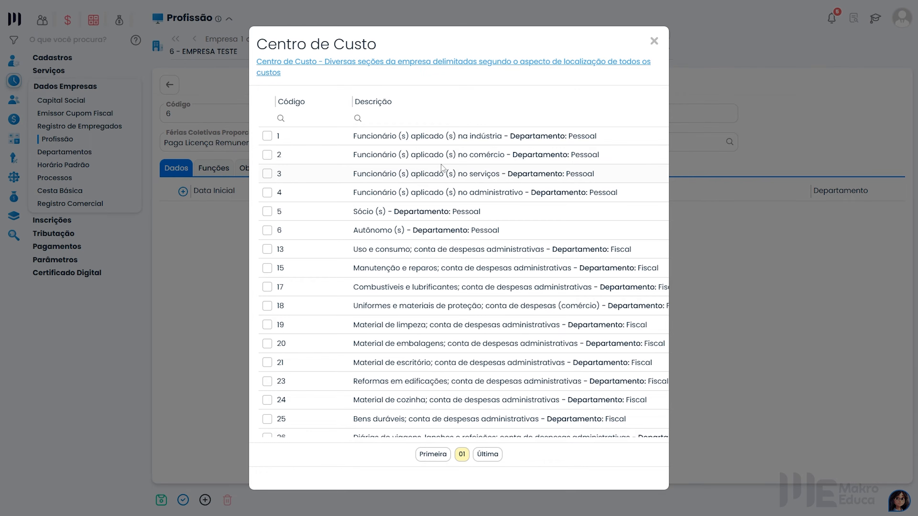
{"action": "left_click", "coordinate": [502, 178]}
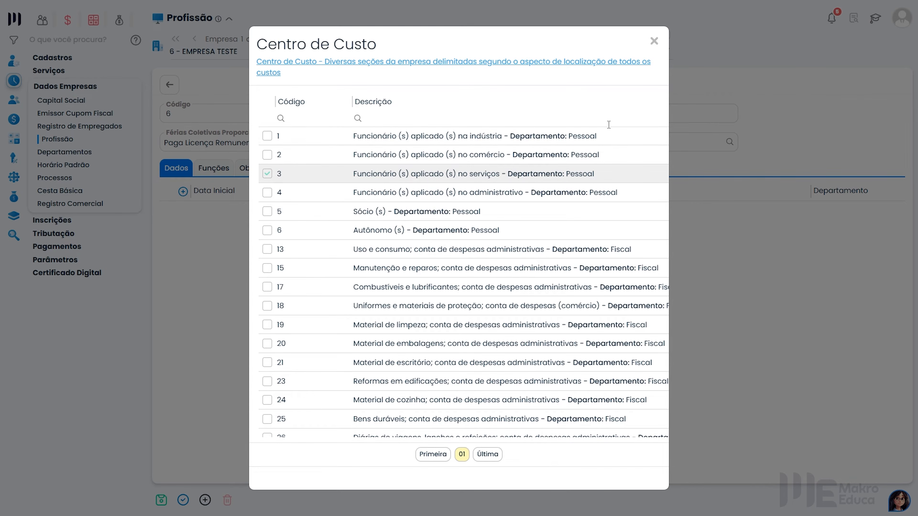
{"action": "left_click", "coordinate": [654, 41]}
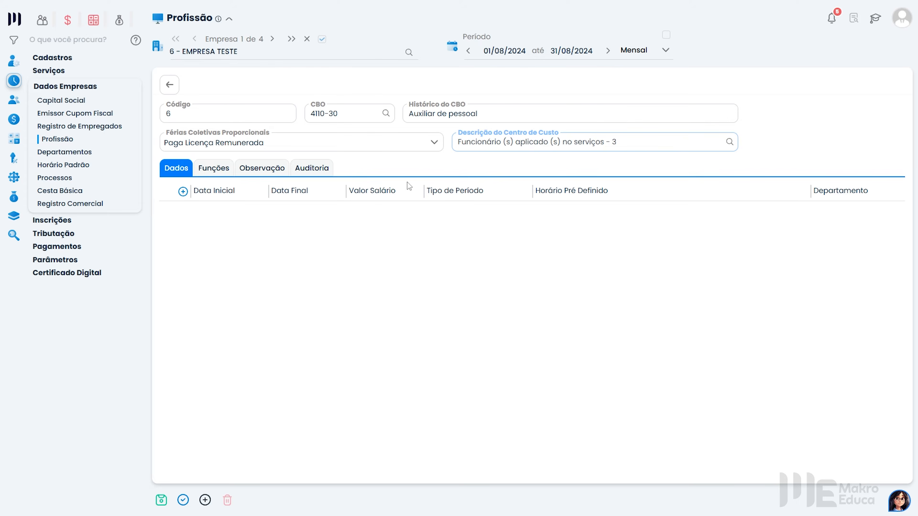
View the blank Dados da Profissão form, close it without entering anything, and save the profession record.
{"action": "left_click", "coordinate": [183, 193]}
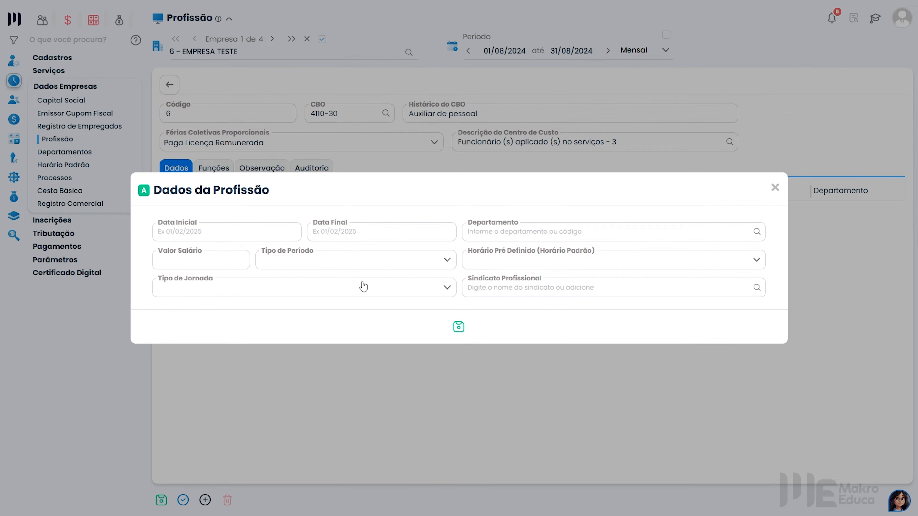
{"action": "left_click", "coordinate": [775, 188]}
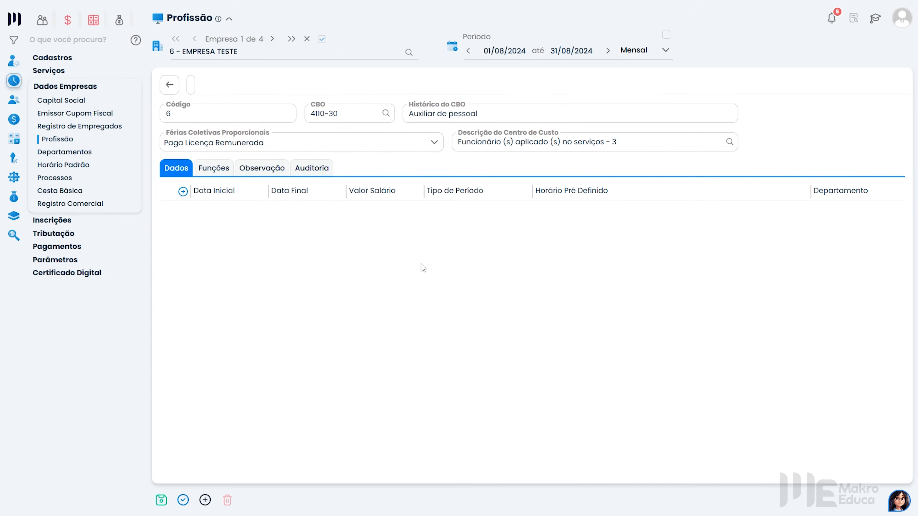
{"action": "left_click", "coordinate": [161, 499]}
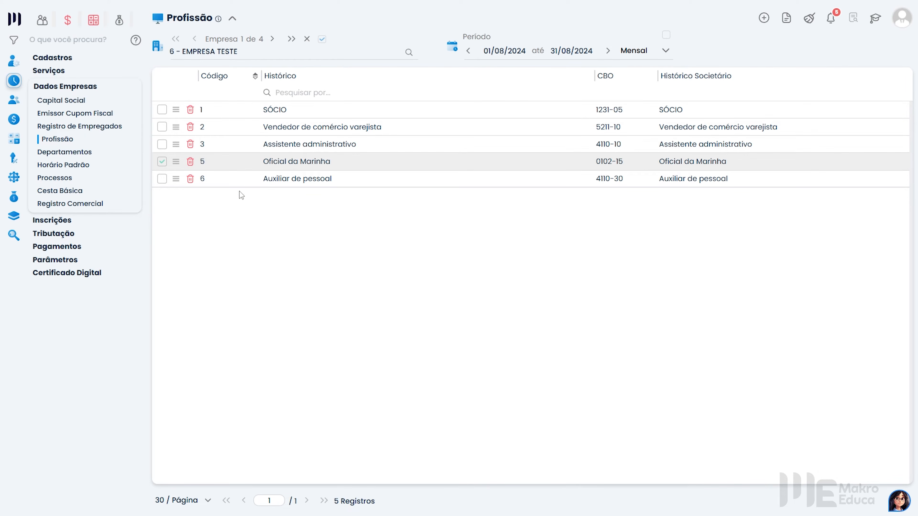
Review the Auxiliar de pessoal profession in the list, including its Replicação em Massa option and CBO code.
{"action": "left_click_drag", "start_coordinate": [277, 182], "coordinate": [340, 183]}
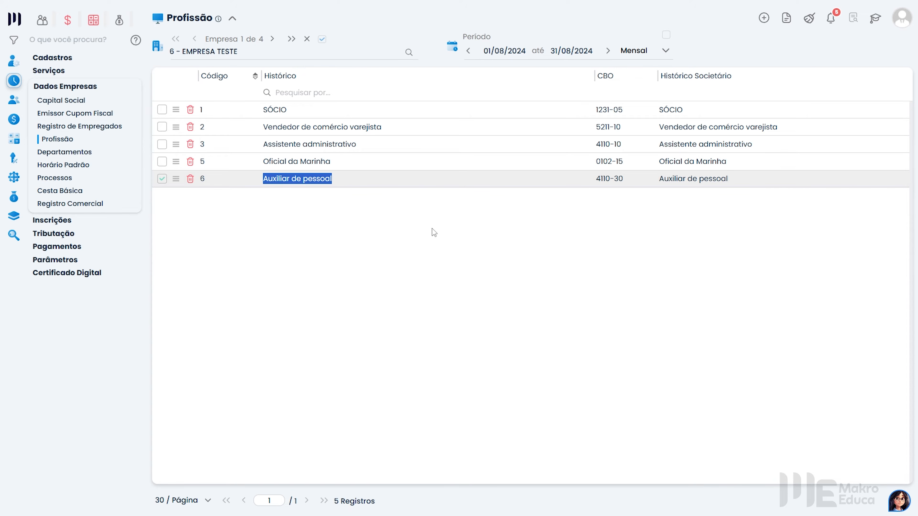
{"action": "left_click", "coordinate": [176, 182]}
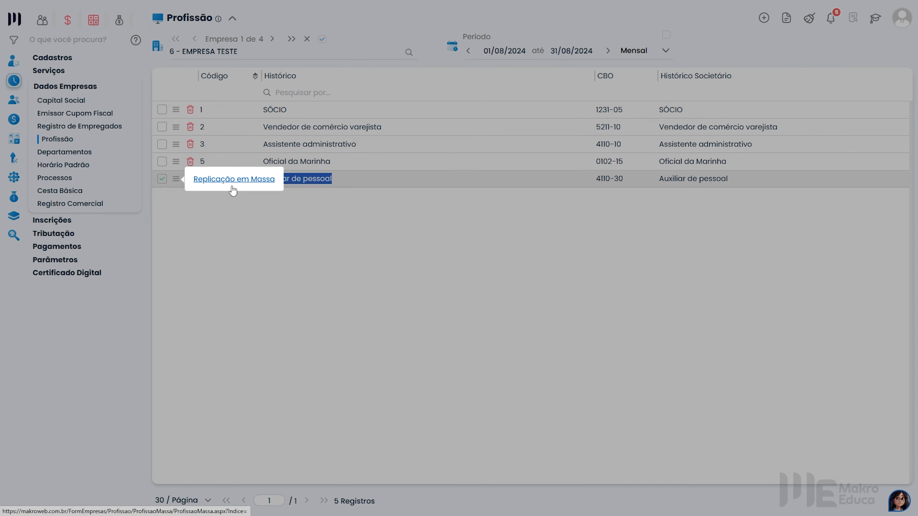
{"action": "left_click", "coordinate": [299, 196]}
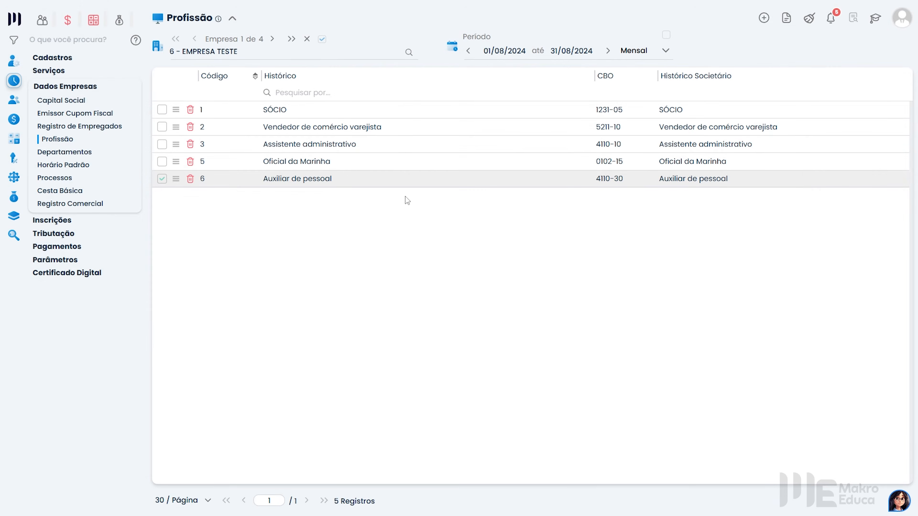
{"action": "left_click_drag", "start_coordinate": [595, 182], "coordinate": [627, 178]}
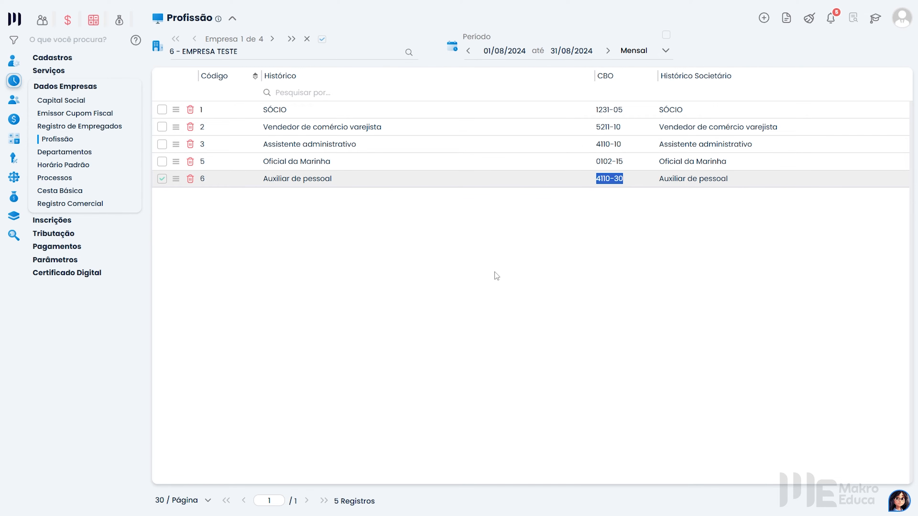
View the Departamentos list and the blank new department form, and return to the list.
{"action": "left_click", "coordinate": [83, 153]}
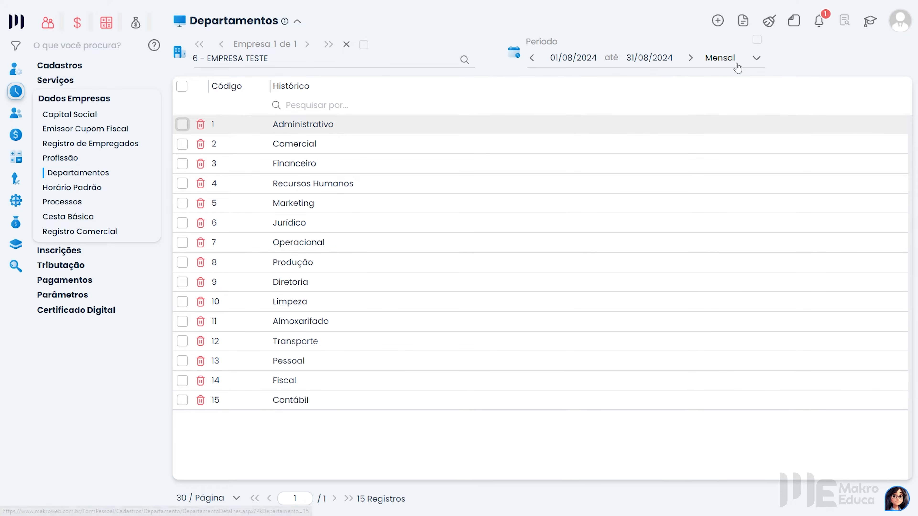
{"action": "left_click", "coordinate": [717, 21]}
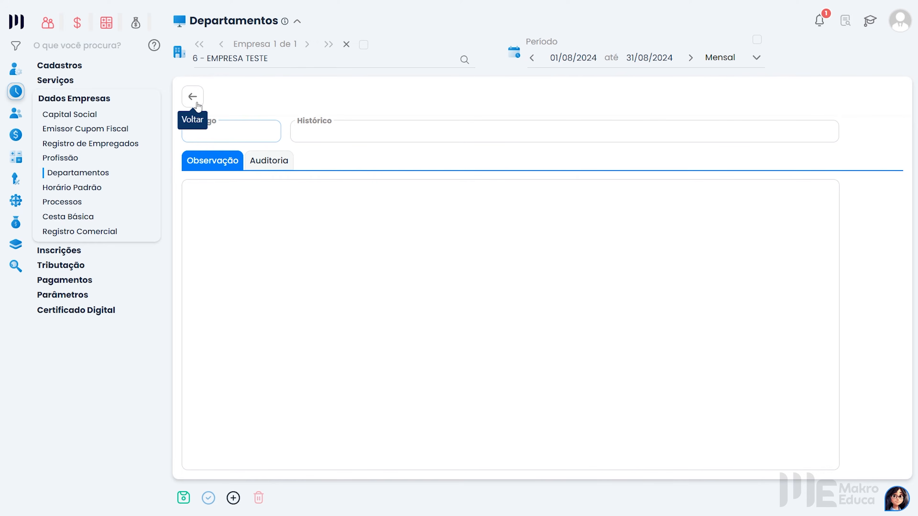
{"action": "left_click", "coordinate": [192, 97]}
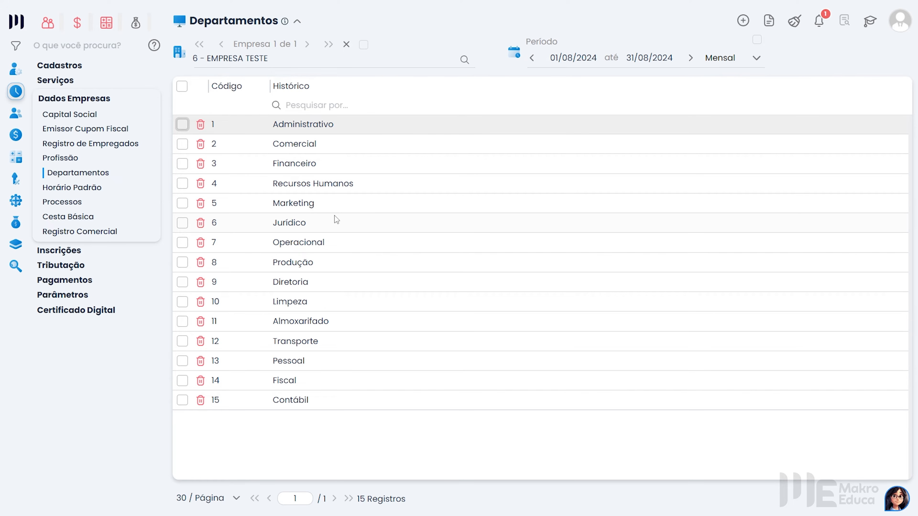
Open the commercial standard schedule in Horário Padrão, save it, and show the record's additional options.
{"action": "left_click", "coordinate": [92, 188]}
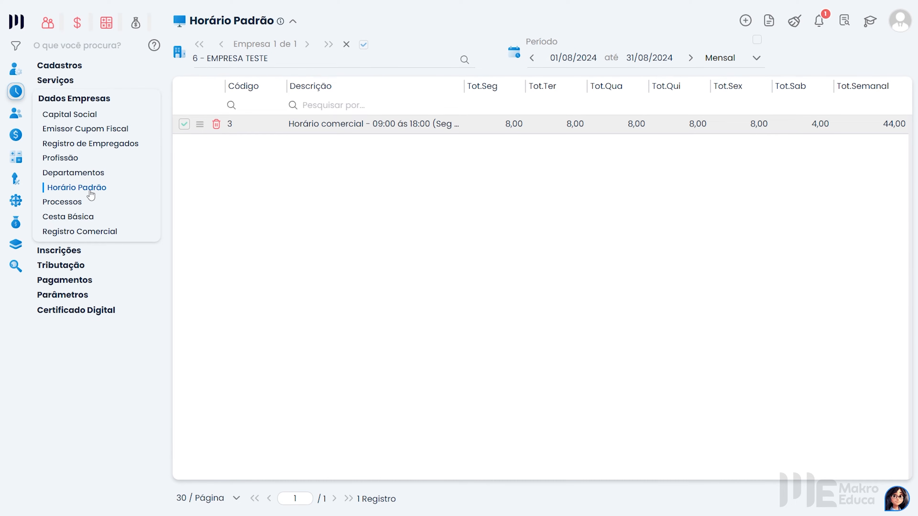
{"action": "left_click", "coordinate": [359, 134]}
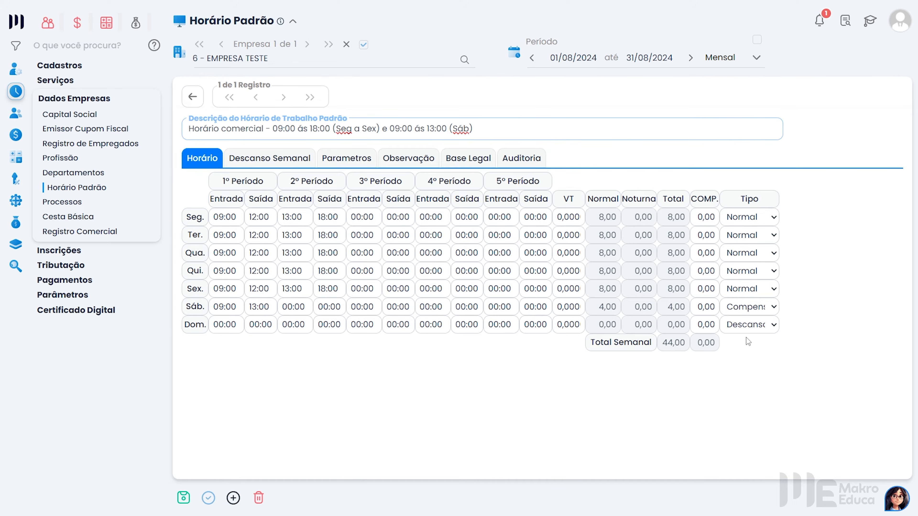
{"action": "left_click", "coordinate": [184, 498]}
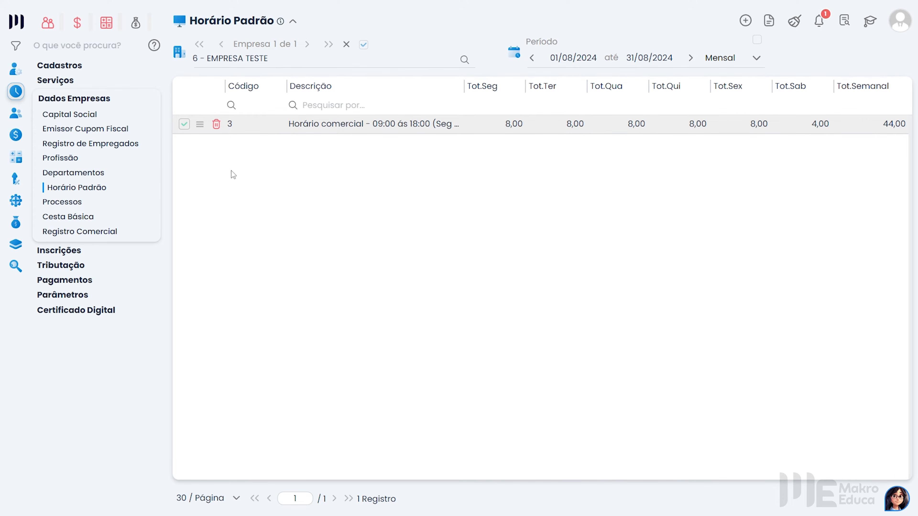
{"action": "left_click", "coordinate": [200, 125]}
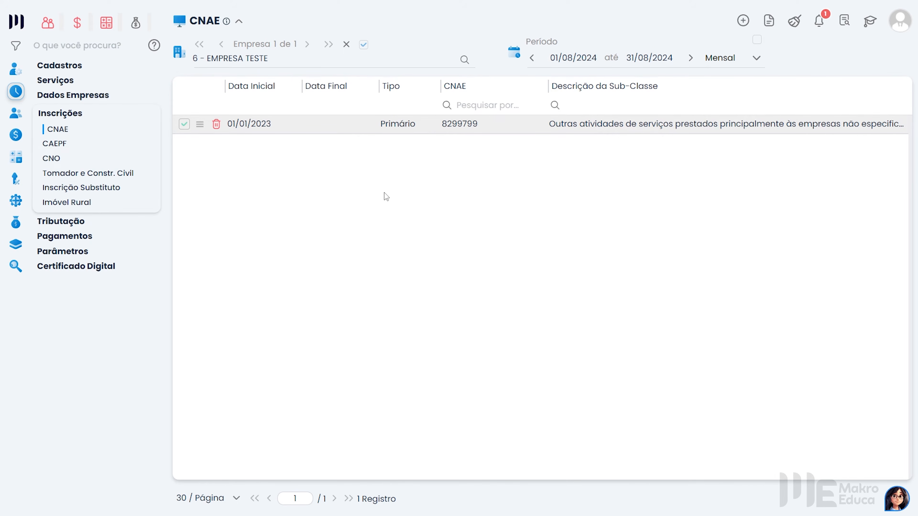
View the new CNAE form and its Tipo choices, return to the list, and show the existing primary CNAE's Preponderante option.
{"action": "left_click", "coordinate": [743, 21]}
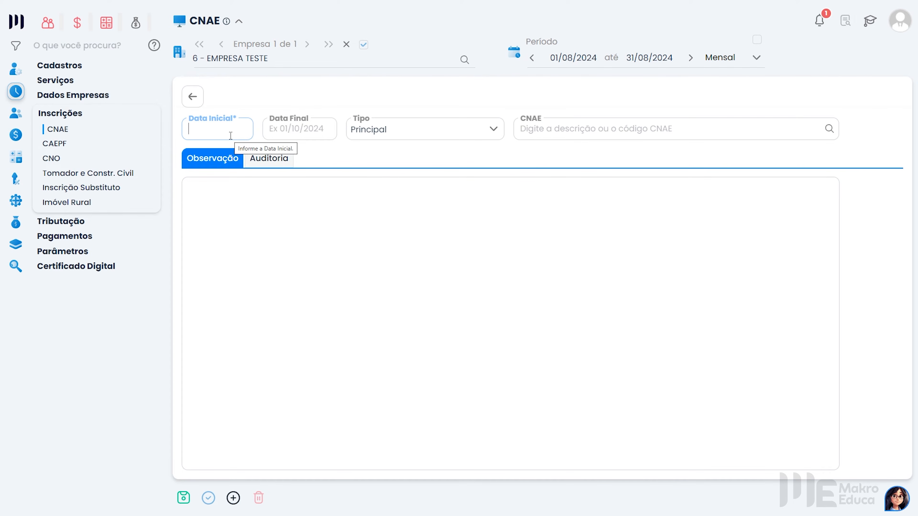
{"action": "left_click", "coordinate": [377, 136]}
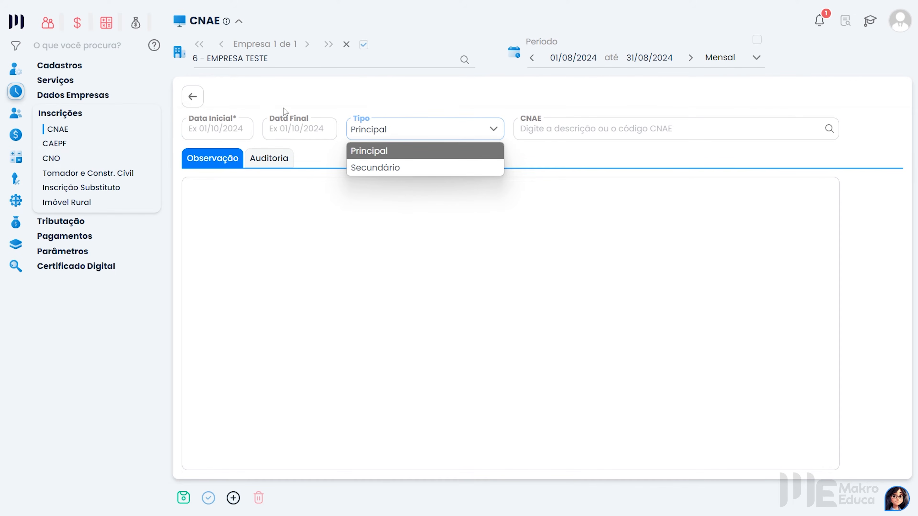
{"action": "left_click", "coordinate": [192, 97]}
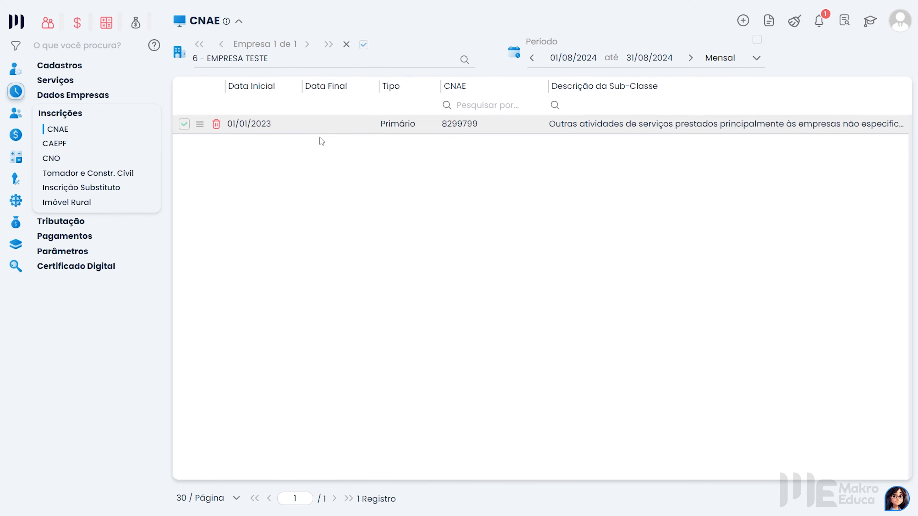
{"action": "left_click", "coordinate": [200, 127]}
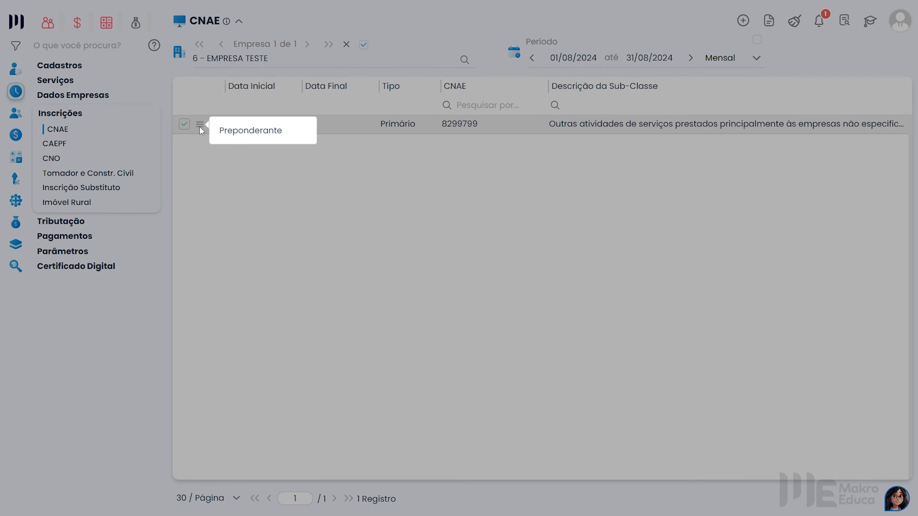
View the Preponderante list of the primary CNAE and its blank new-record form with the Cnae Preponderante field, and return to the CNAE list.
{"action": "left_click", "coordinate": [243, 131]}
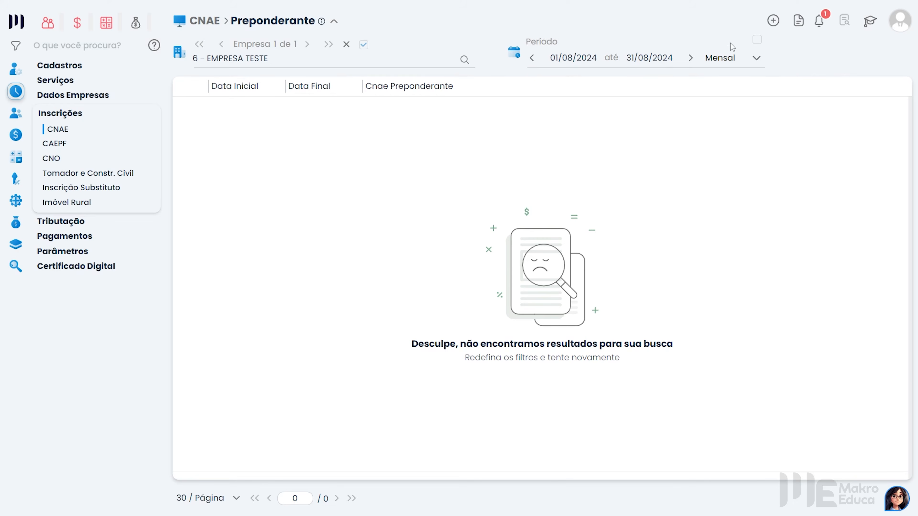
{"action": "left_click", "coordinate": [772, 21]}
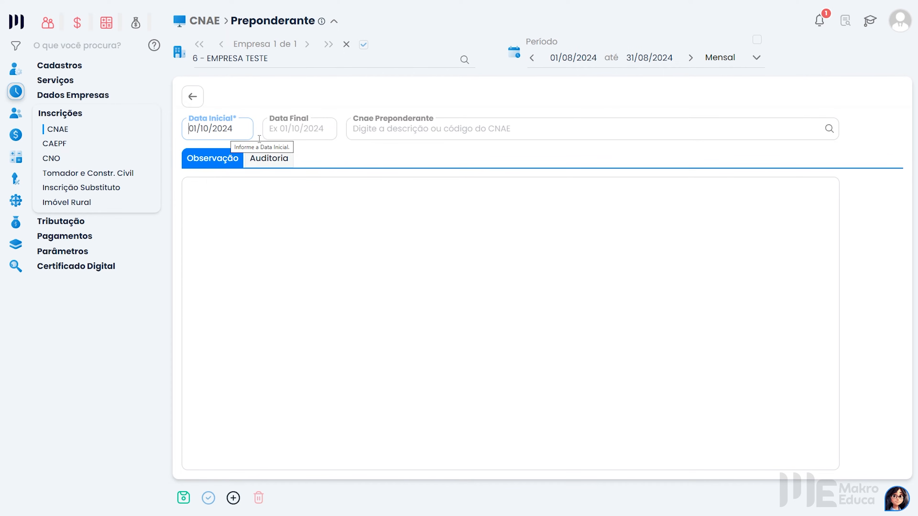
{"action": "left_click_drag", "start_coordinate": [360, 119], "coordinate": [437, 139]}
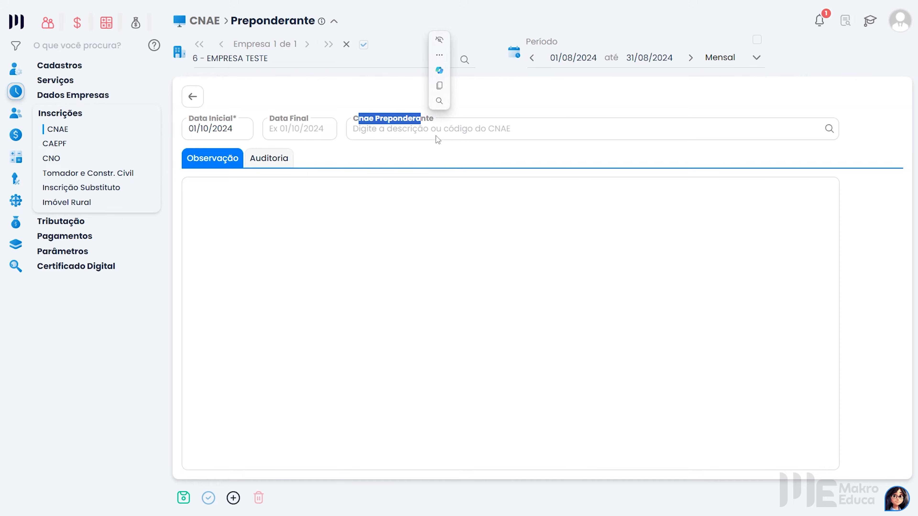
{"action": "left_click", "coordinate": [192, 96]}
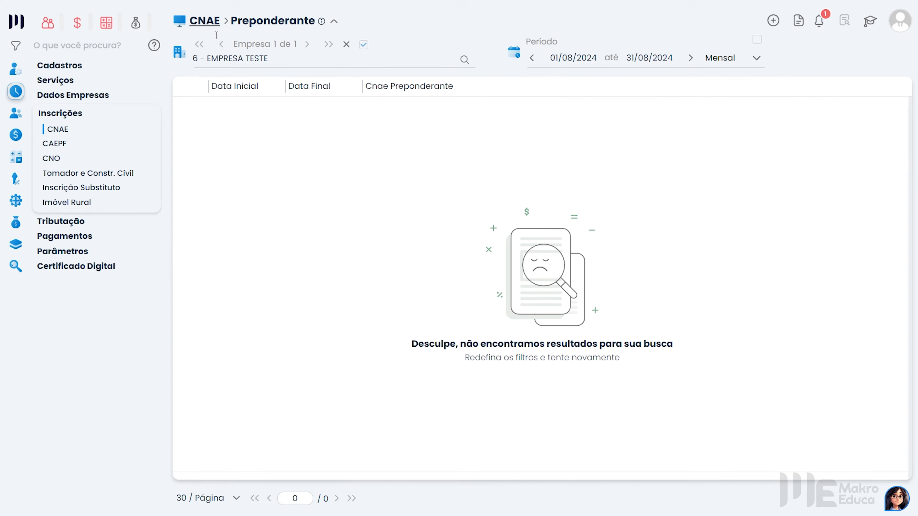
{"action": "left_click", "coordinate": [210, 27]}
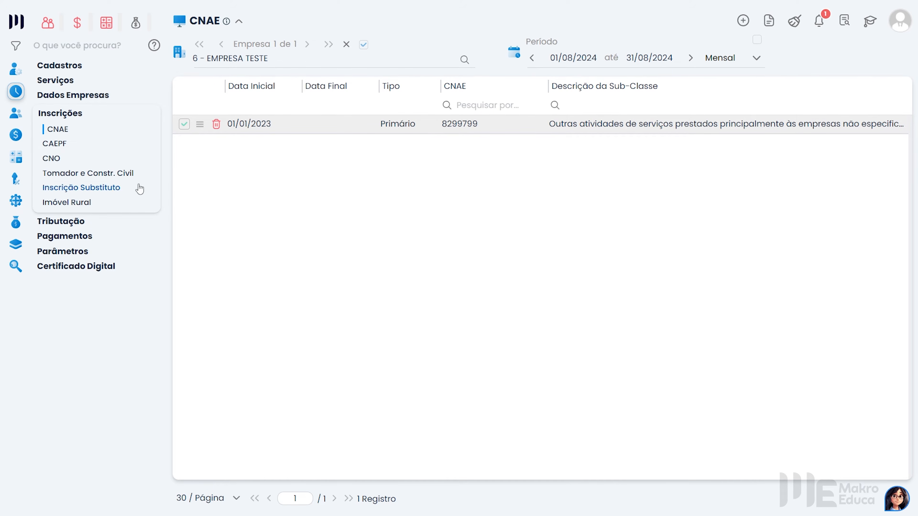
View the blank CAEPF registration form and its Tipo choices, and return to the CAEPF list.
{"action": "left_click", "coordinate": [54, 146]}
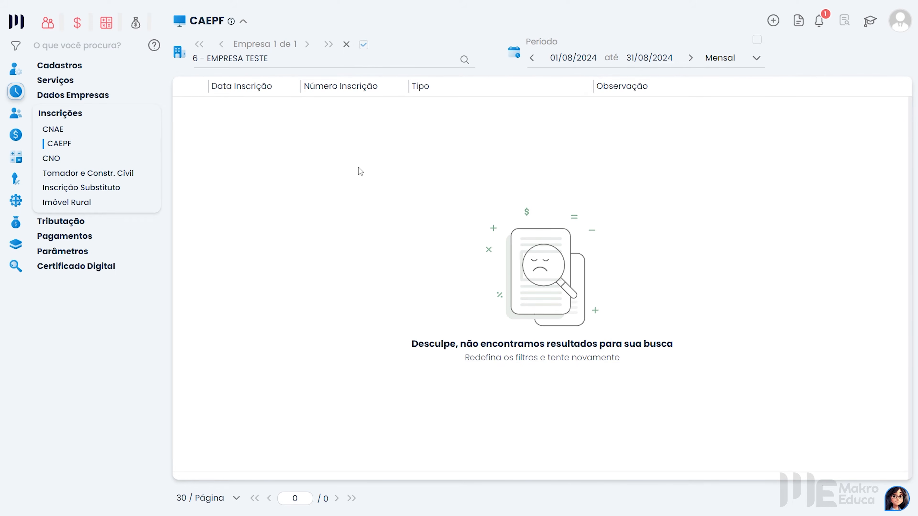
{"action": "left_click", "coordinate": [773, 21]}
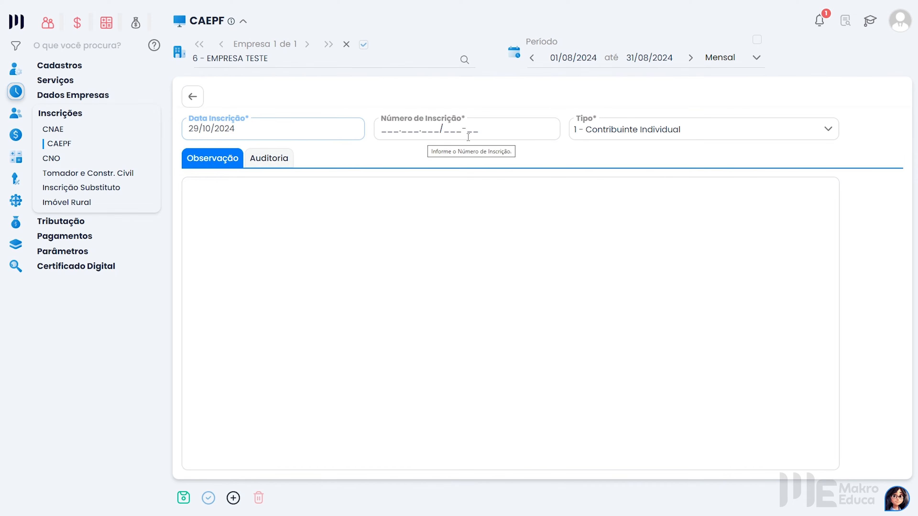
{"action": "left_click", "coordinate": [605, 136]}
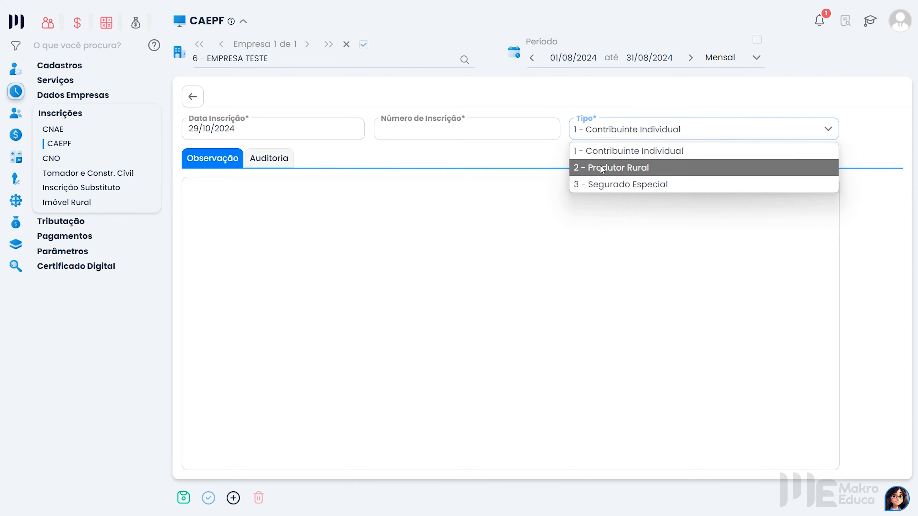
{"action": "left_click", "coordinate": [198, 98]}
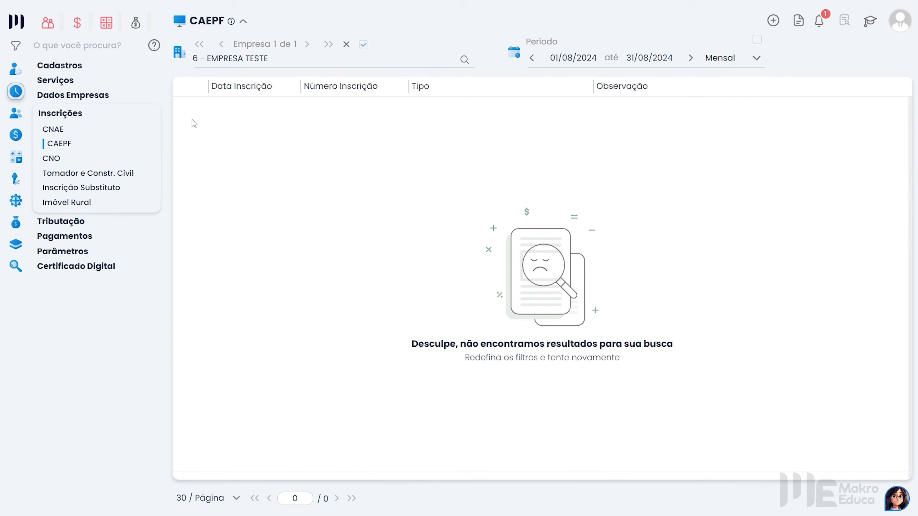
View the blank CNO registration form, its Número de Inscrição field and the Indicativo de Subst. Contribuição Patronal choices, and leave it unsaved.
{"action": "left_click", "coordinate": [54, 160]}
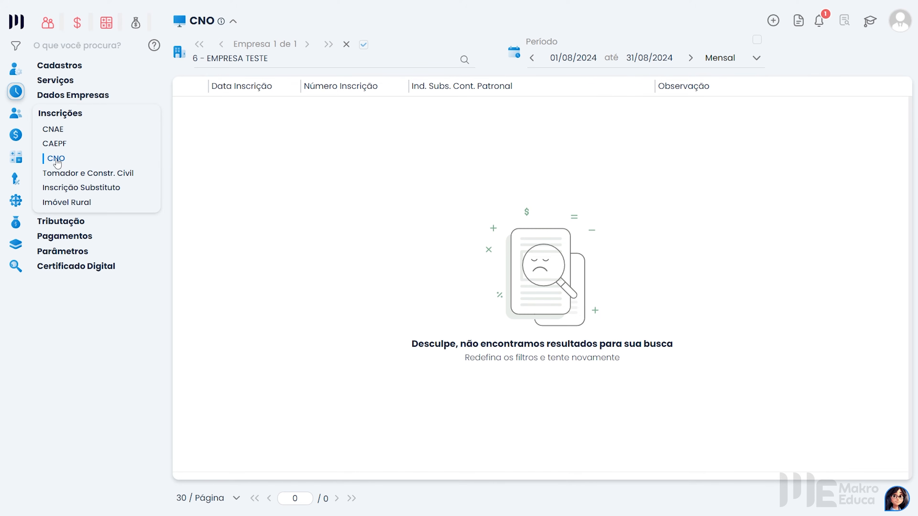
{"action": "left_click", "coordinate": [773, 21]}
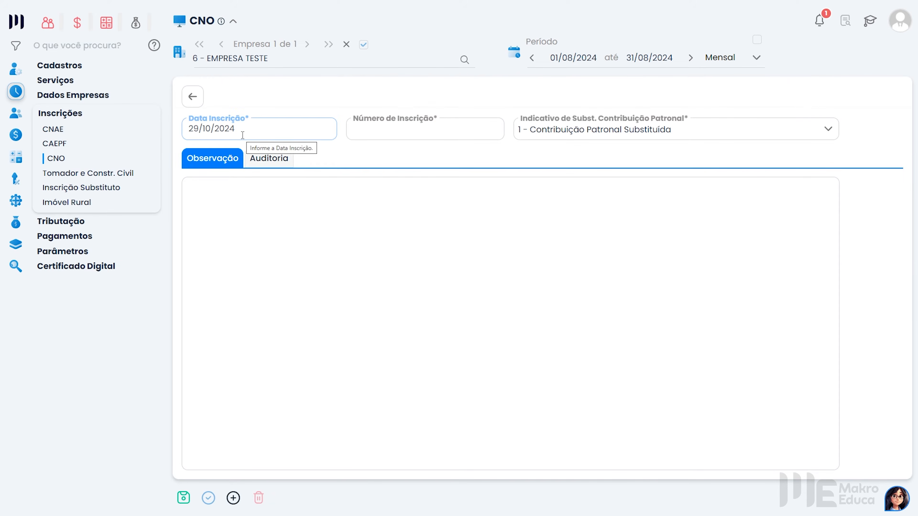
{"action": "left_click", "coordinate": [420, 129]}
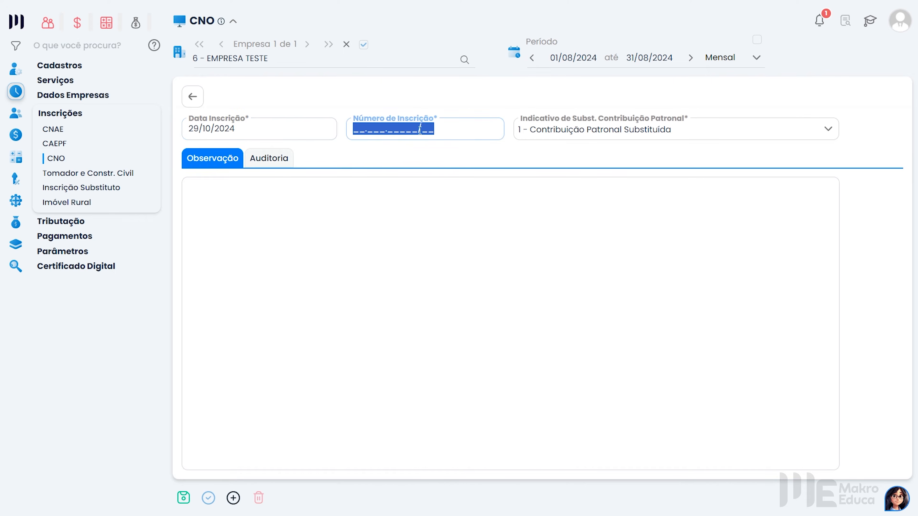
{"action": "left_click", "coordinate": [587, 135]}
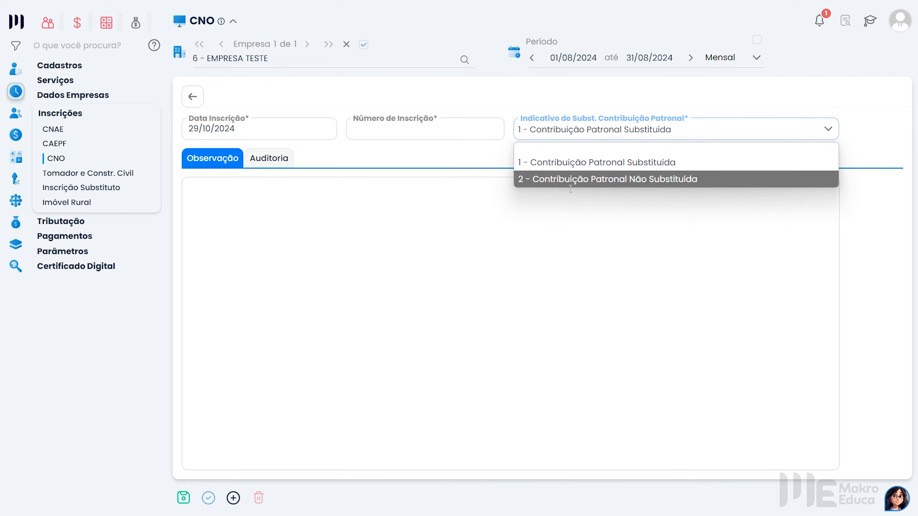
{"action": "left_click", "coordinate": [452, 200]}
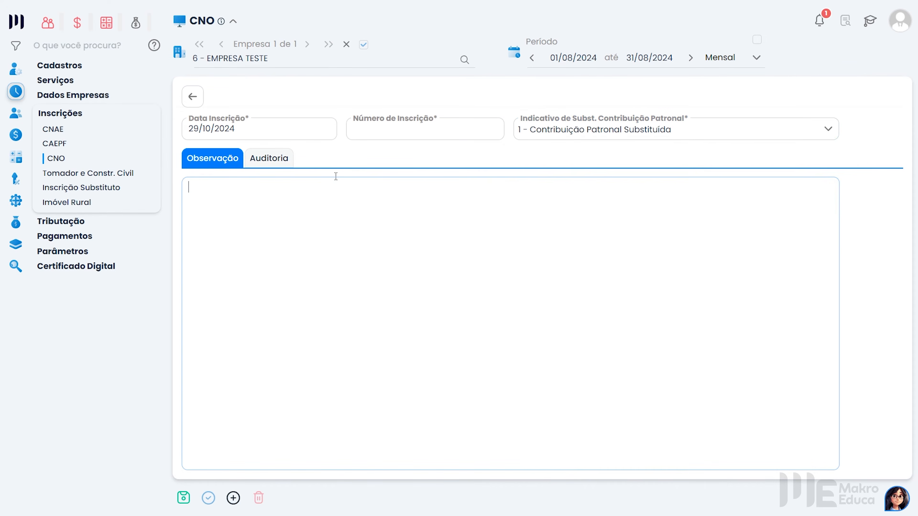
{"action": "left_click", "coordinate": [193, 97]}
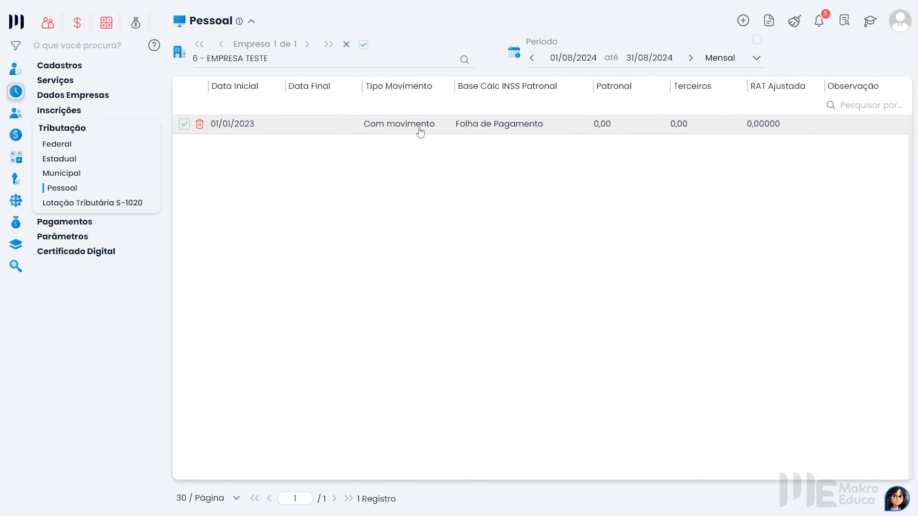
Open the Pessoal taxation record starting 01/01/2023 and review its Tipo de Movimento, INSS rates and DCTFWeb codes.
{"action": "left_click", "coordinate": [401, 124]}
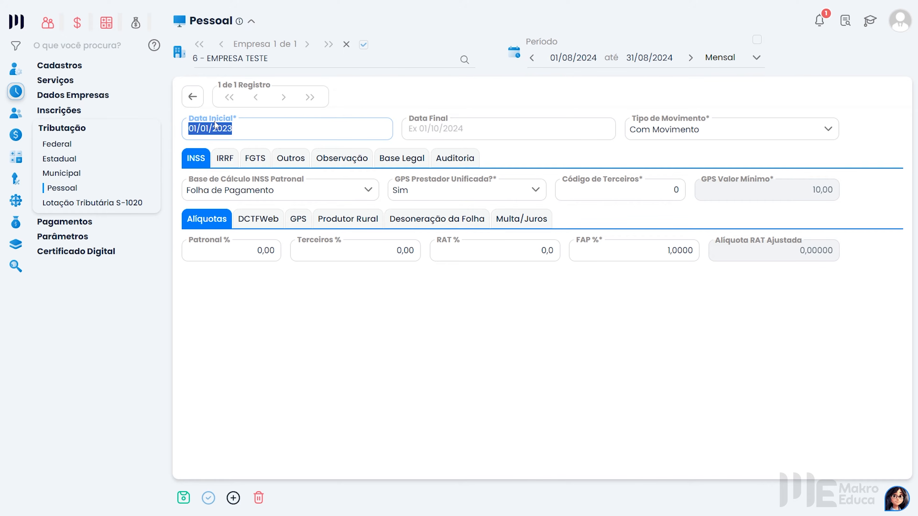
{"action": "mouse_move", "coordinate": [49, 25]}
{"action": "left_click", "coordinate": [667, 131]}
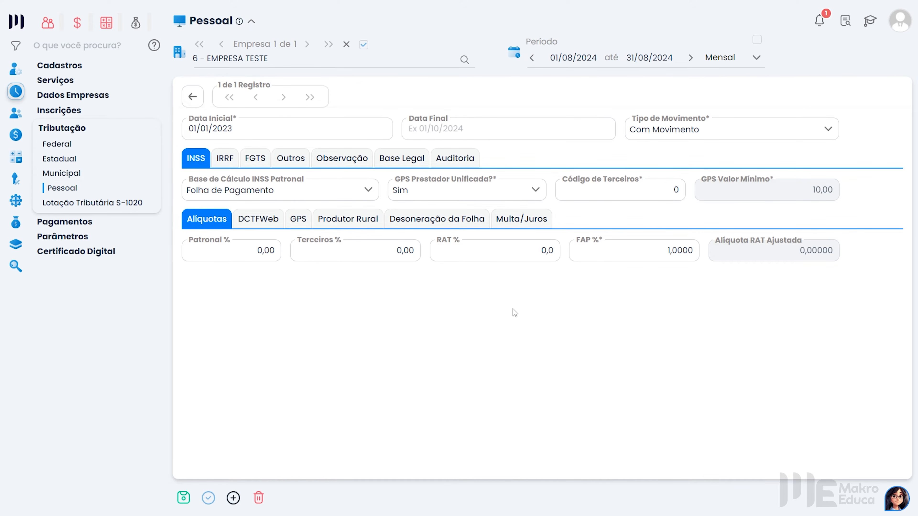
{"action": "left_click", "coordinate": [267, 221]}
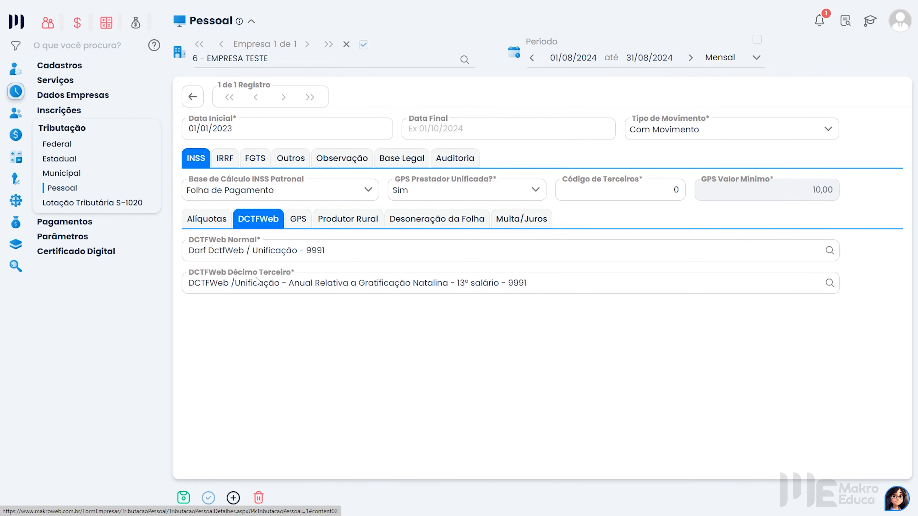
Search the collection codes for 2003 from the GPS Normal field, compare the Departamento entries, and close the lookup without choosing one.
{"action": "left_click", "coordinate": [307, 227]}
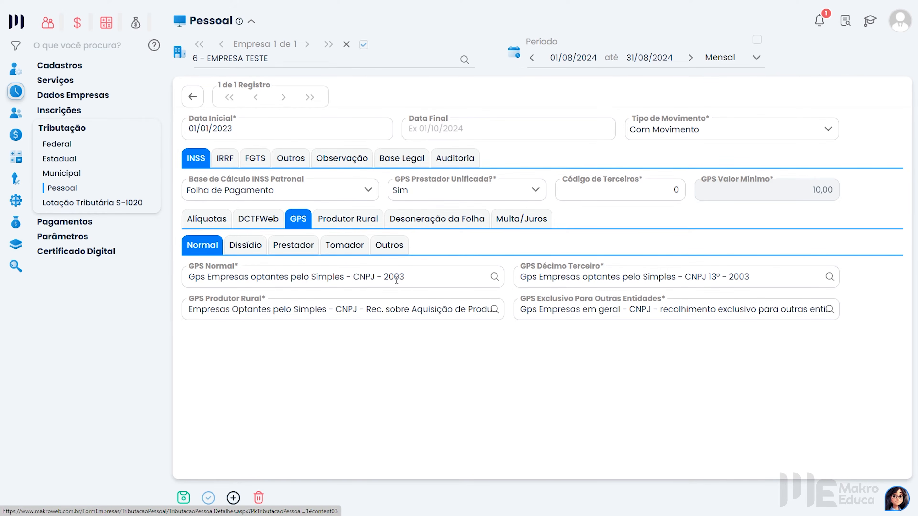
{"action": "left_click", "coordinate": [494, 278]}
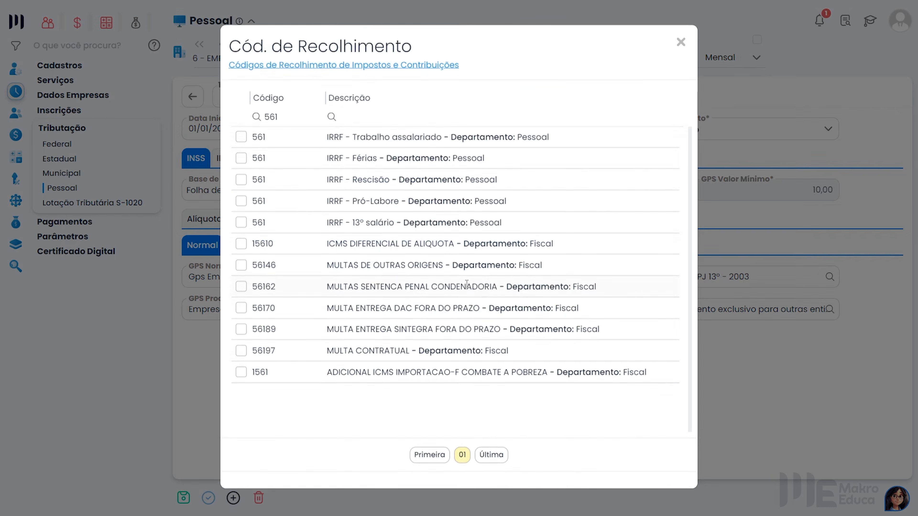
{"action": "double_click", "coordinate": [277, 118]}
{"action": "type", "text": "2003"}
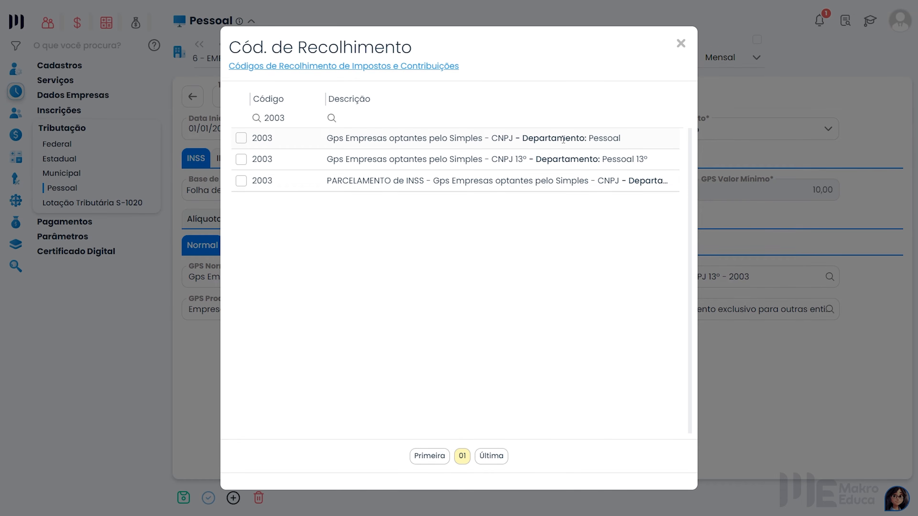
{"action": "left_click_drag", "start_coordinate": [583, 139], "coordinate": [645, 160]}
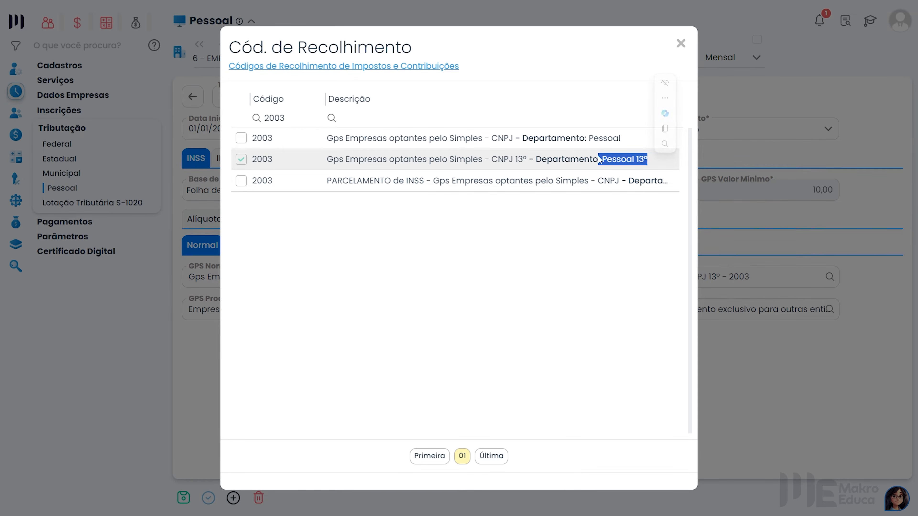
{"action": "left_click", "coordinate": [596, 141]}
{"action": "left_click", "coordinate": [681, 44]}
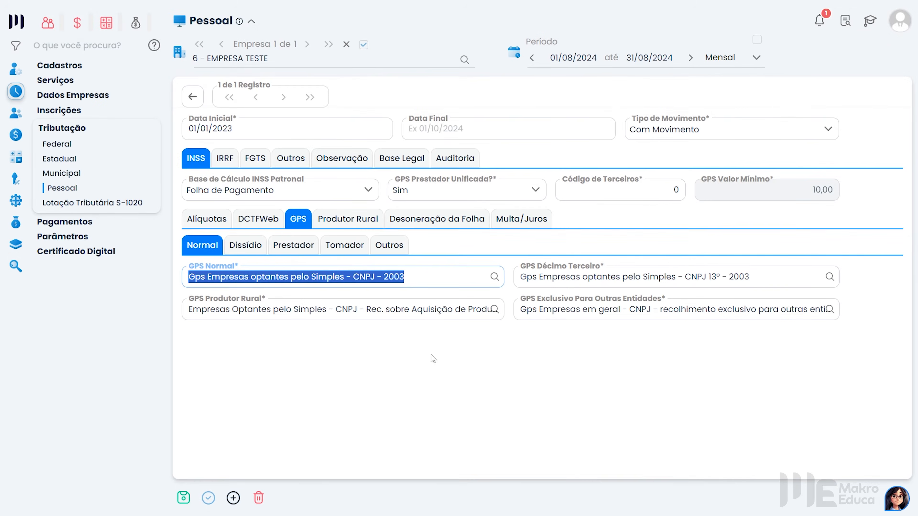
Review the GPS settings for Prestador, Tomador and Outros, including the explanatory notes on INSS retention.
{"action": "left_click", "coordinate": [299, 249]}
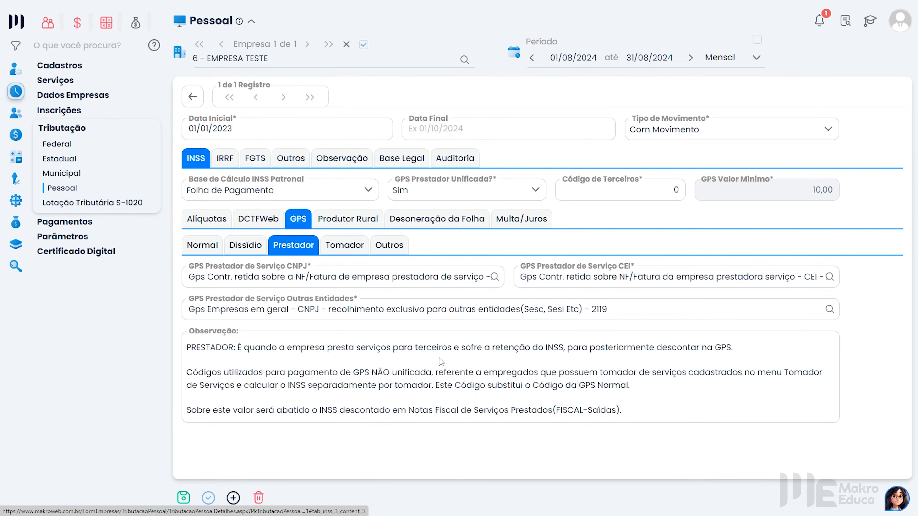
{"action": "left_click_drag", "start_coordinate": [496, 358], "coordinate": [565, 352]}
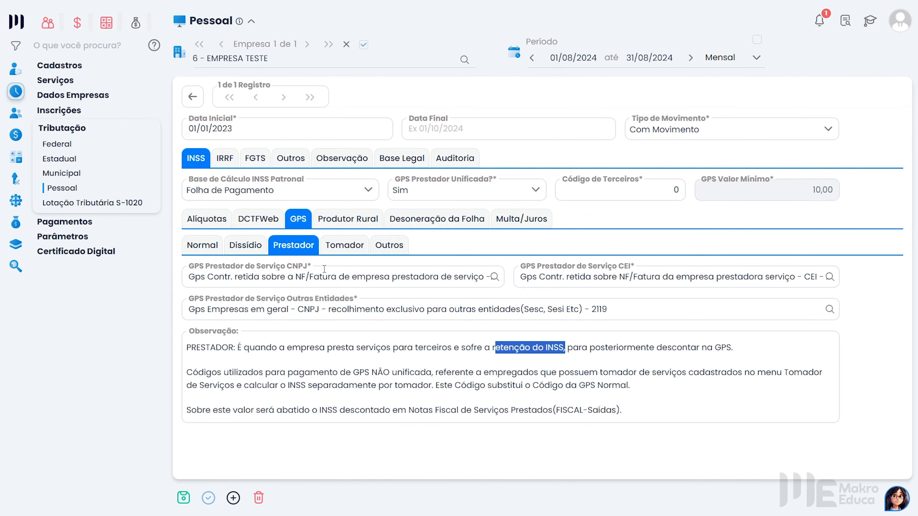
{"action": "left_click", "coordinate": [344, 250]}
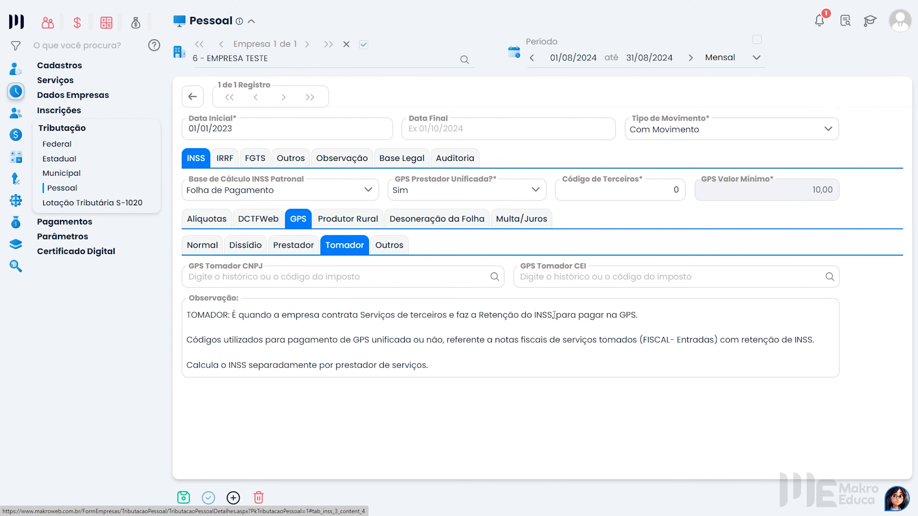
{"action": "mouse_move", "coordinate": [430, 280]}
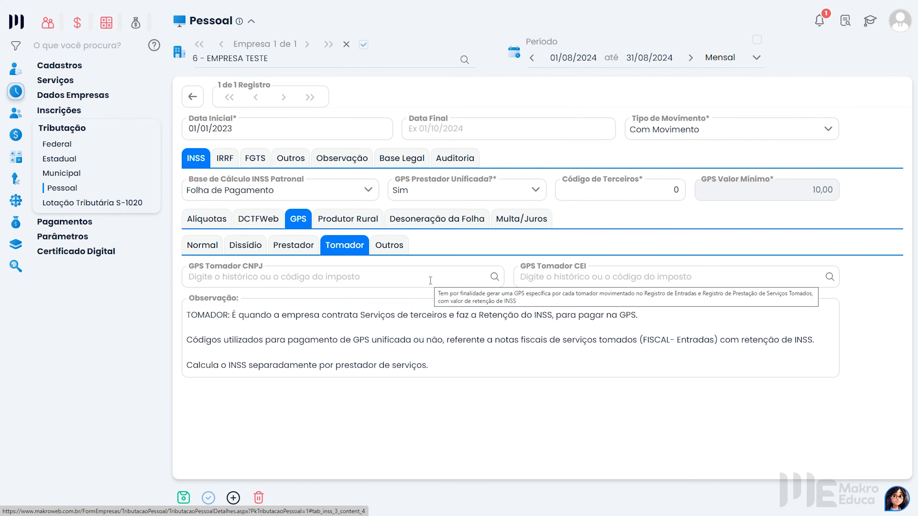
{"action": "left_click", "coordinate": [394, 257]}
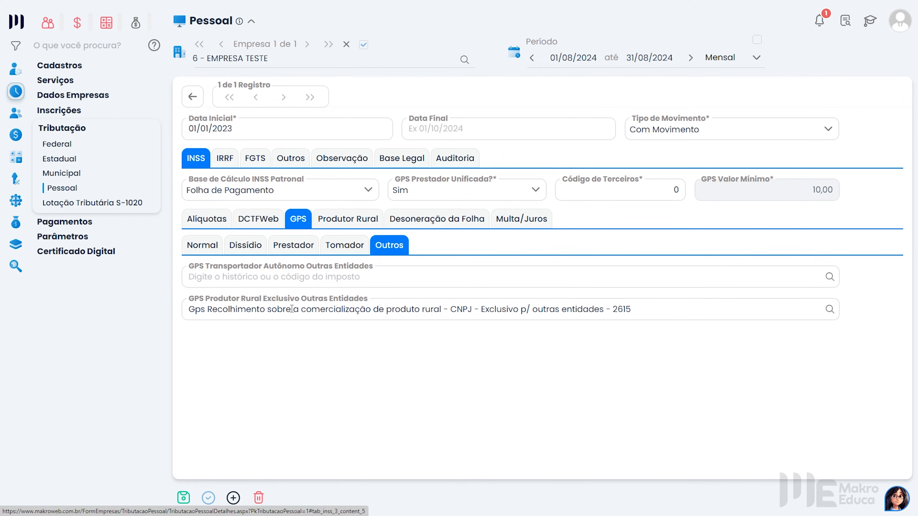
View the Produtor Rural settings and the choices for Forma de Tributação da Contribuição Previdenciária, leaving the field blank.
{"action": "left_click", "coordinate": [336, 220]}
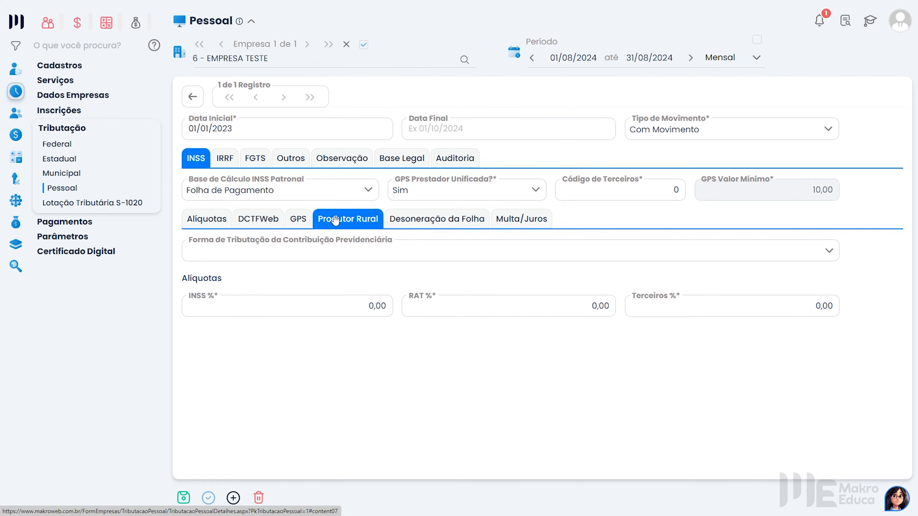
{"action": "left_click", "coordinate": [279, 257]}
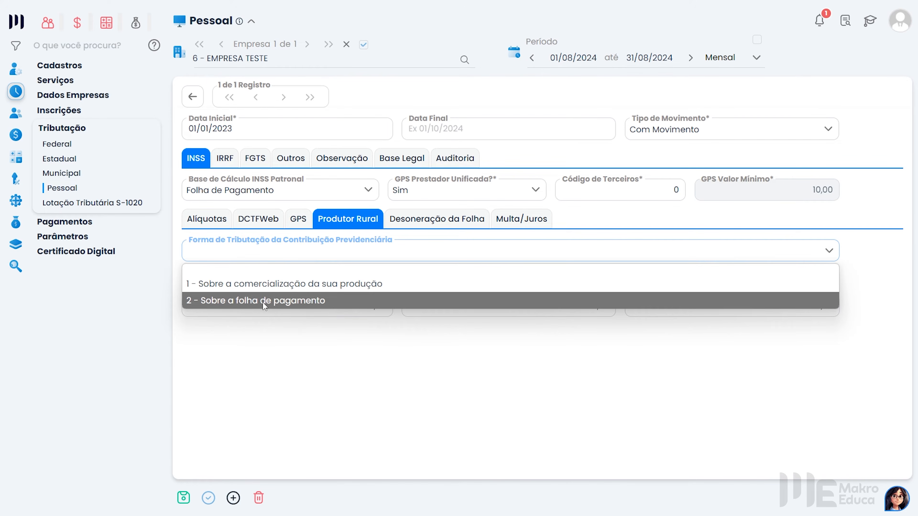
{"action": "left_click", "coordinate": [256, 335]}
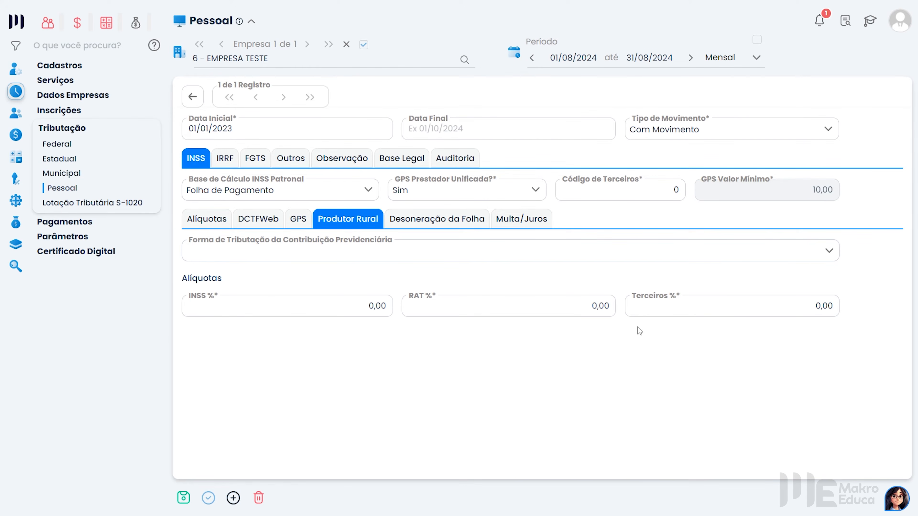
Review the Desoneração da Folha fields and the Base de Cálculo INSS Patronal choices, keeping Folha de Pagamento.
{"action": "left_click", "coordinate": [433, 226]}
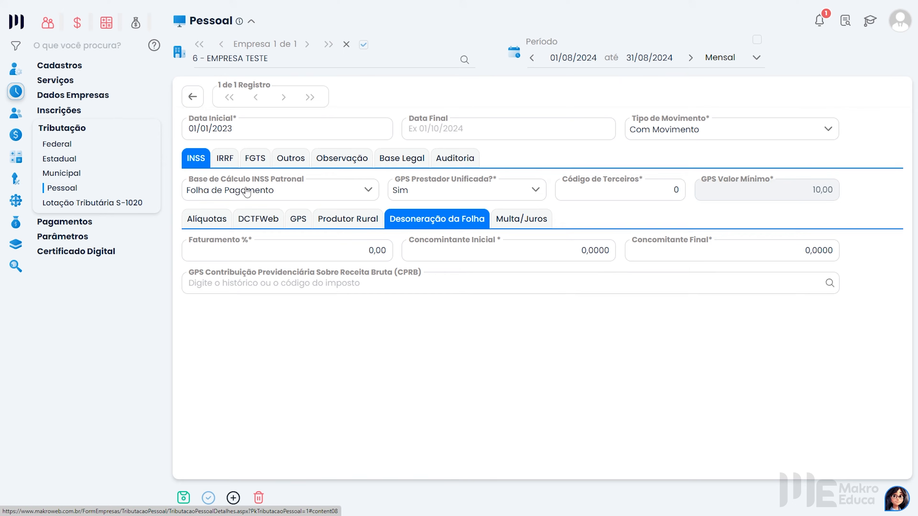
{"action": "left_click", "coordinate": [302, 191]}
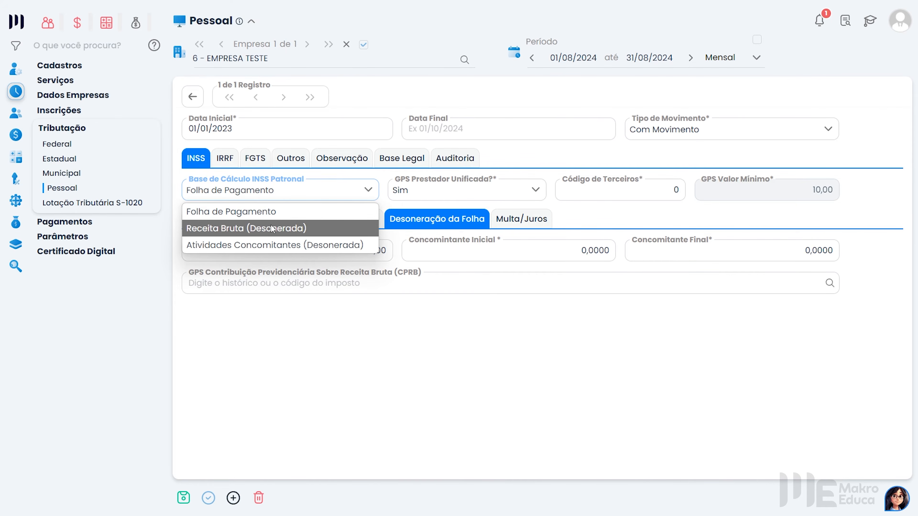
{"action": "left_click", "coordinate": [325, 212]}
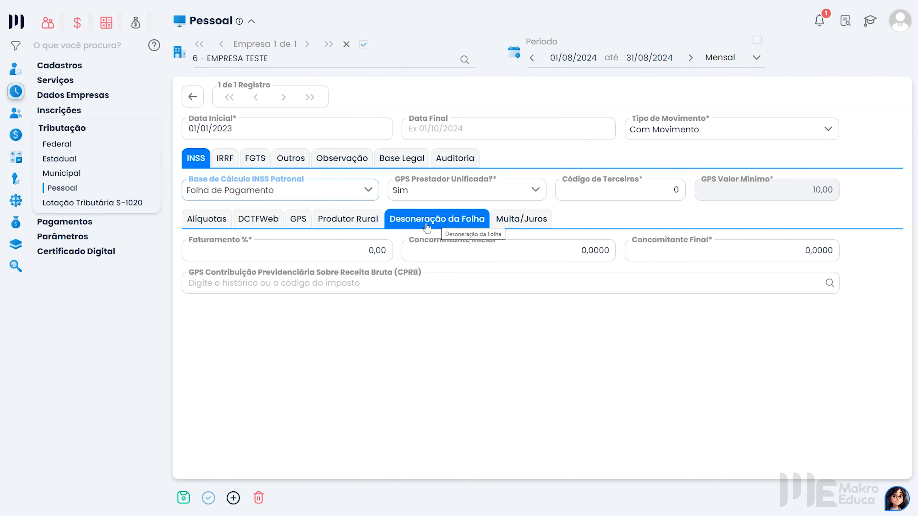
Review the IRRF collection codes in the Pessoal taxation record, focusing on the IRRF Pró-Labore field.
{"action": "left_click", "coordinate": [224, 159]}
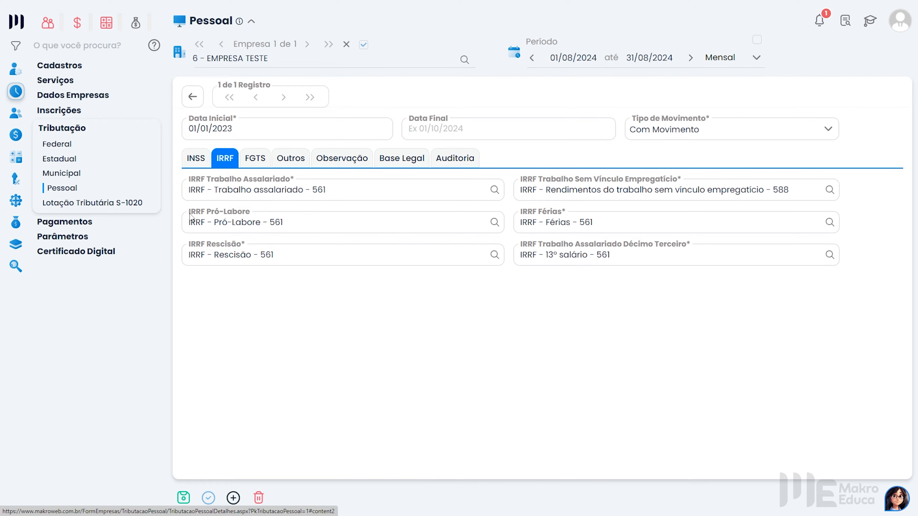
{"action": "left_click_drag", "start_coordinate": [191, 217], "coordinate": [254, 215]}
{"action": "left_click", "coordinate": [253, 215]}
{"action": "triple_click", "coordinate": [254, 216]}
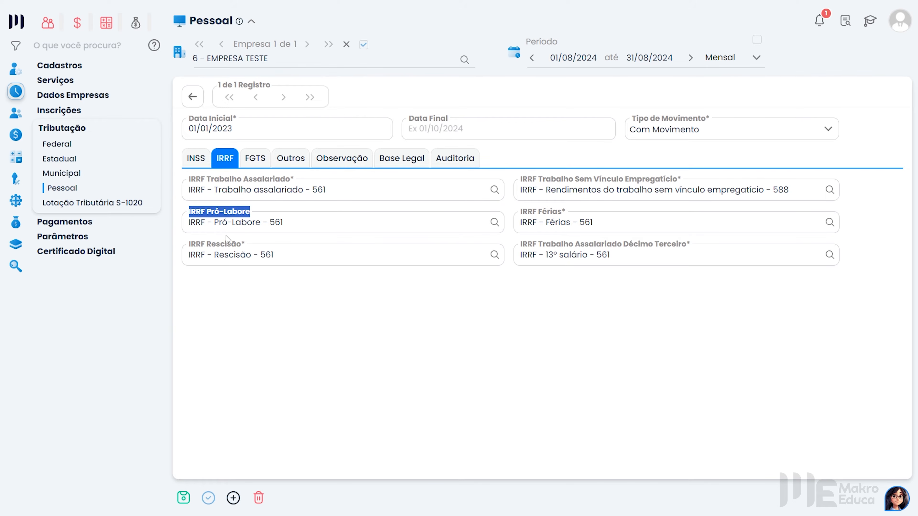
Review the FGTS settings, checking the FGTS and FGTS Especial percentages and the Código de Recolhimento do FGTS.
{"action": "left_click", "coordinate": [262, 167]}
{"action": "left_click", "coordinate": [351, 189]}
{"action": "left_click", "coordinate": [462, 192]}
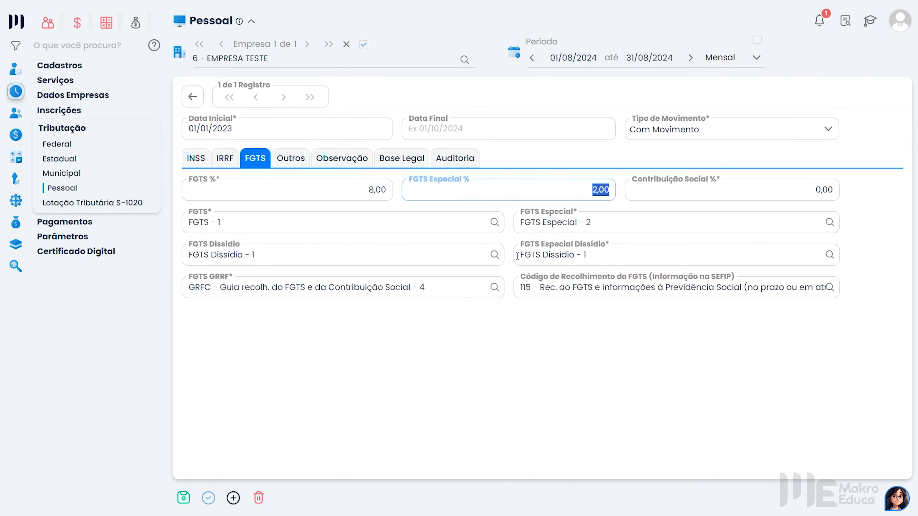
{"action": "left_click_drag", "start_coordinate": [525, 281], "coordinate": [625, 281]}
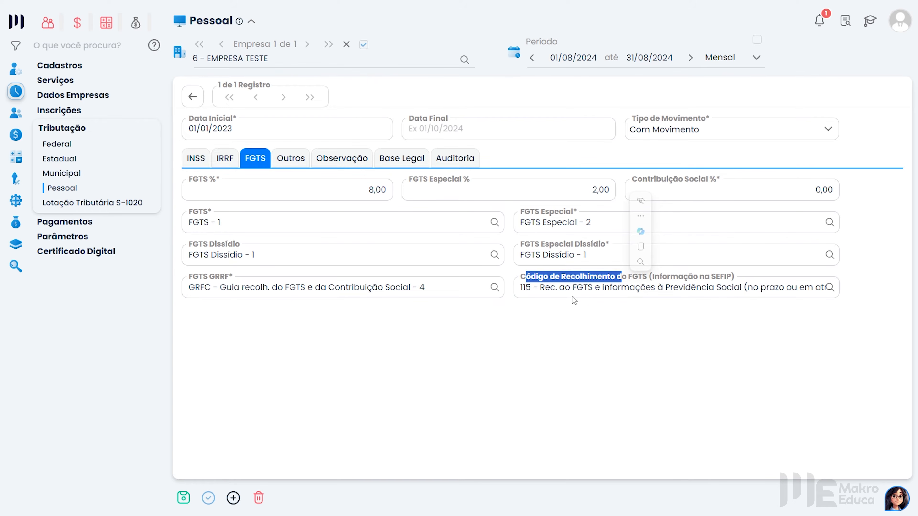
{"action": "left_click", "coordinate": [555, 289]}
{"action": "left_click", "coordinate": [571, 330]}
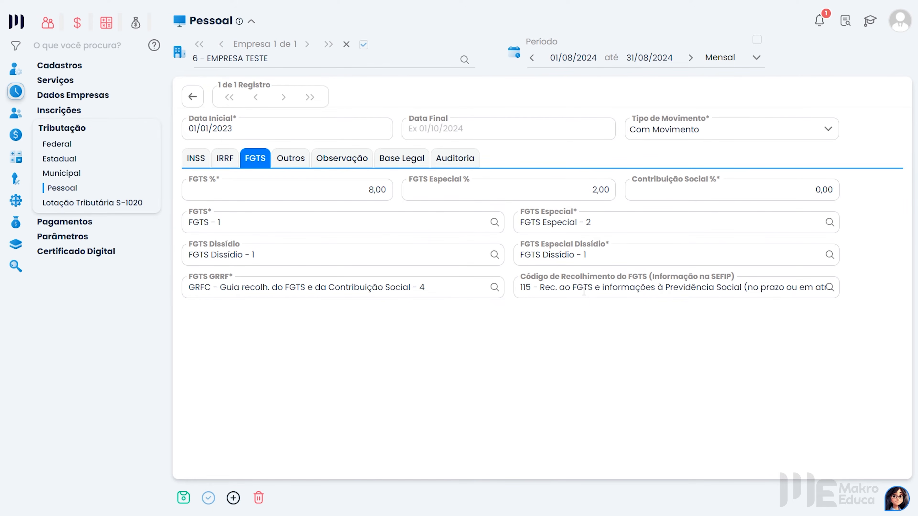
Check the PIS Folha percentage among the Outros settings and save the Pessoal taxation record.
{"action": "left_click", "coordinate": [300, 161]}
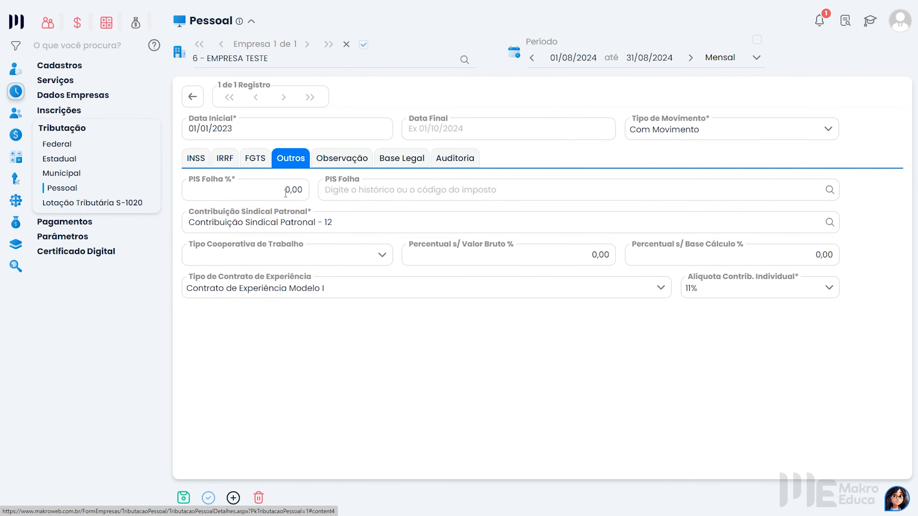
{"action": "left_click", "coordinate": [303, 191]}
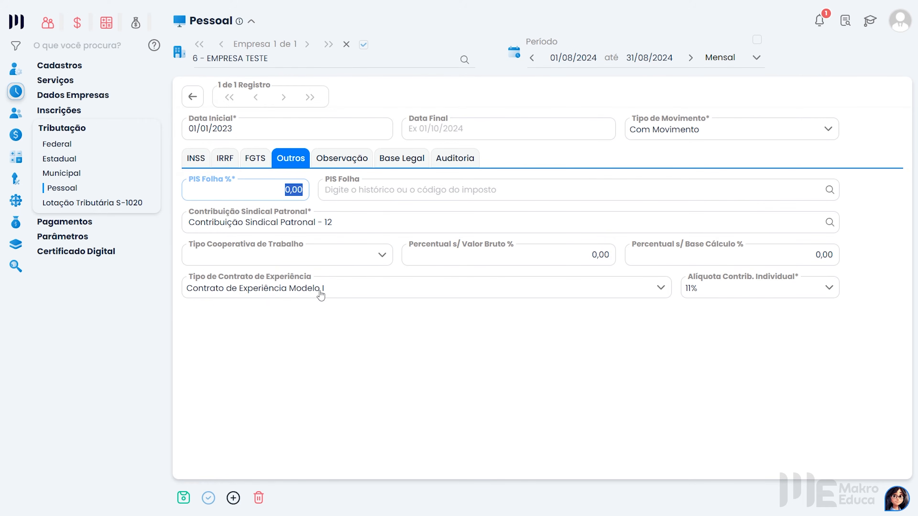
{"action": "left_click", "coordinate": [183, 497]}
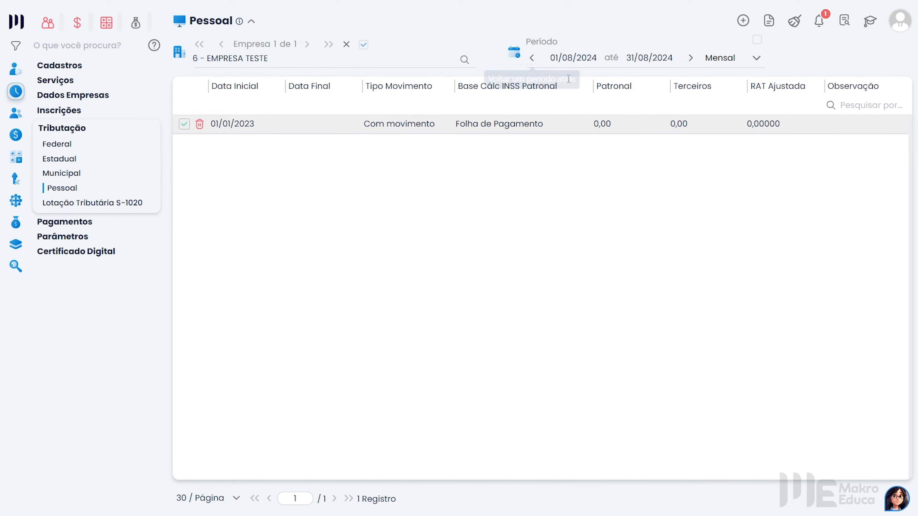
Open the Lotação Tributária S-1020 record, check its Código de Terceiros and FPAS, and save it.
{"action": "left_click", "coordinate": [110, 204]}
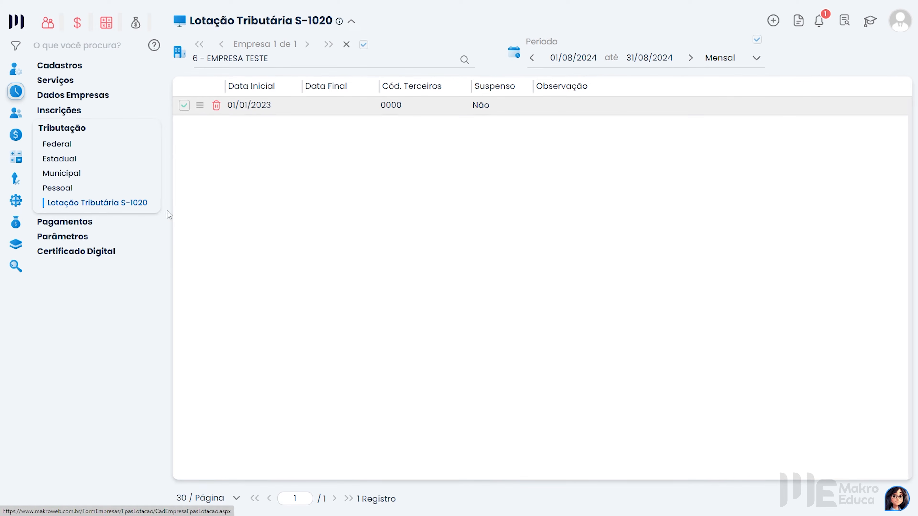
{"action": "left_click", "coordinate": [393, 106]}
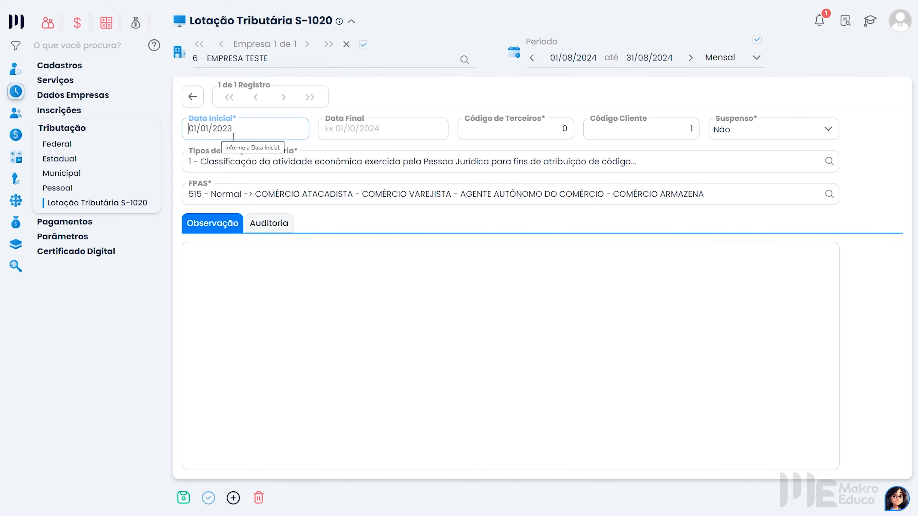
{"action": "left_click", "coordinate": [549, 133]}
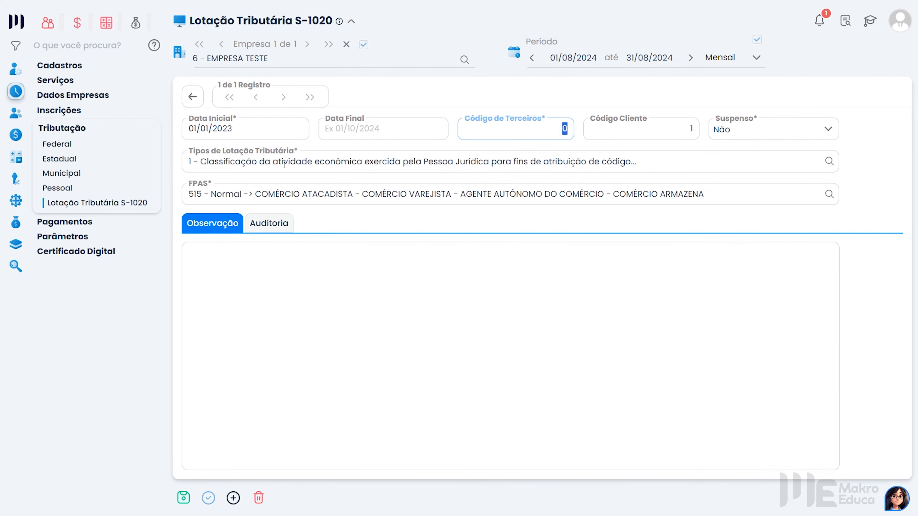
{"action": "left_click_drag", "start_coordinate": [189, 185], "coordinate": [210, 186]}
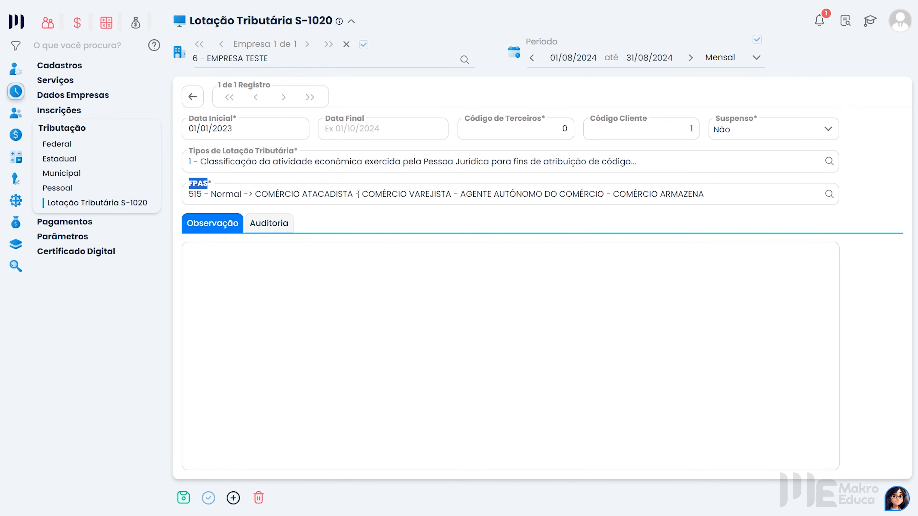
{"action": "left_click", "coordinate": [378, 230]}
{"action": "left_click", "coordinate": [184, 498]}
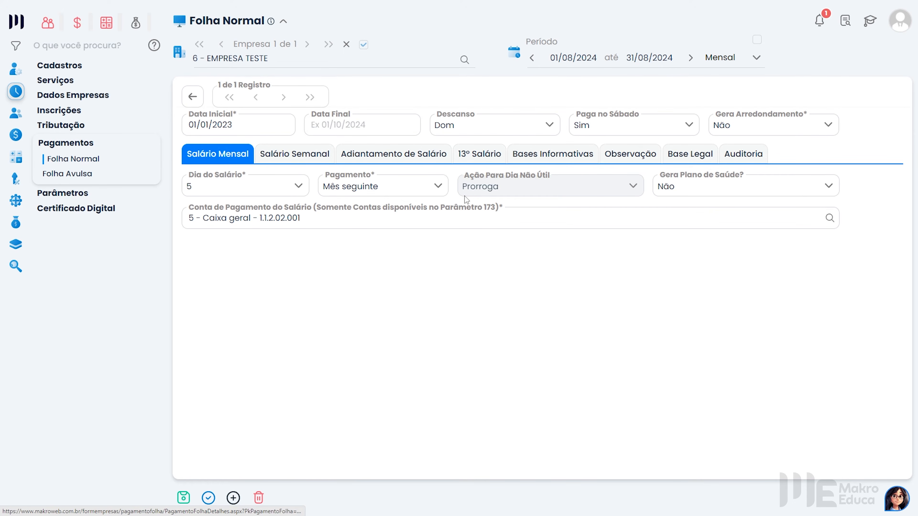
Review the Folha Normal monthly salary settings, keeping Descanso as Dom and Gera Plano de Saúde as Não.
{"action": "left_click", "coordinate": [217, 124]}
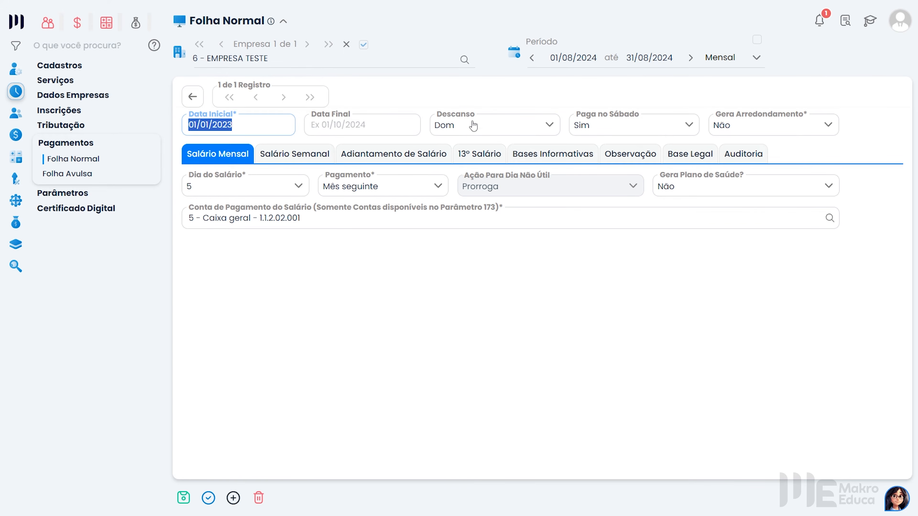
{"action": "left_click", "coordinate": [472, 133]}
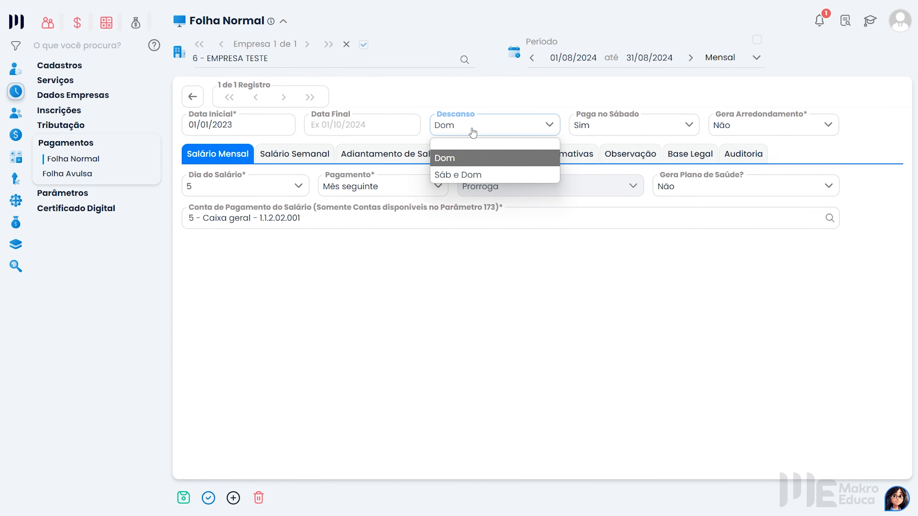
{"action": "left_click", "coordinate": [473, 133]}
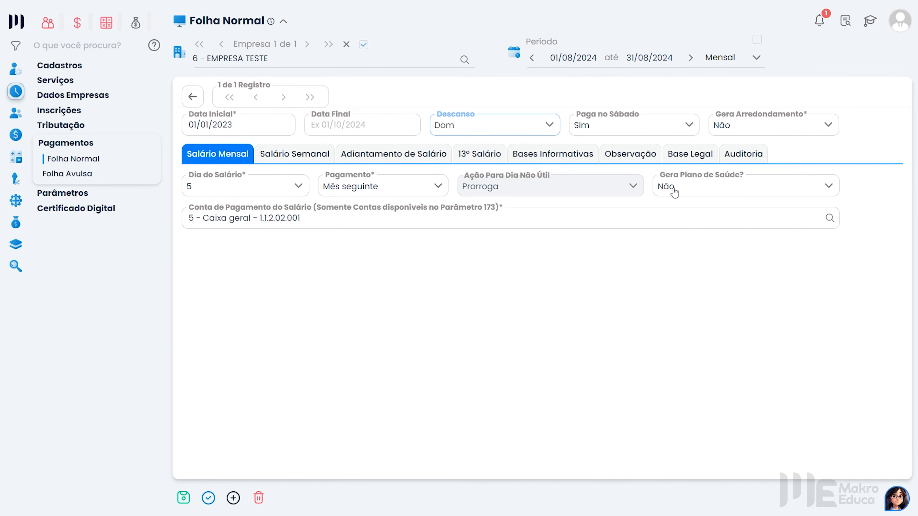
{"action": "mouse_move", "coordinate": [675, 191]}
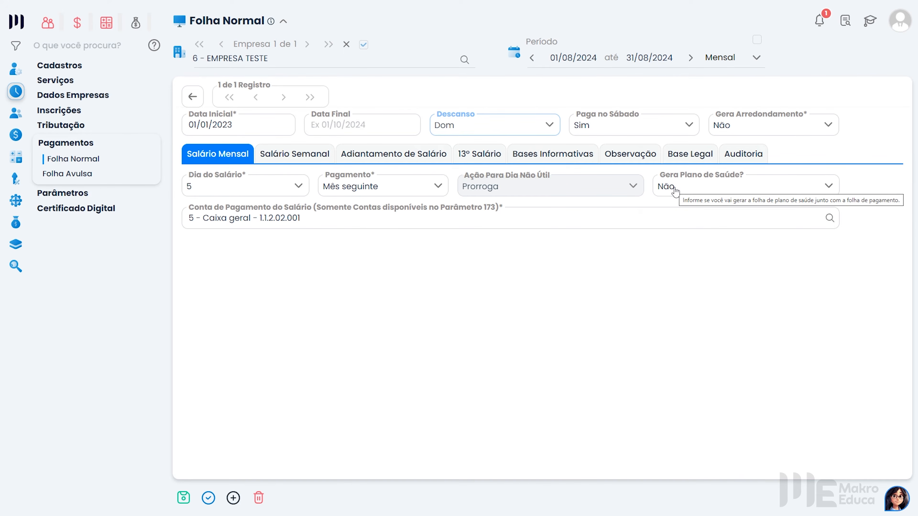
{"action": "left_click", "coordinate": [675, 190]}
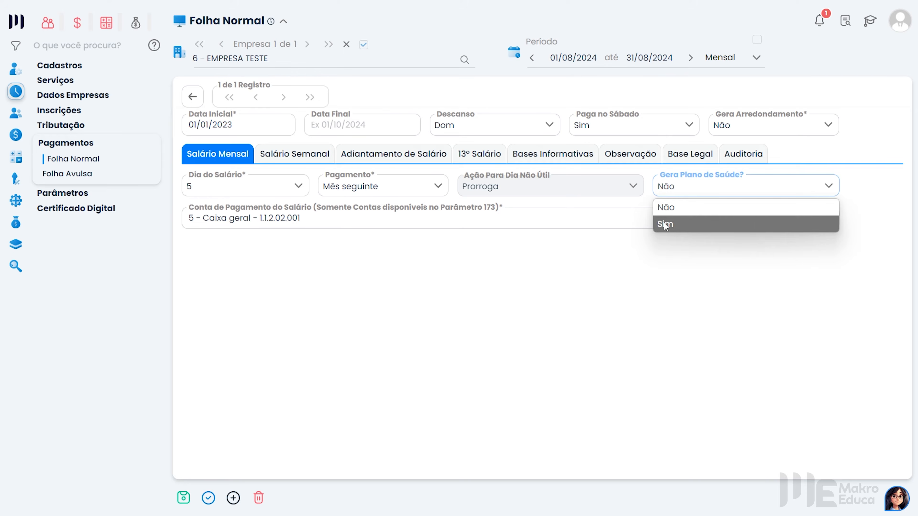
{"action": "left_click", "coordinate": [676, 207]}
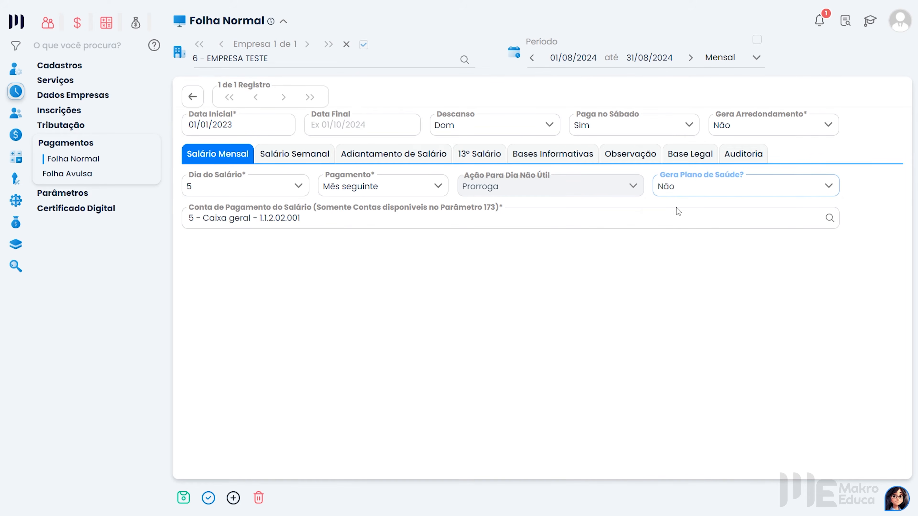
Review the Salário Semanal, Adiantamento de Salário and 13º Salário payment settings and save the Folha Normal record.
{"action": "left_click", "coordinate": [292, 161]}
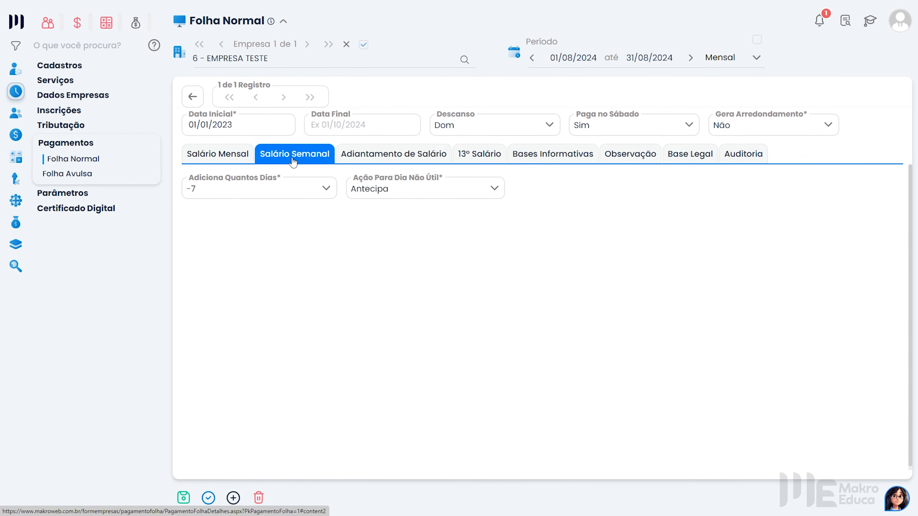
{"action": "left_click", "coordinate": [367, 163]}
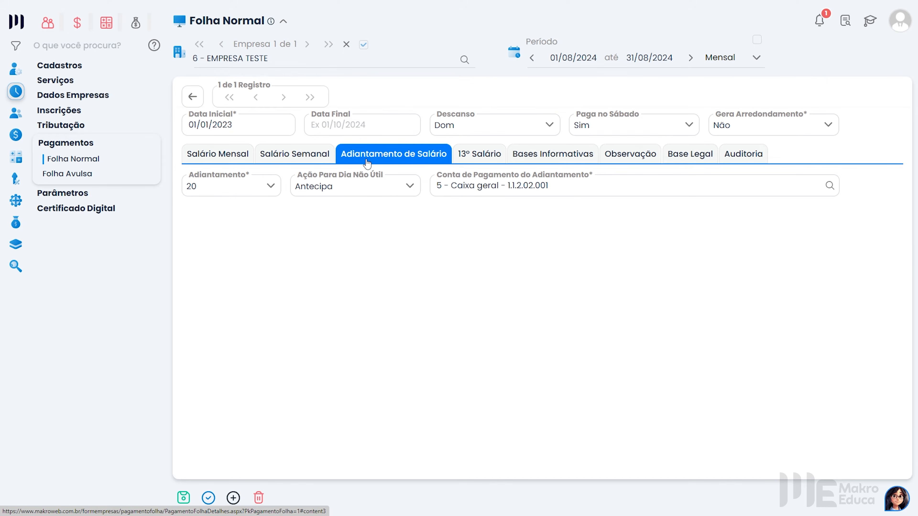
{"action": "left_click", "coordinate": [467, 164]}
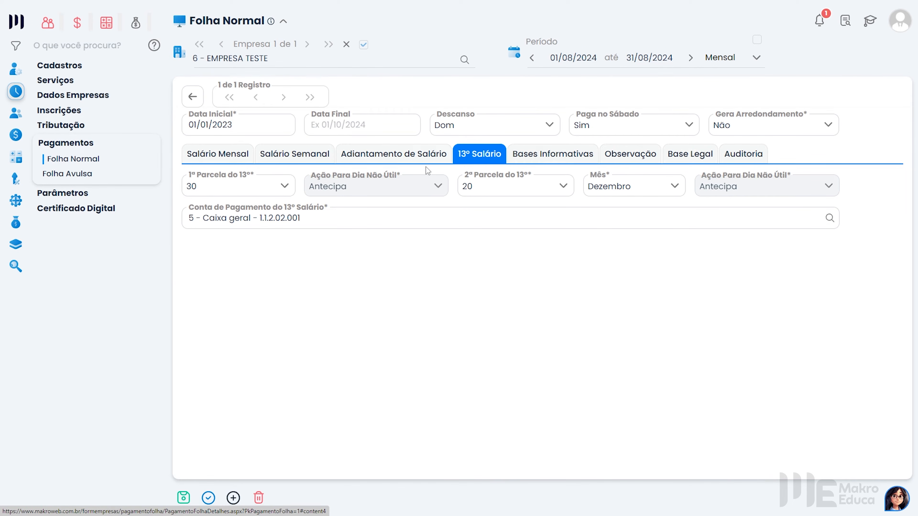
{"action": "left_click", "coordinate": [417, 159]}
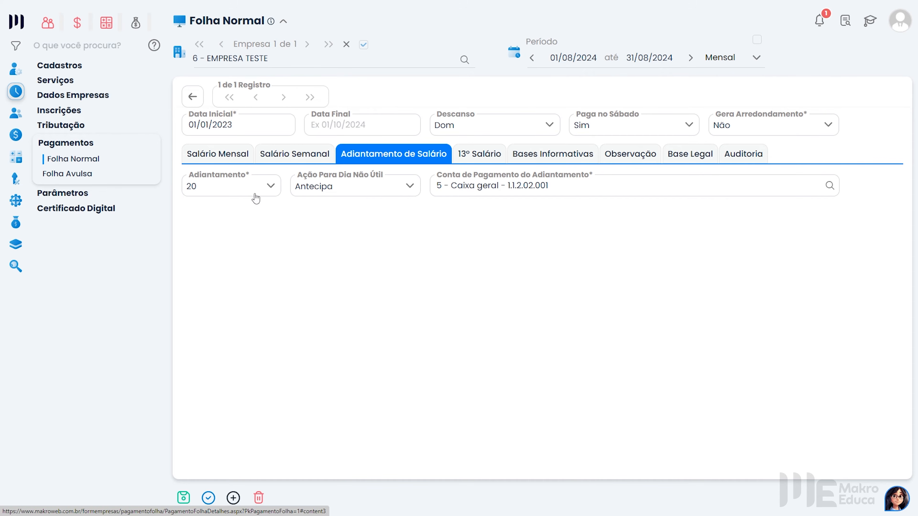
{"action": "left_click", "coordinate": [183, 498]}
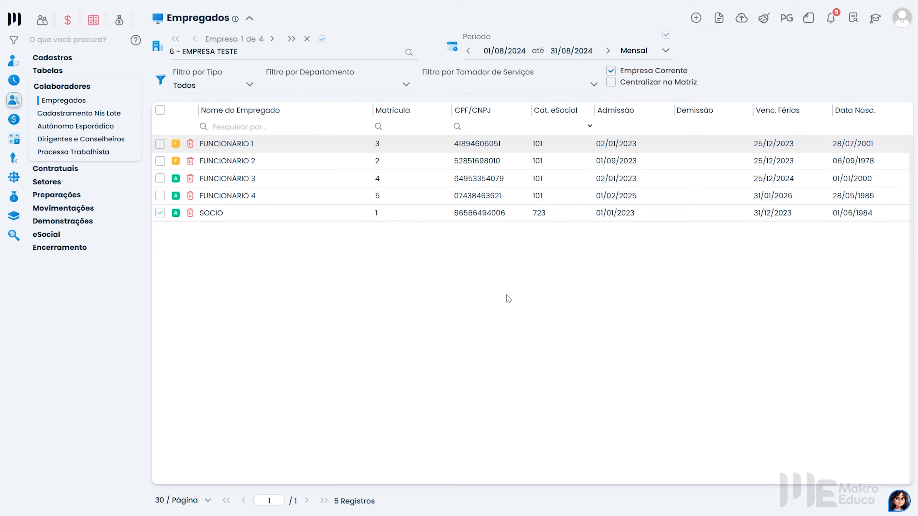
Start a new employee with the complete registration type (S-2200) and look over the main fields, including CPF/CNPJ.
{"action": "left_click", "coordinate": [697, 23]}
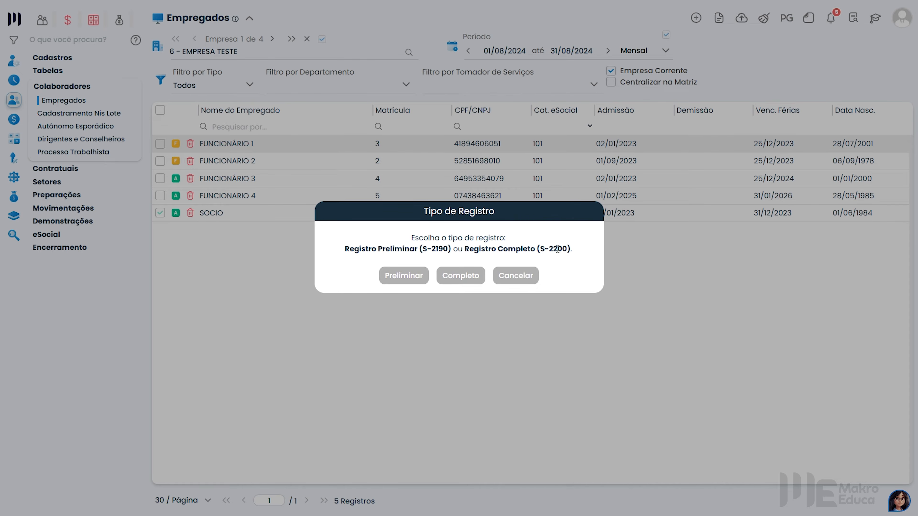
{"action": "left_click", "coordinate": [465, 276]}
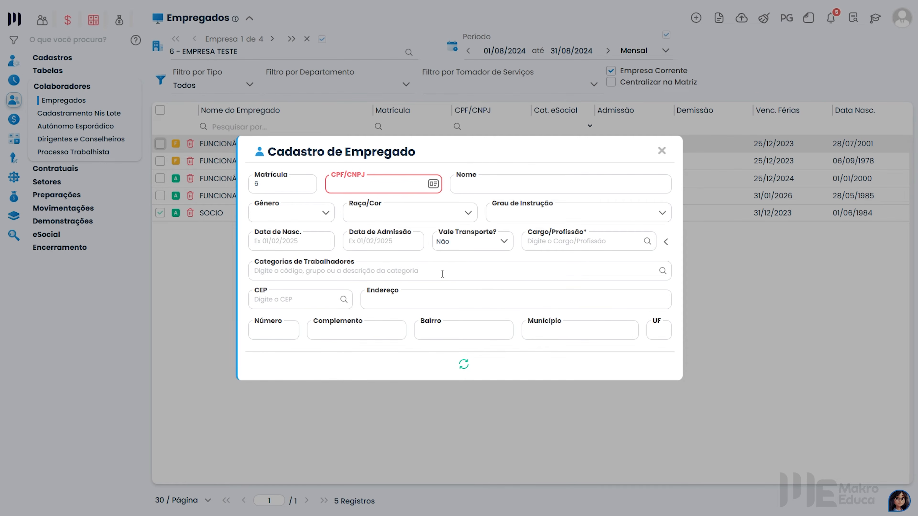
{"action": "left_click", "coordinate": [363, 192]}
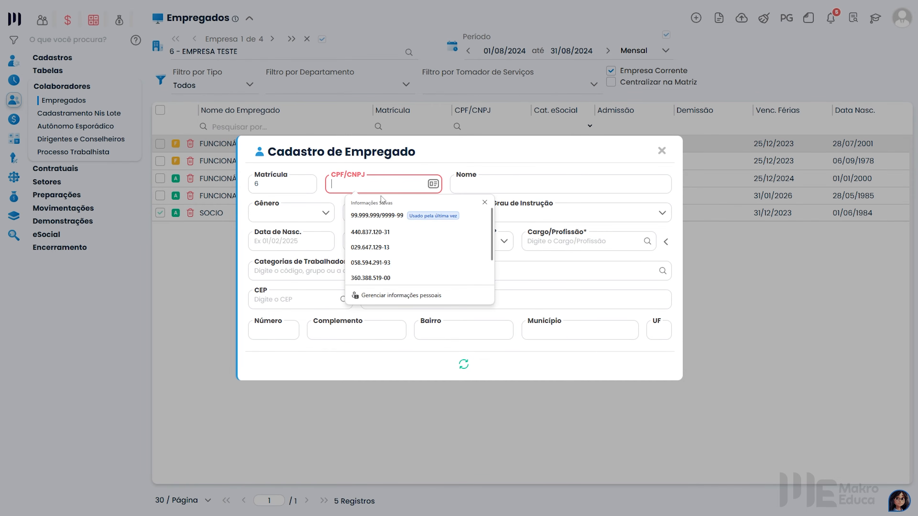
{"action": "left_click", "coordinate": [423, 177]}
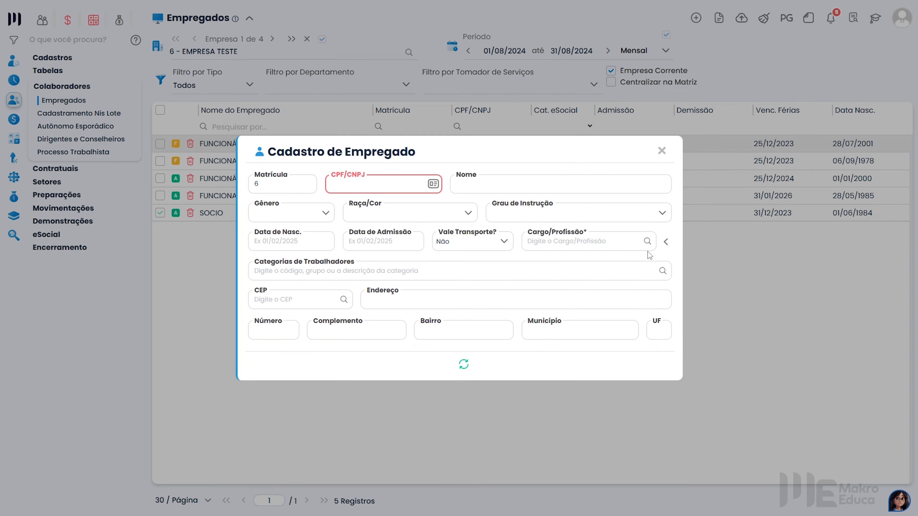
Expand the employee form's Dados de Profissão, view the Tipo de Período choices, and close the form without registering anyone.
{"action": "left_click", "coordinate": [665, 242]}
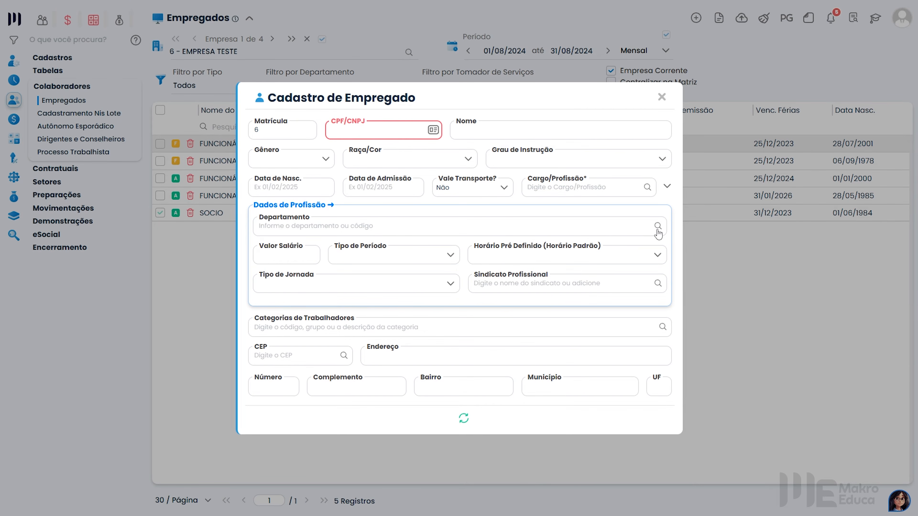
{"action": "left_click", "coordinate": [383, 264]}
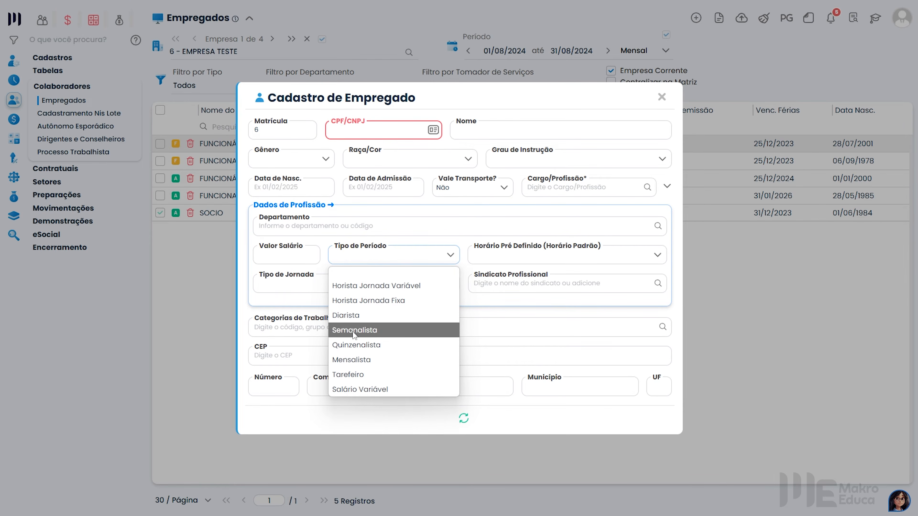
{"action": "left_click", "coordinate": [434, 238]}
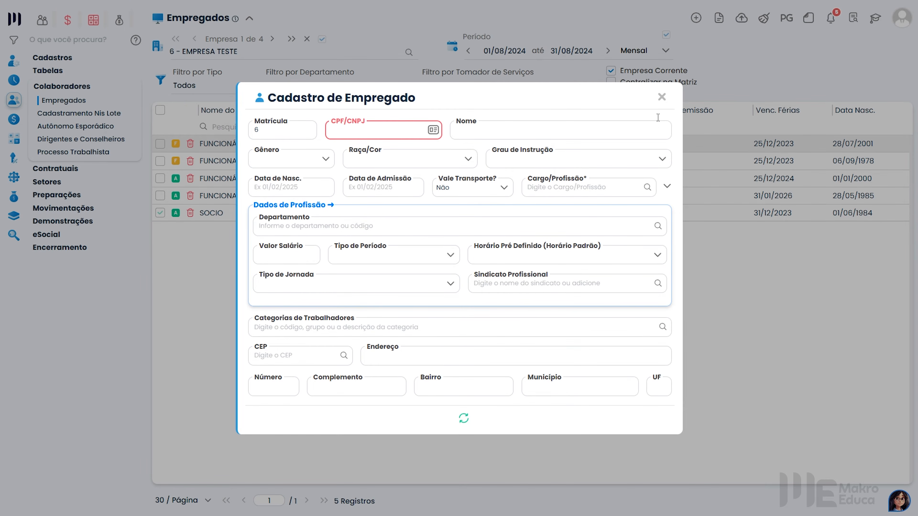
{"action": "left_click", "coordinate": [662, 97]}
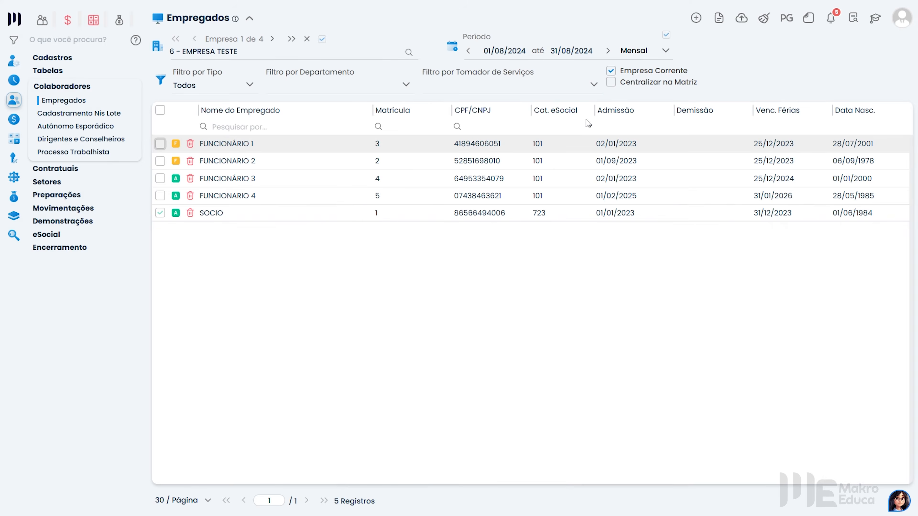
Open Funcionário 1's contractual data and examine the Tipo de Contrato and Tipo de Admissão choices without changing them.
{"action": "left_click", "coordinate": [238, 146]}
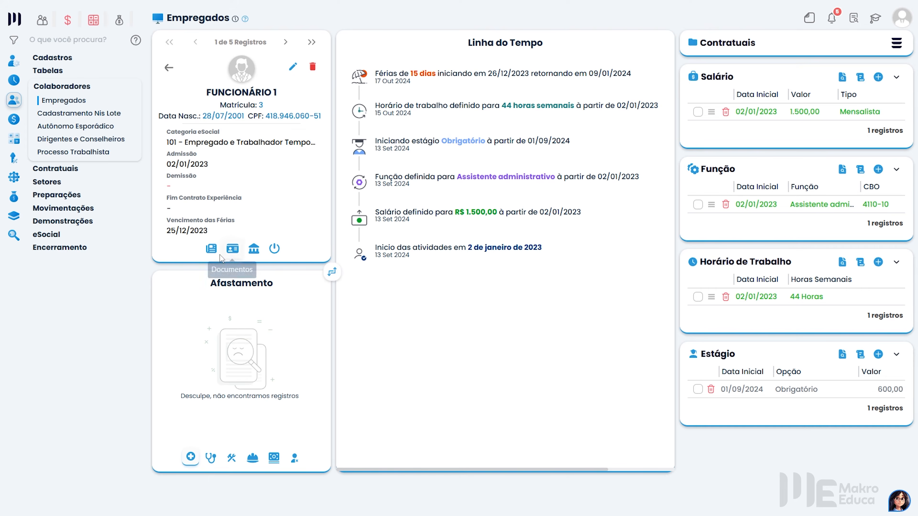
{"action": "left_click", "coordinate": [211, 249]}
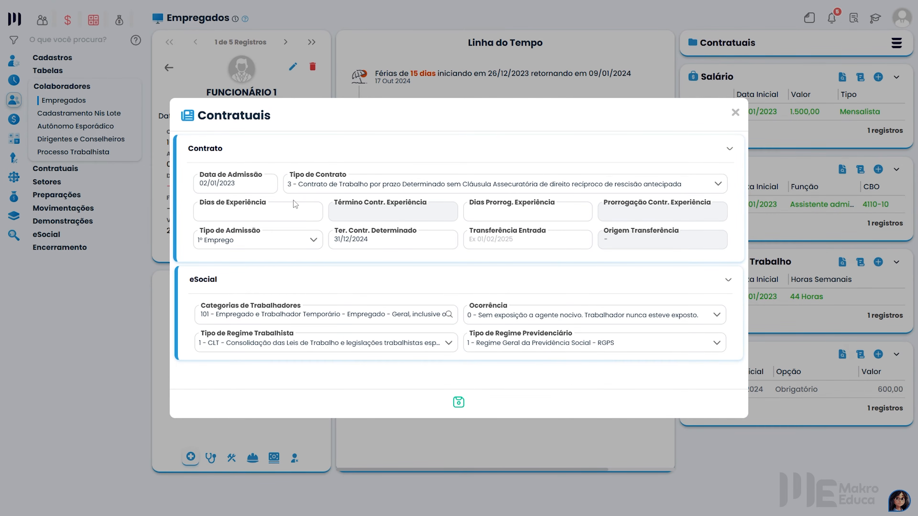
{"action": "left_click", "coordinate": [343, 188]}
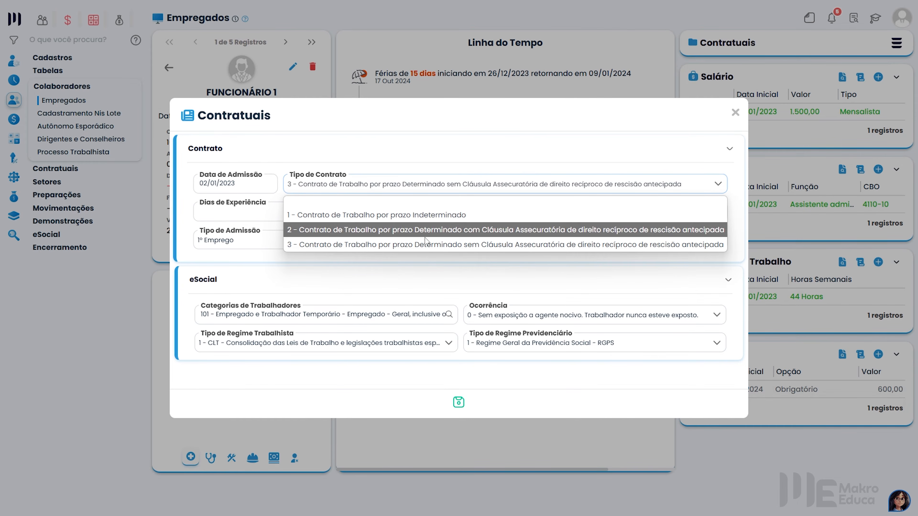
{"action": "left_click", "coordinate": [426, 242]}
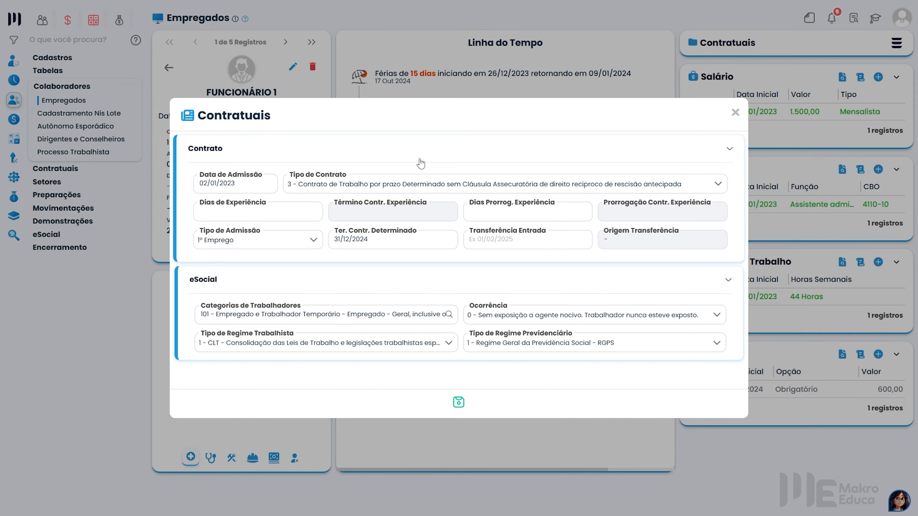
{"action": "left_click", "coordinate": [307, 248]}
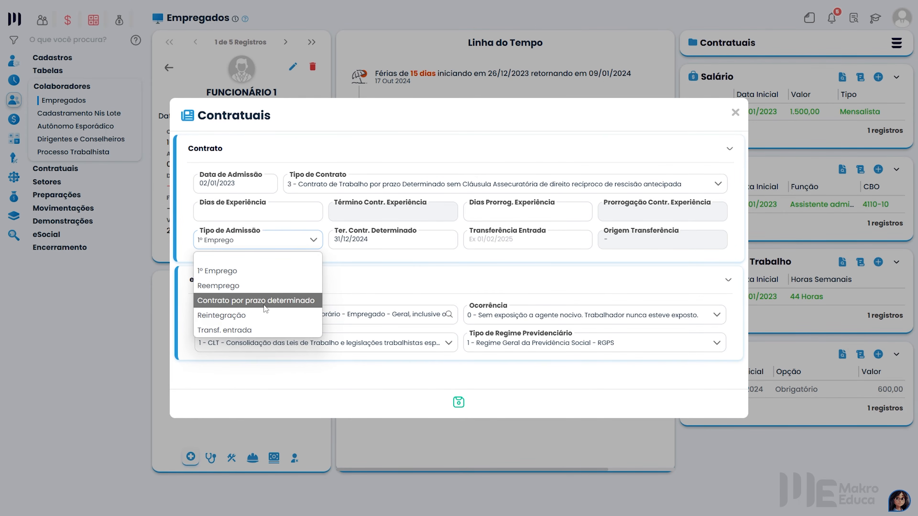
{"action": "left_click", "coordinate": [344, 262]}
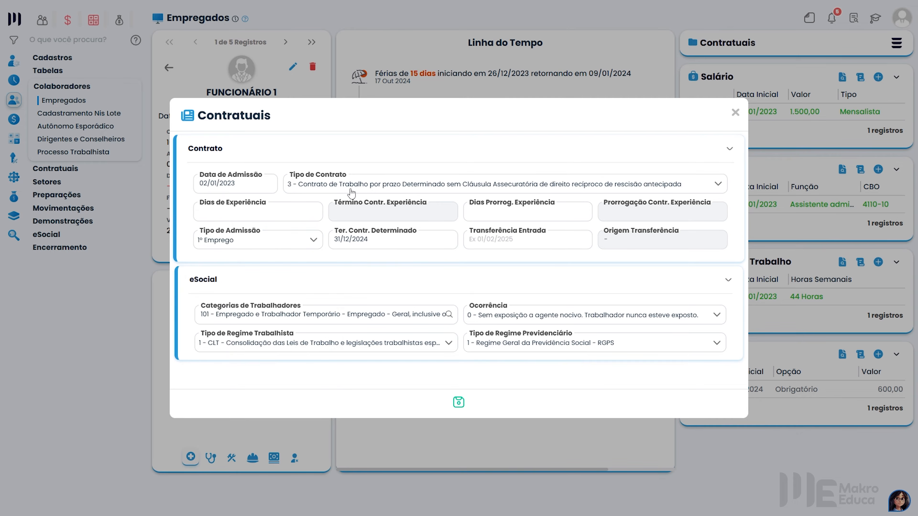
Compare the Tipo de Contrato choices again with the Ter. Contr. Determinado date and the Tipo de Admissão options.
{"action": "left_click", "coordinate": [389, 190]}
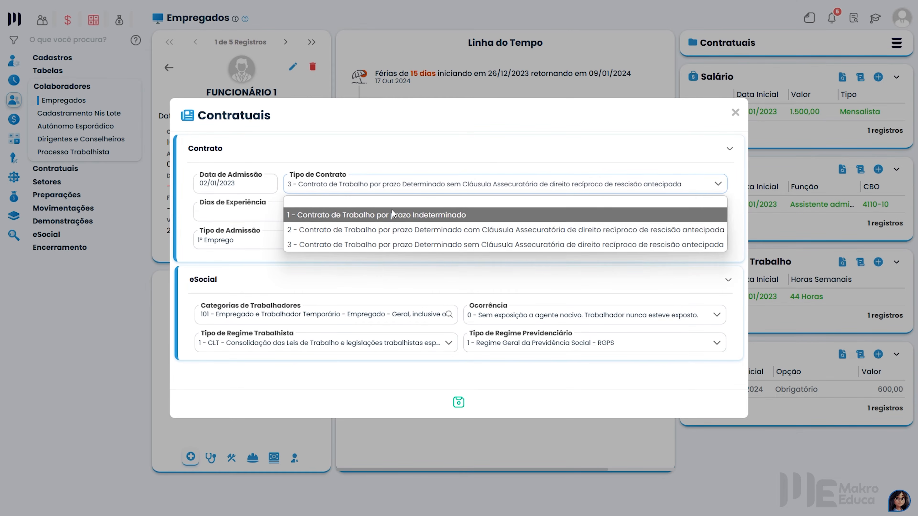
{"action": "left_click", "coordinate": [425, 167]}
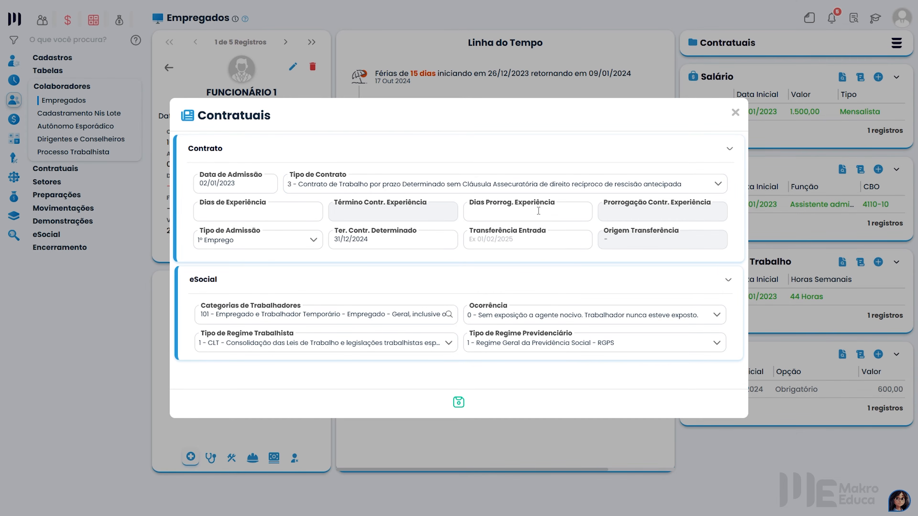
{"action": "left_click", "coordinate": [404, 242]}
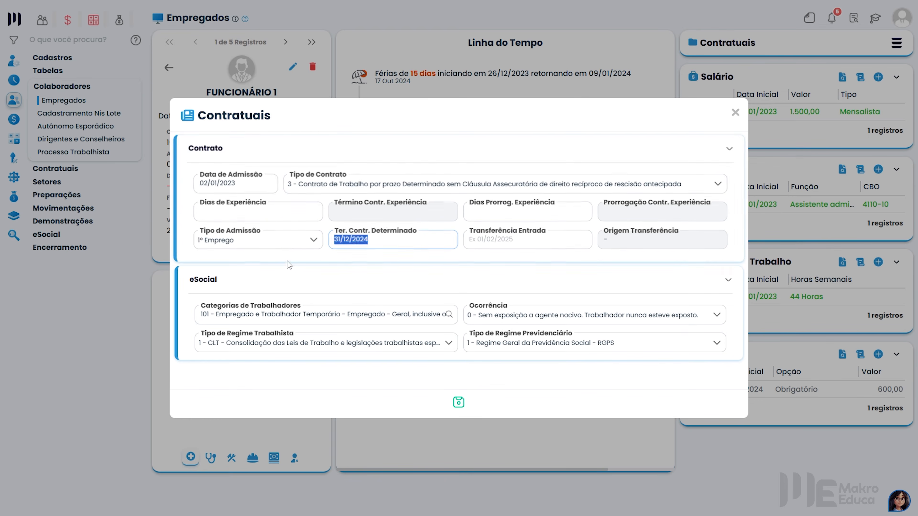
{"action": "left_click", "coordinate": [290, 247]}
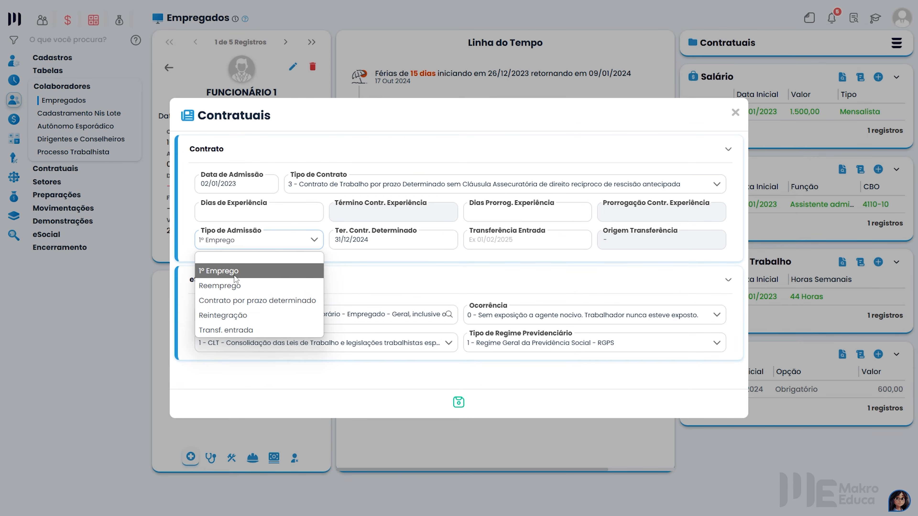
{"action": "left_click", "coordinate": [341, 261]}
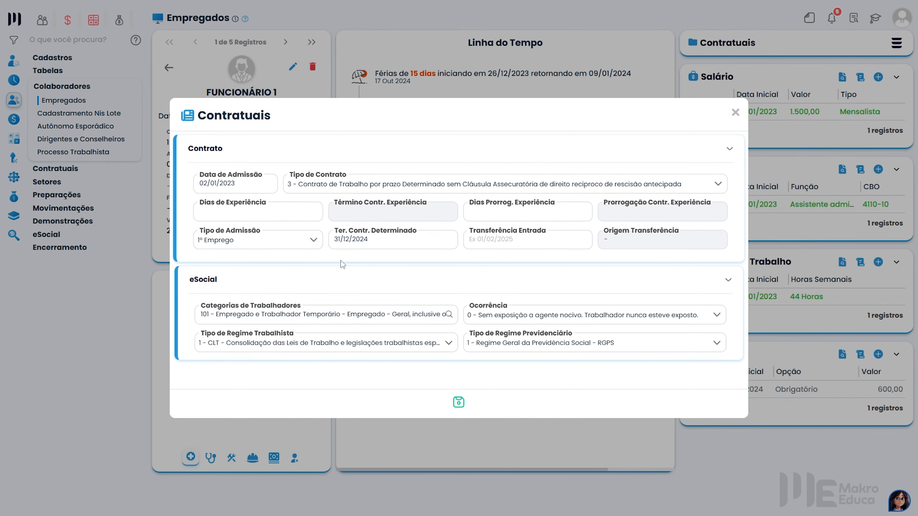
Try 45 Dias de Experiência, 45 Dias Prorrog. Experiência and contract type 1 - Contrato de Trabalho por prazo Indeterminado, and close the form without saving.
{"action": "left_click", "coordinate": [276, 214]}
{"action": "type", "text": "45"}
{"action": "left_click", "coordinate": [470, 215]}
{"action": "type", "text": "45"}
{"action": "left_click", "coordinate": [513, 251]}
{"action": "left_click", "coordinate": [424, 192]}
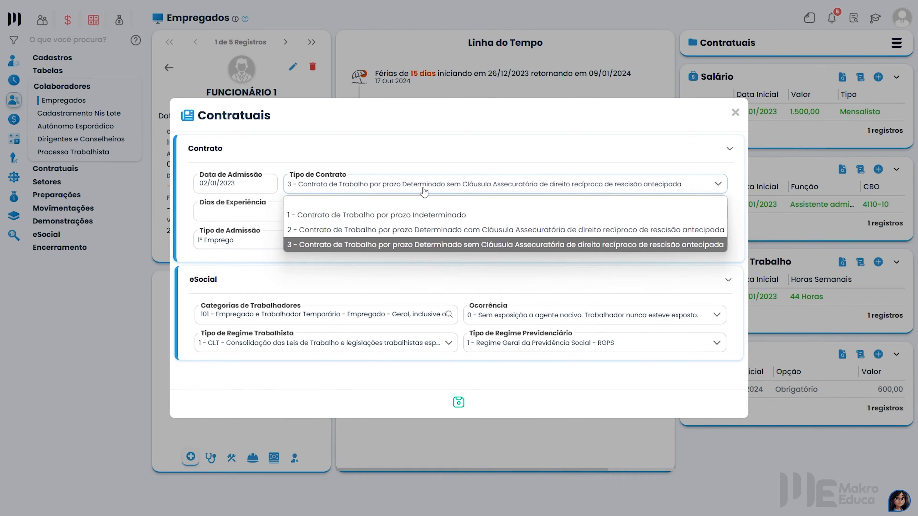
{"action": "left_click", "coordinate": [382, 217]}
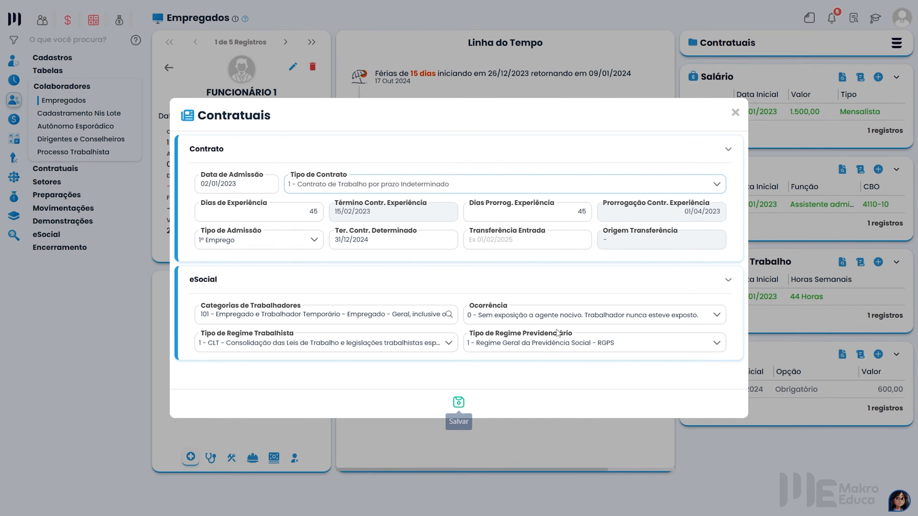
{"action": "left_click", "coordinate": [735, 112]}
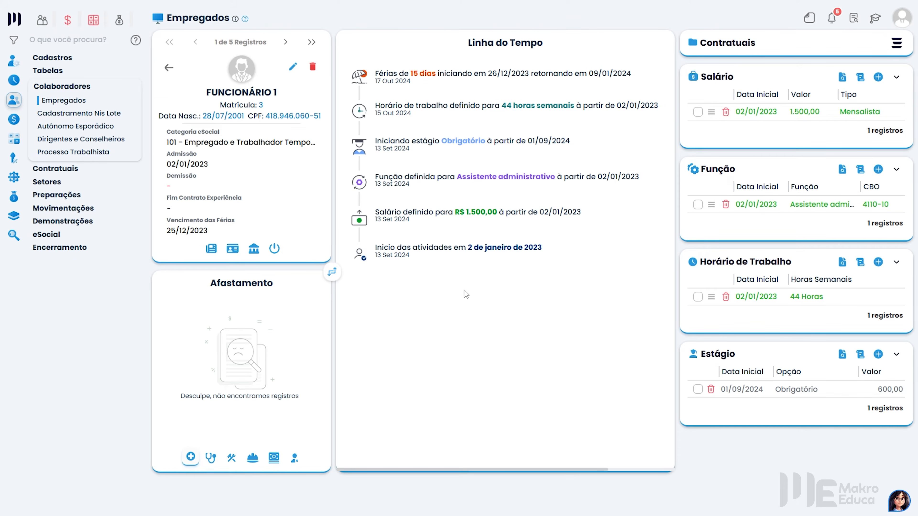
Look through the sections of the employee's Documentos form, from PIS/CTPS and Identidade/Habilitacao to RNI, and close it without entering anything.
{"action": "left_click", "coordinate": [232, 256]}
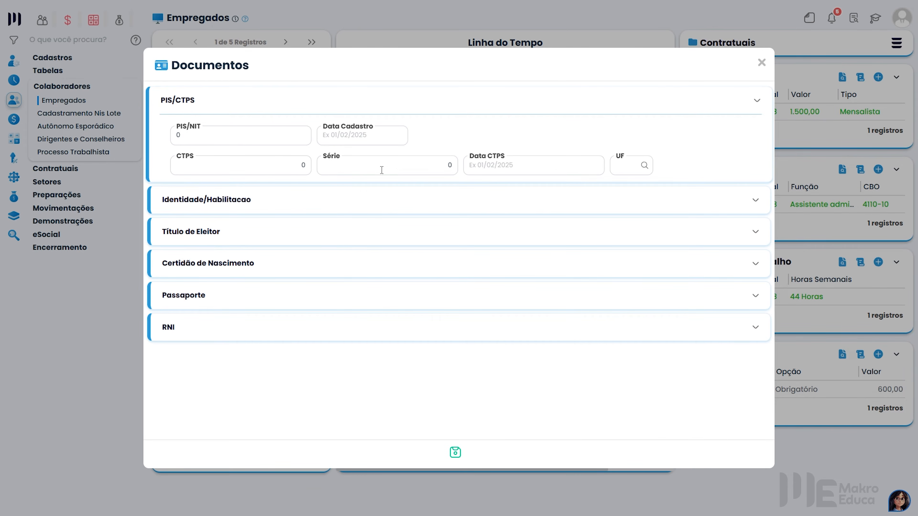
{"action": "left_click", "coordinate": [283, 205]}
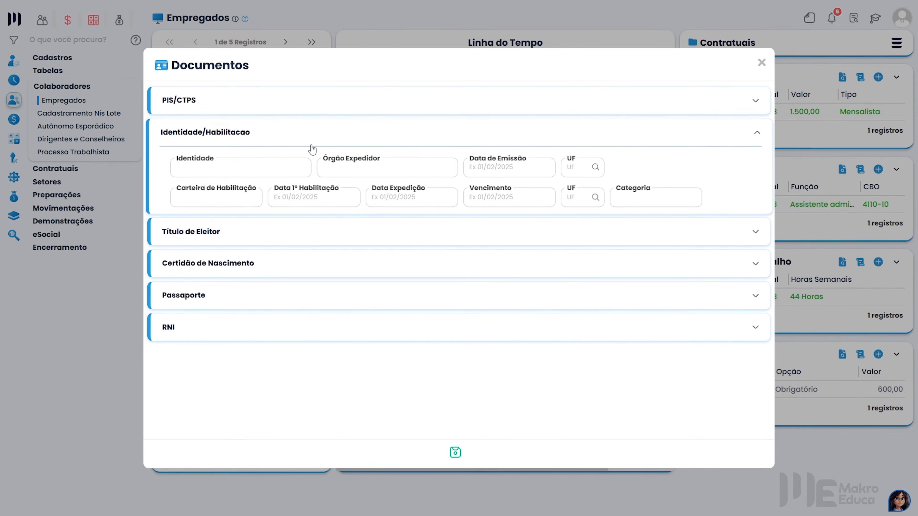
{"action": "left_click", "coordinate": [226, 240]}
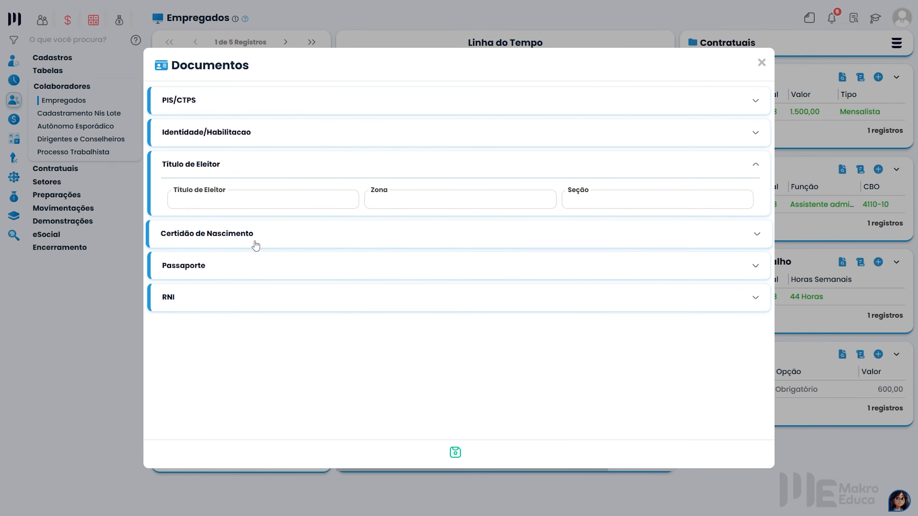
{"action": "left_click", "coordinate": [245, 241]}
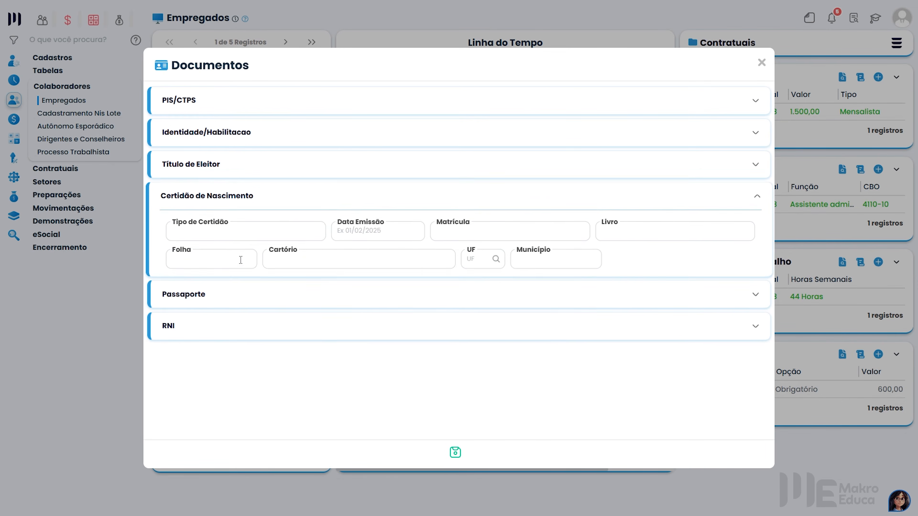
{"action": "left_click", "coordinate": [219, 298]}
{"action": "left_click", "coordinate": [223, 308]}
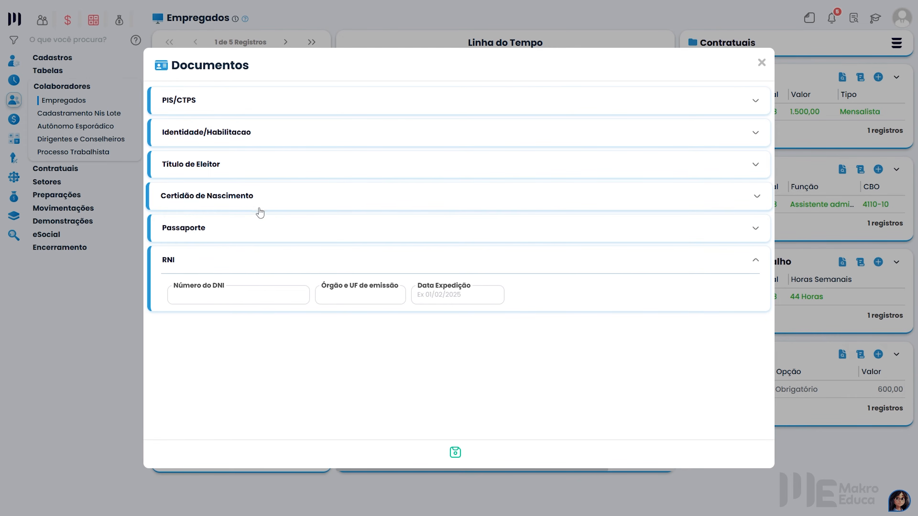
{"action": "left_click", "coordinate": [250, 140]}
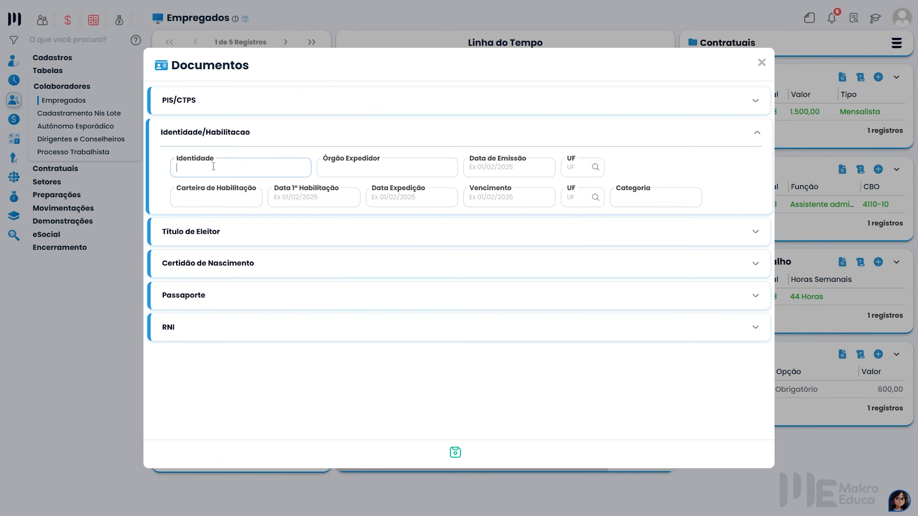
{"action": "left_click", "coordinate": [359, 171]}
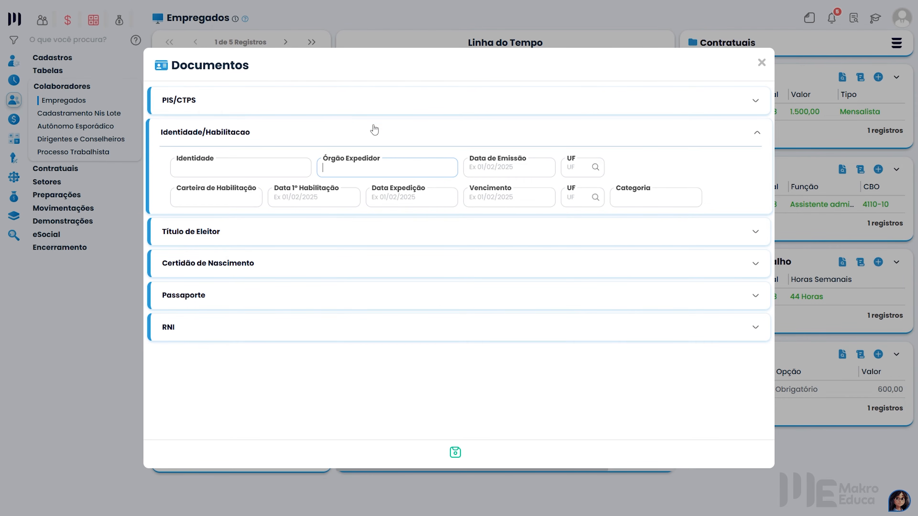
{"action": "left_click", "coordinate": [465, 110]}
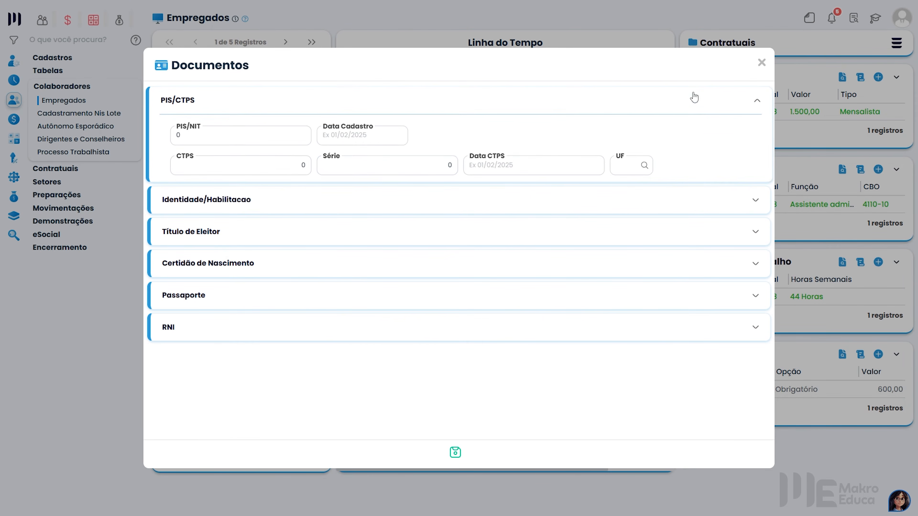
{"action": "left_click", "coordinate": [761, 62]}
View the employee's Dados Bancários and Desligamento forms, closing each one without filling it in.
{"action": "left_click", "coordinate": [256, 253]}
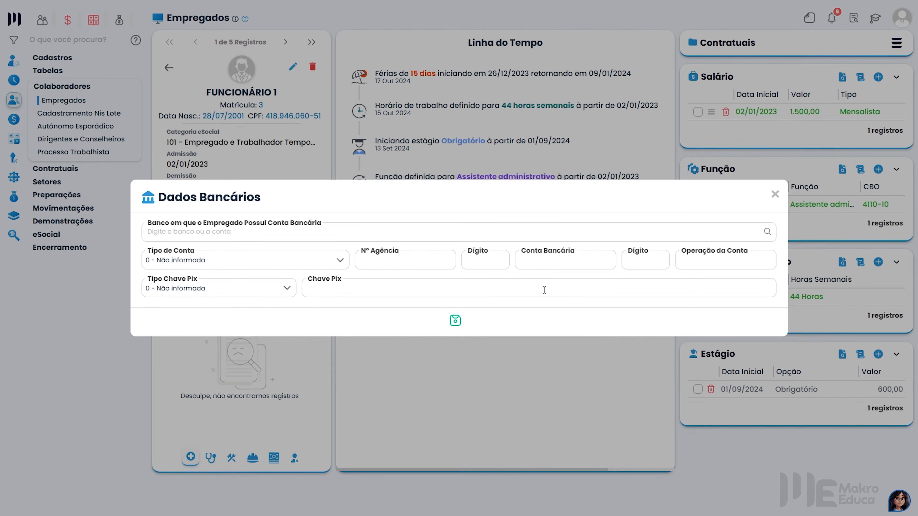
{"action": "left_click", "coordinate": [775, 194]}
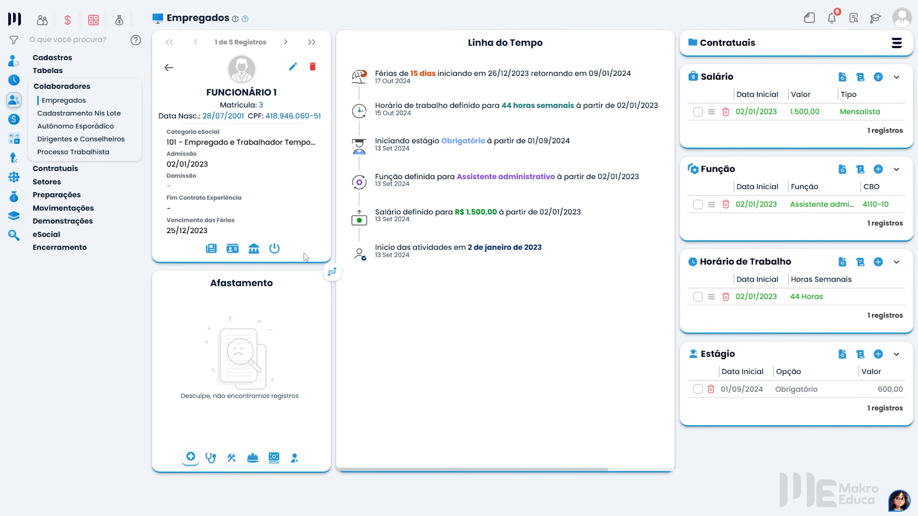
{"action": "left_click", "coordinate": [275, 249]}
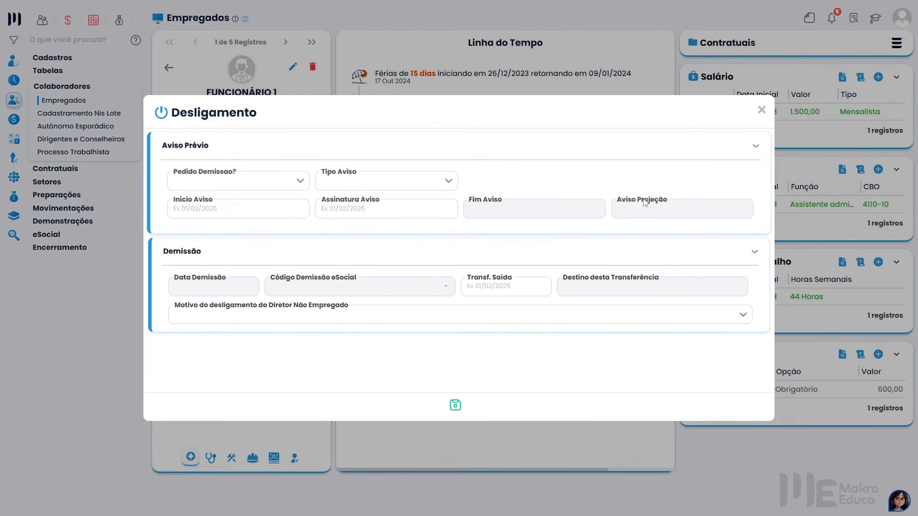
{"action": "left_click", "coordinate": [763, 114]}
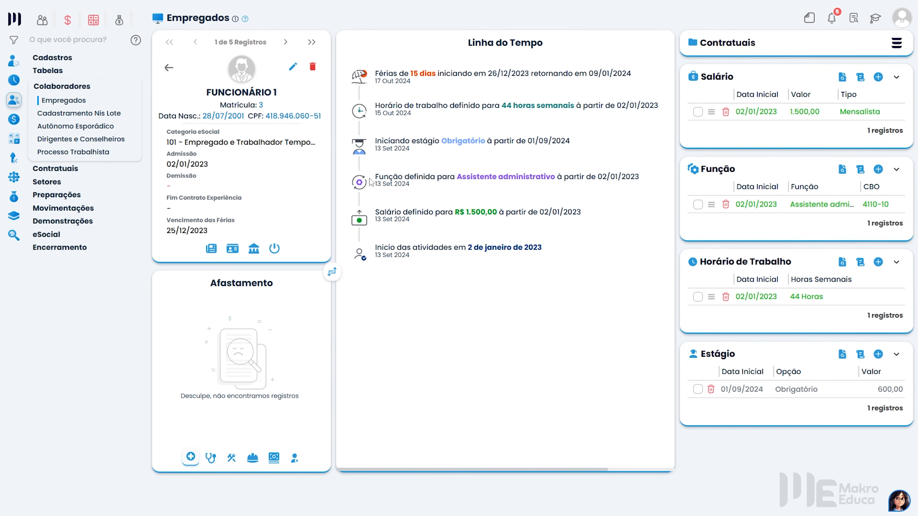
Open the employee's registration for editing, review the Dados, Endereço and Contatos sections, and close it without changes.
{"action": "left_click", "coordinate": [293, 67]}
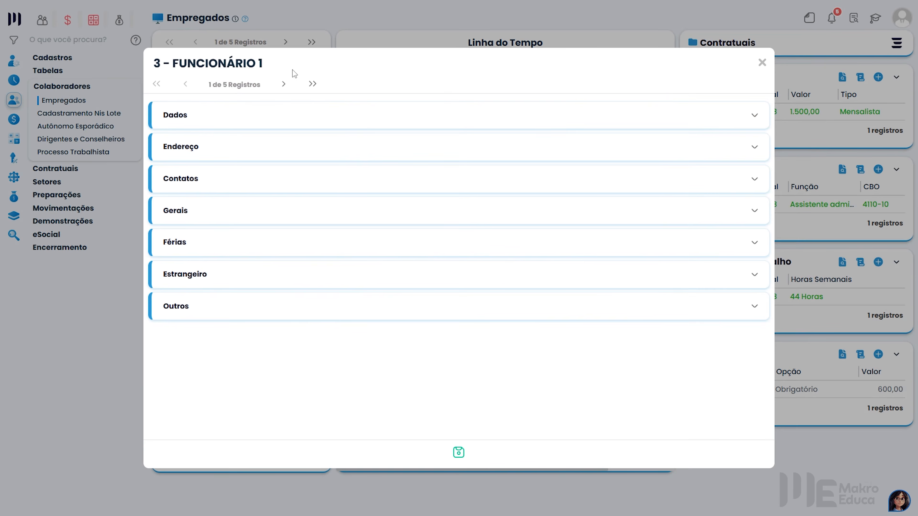
{"action": "left_click", "coordinate": [362, 124]}
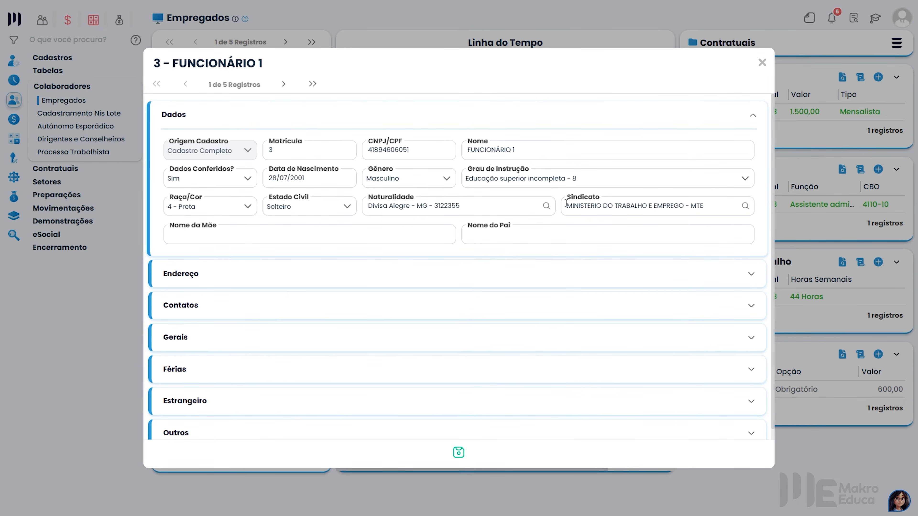
{"action": "left_click", "coordinate": [268, 274]}
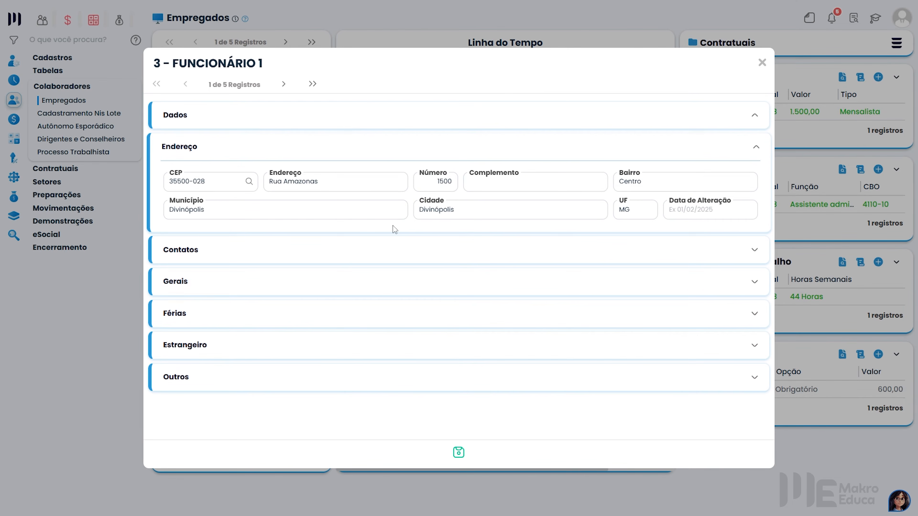
{"action": "left_click", "coordinate": [241, 252]}
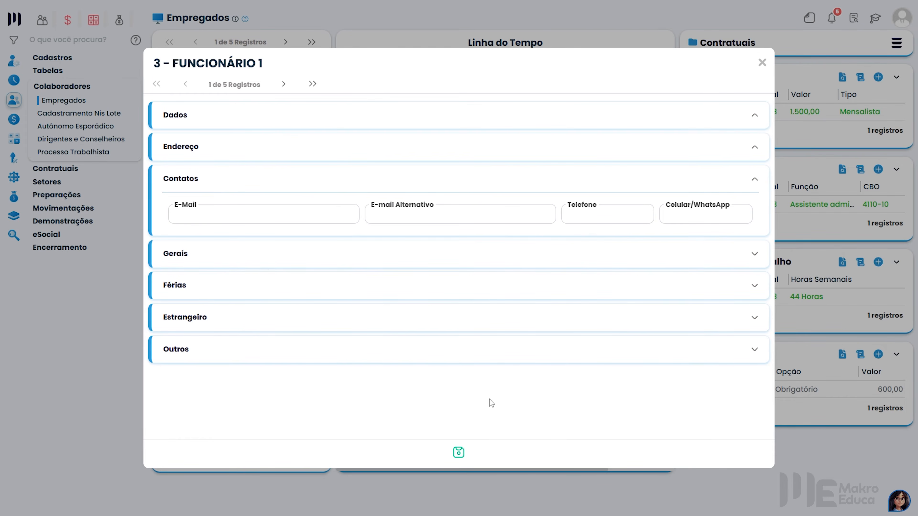
{"action": "left_click", "coordinate": [762, 63]}
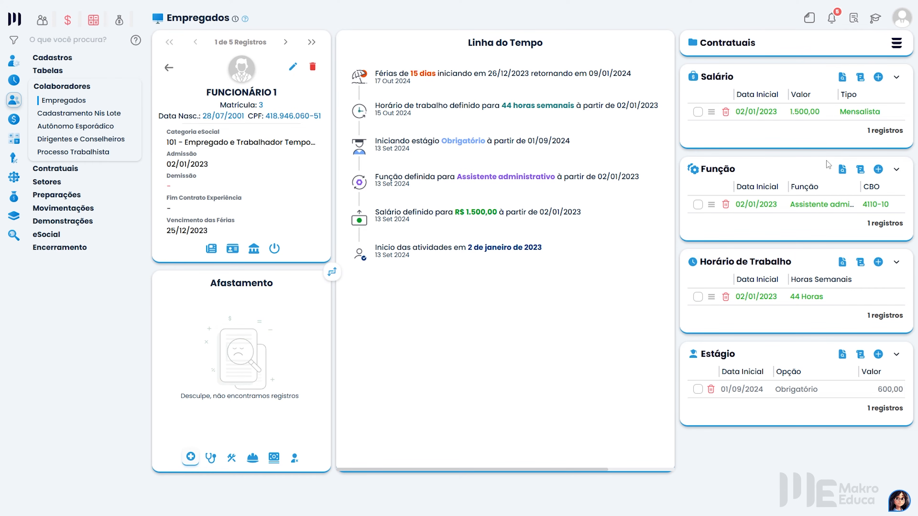
View the additional Contratuais options and open Múltiplos Vínculos for the employee's salary record.
{"action": "left_click", "coordinate": [898, 47]}
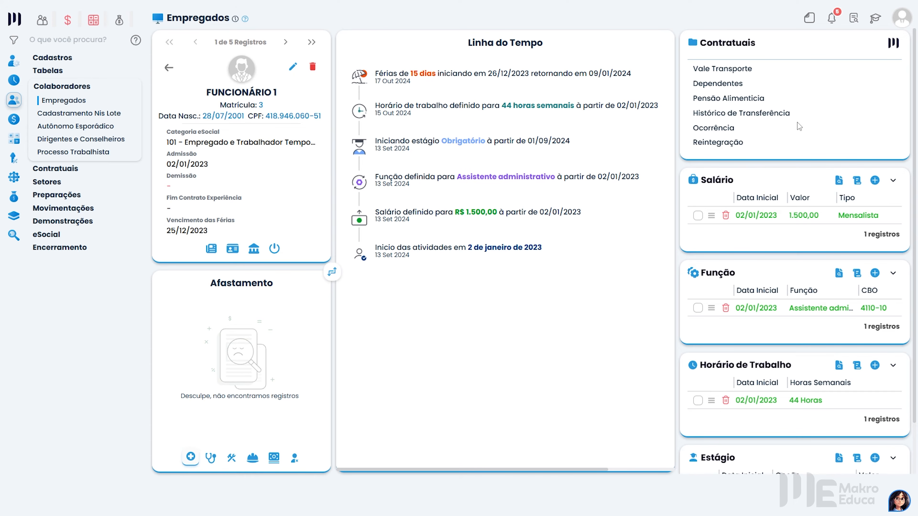
{"action": "left_click", "coordinate": [893, 42]}
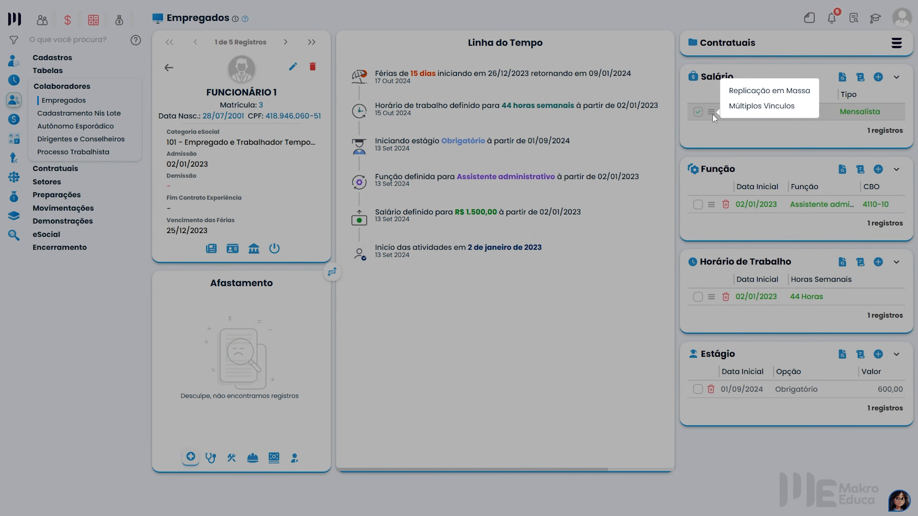
{"action": "left_click", "coordinate": [711, 112]}
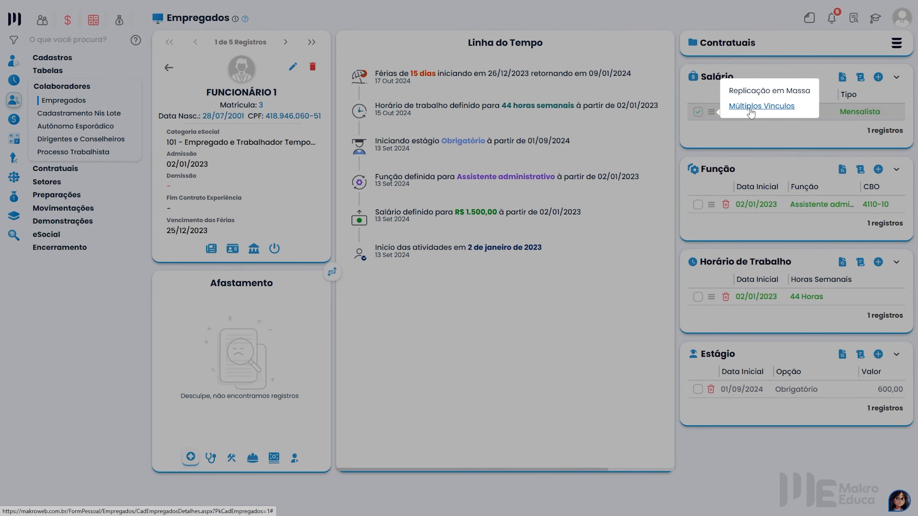
{"action": "left_click", "coordinate": [751, 109]}
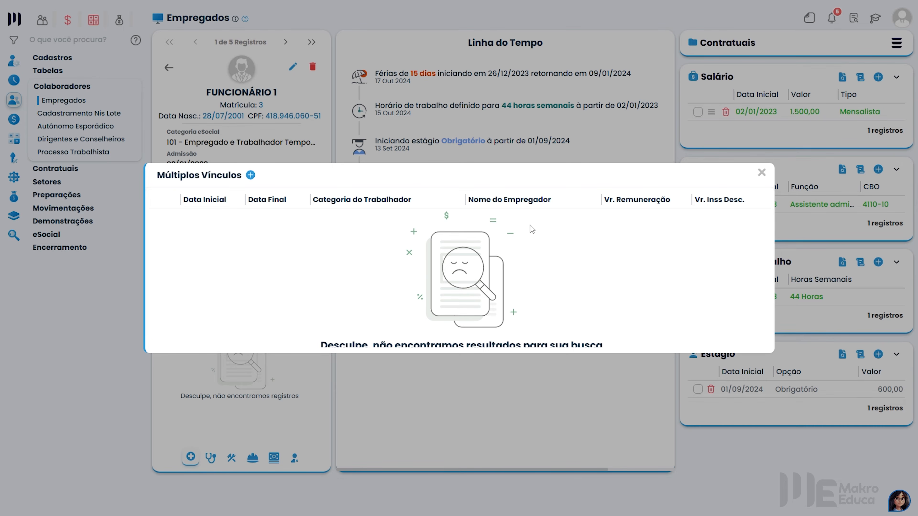
Close Múltiplos Vínculos, return to the employee list, and open the Dados de Sócio record of the SOCIO employee.
{"action": "left_click", "coordinate": [762, 172]}
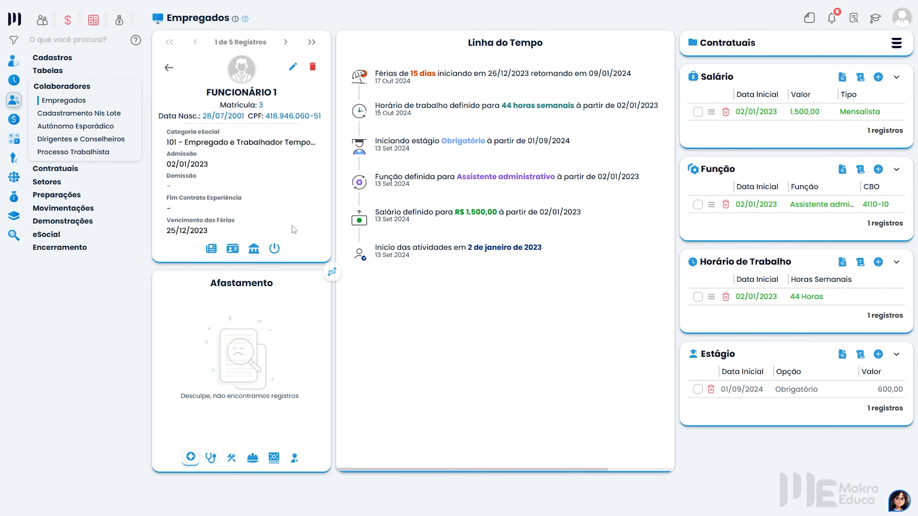
{"action": "left_click", "coordinate": [169, 69]}
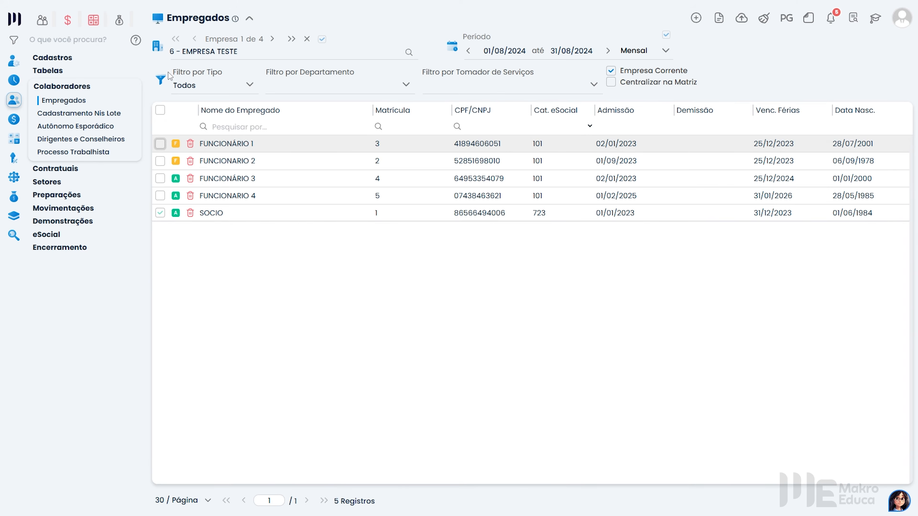
{"action": "left_click", "coordinate": [213, 214]}
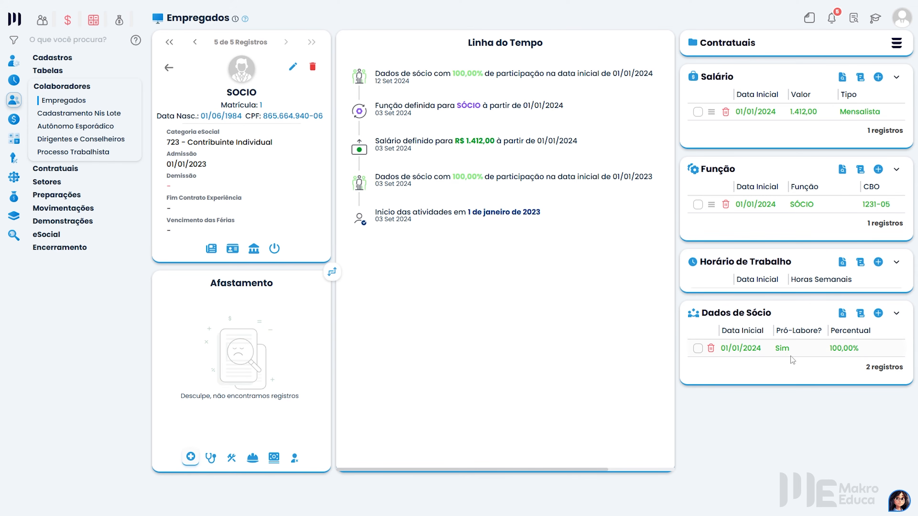
{"action": "double_click", "coordinate": [777, 349]}
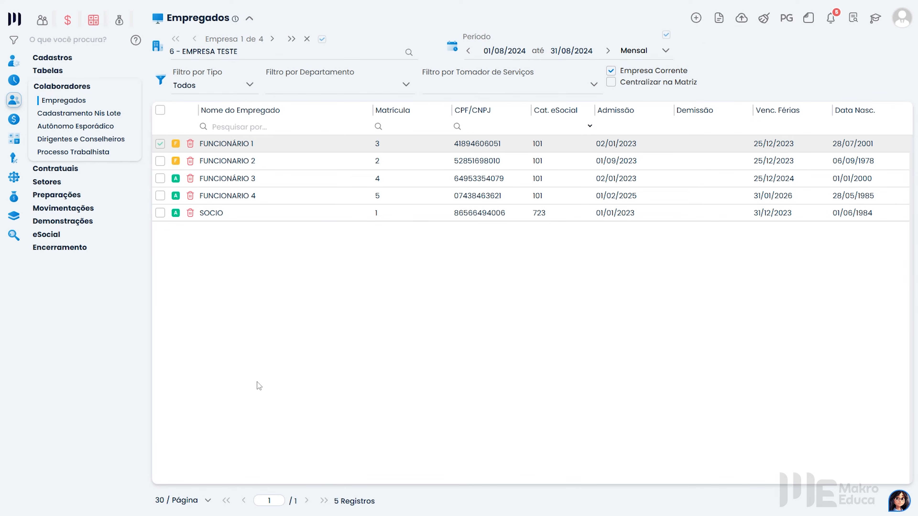
Open the employee reports, filter them by "contrat", and look through the available contract templates and notices.
{"action": "left_click", "coordinate": [719, 18]}
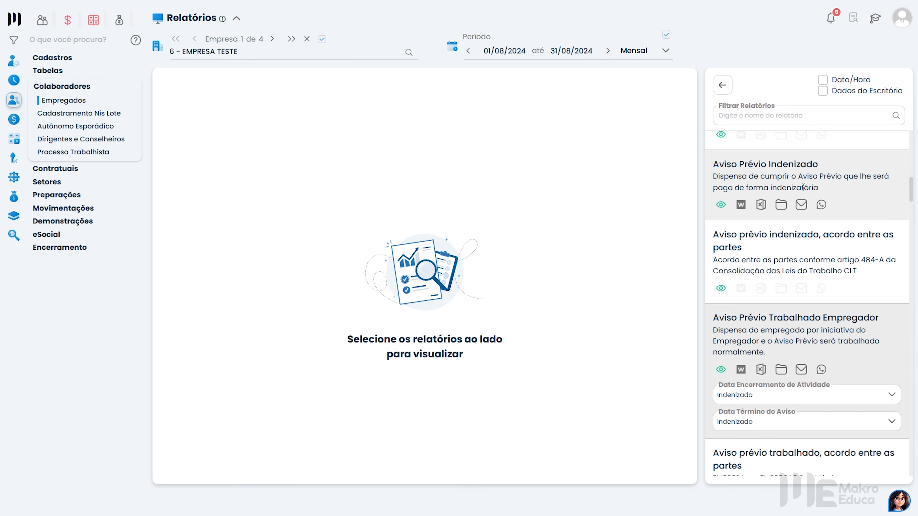
{"action": "scroll", "coordinate": [800, 294], "scroll_direction": "down", "scroll_amount": 4}
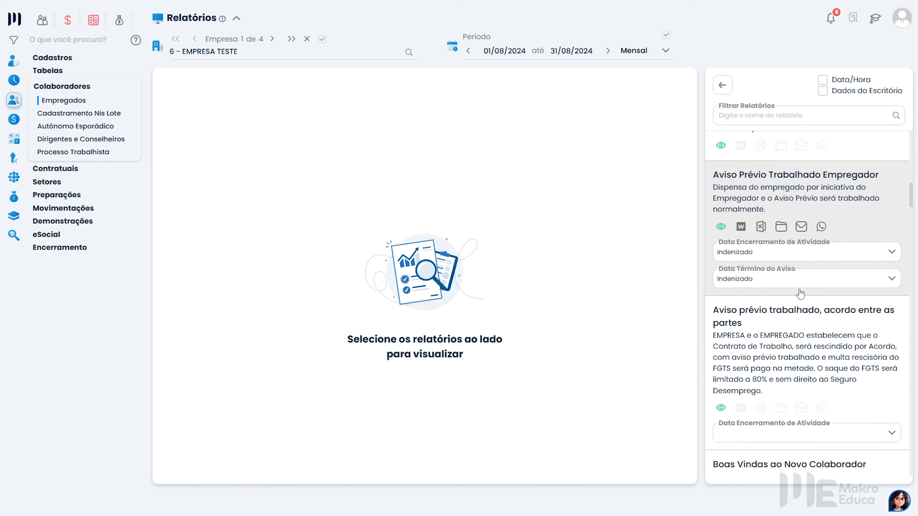
{"action": "scroll", "coordinate": [806, 268], "scroll_direction": "up", "scroll_amount": 6}
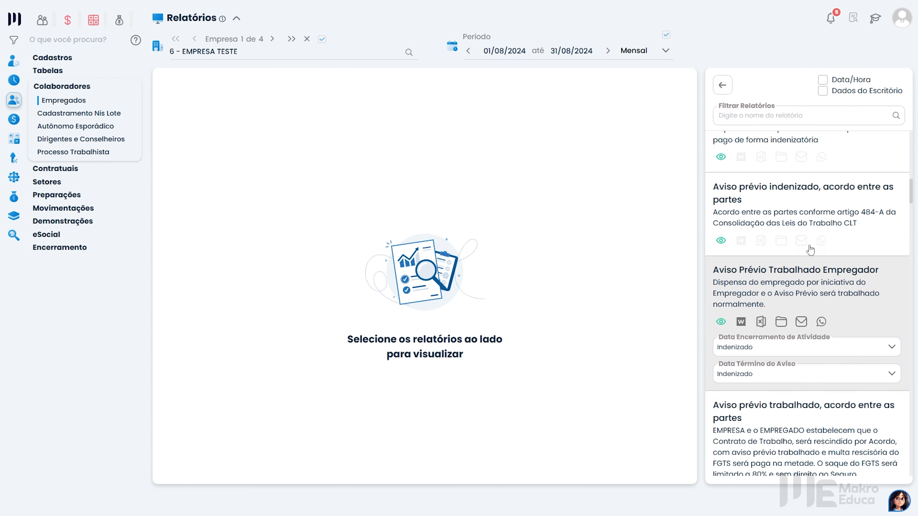
{"action": "left_click", "coordinate": [773, 119]}
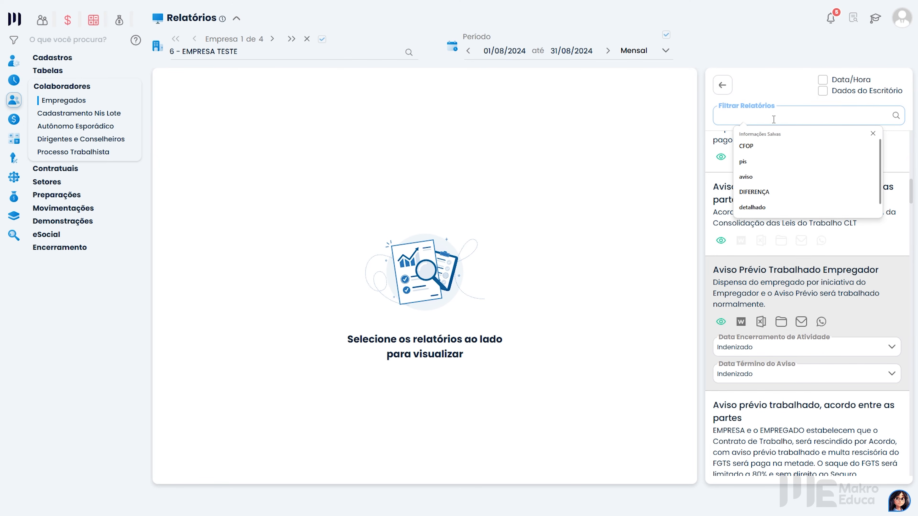
{"action": "type", "text": "contrat"}
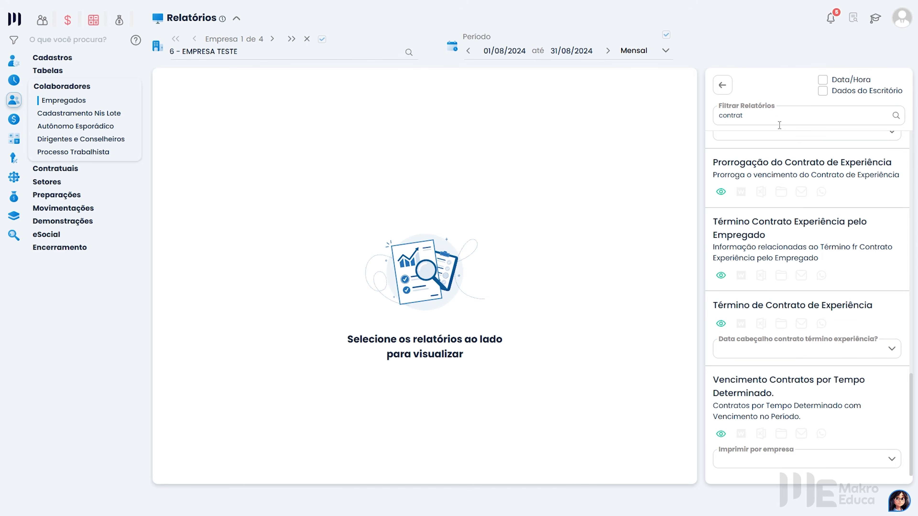
{"action": "scroll", "coordinate": [795, 282], "scroll_direction": "up", "scroll_amount": 4}
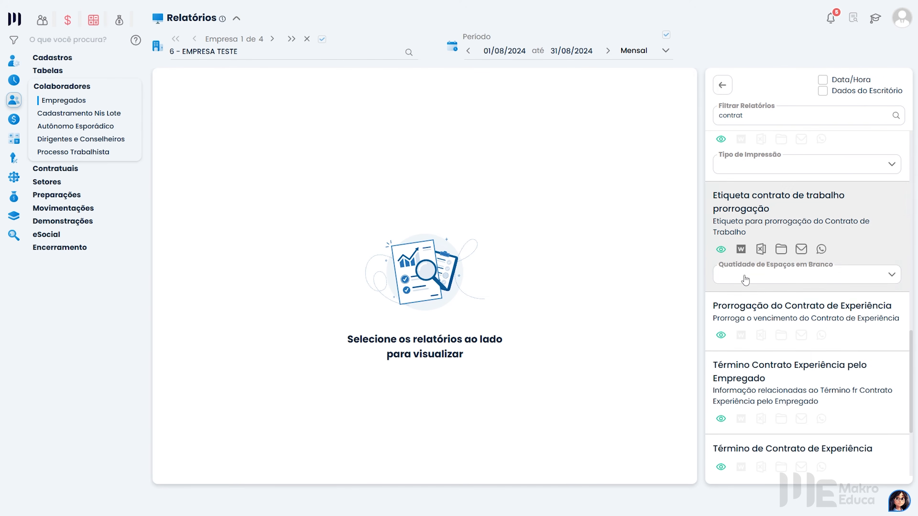
{"action": "scroll", "coordinate": [838, 353], "scroll_direction": "down", "scroll_amount": 4}
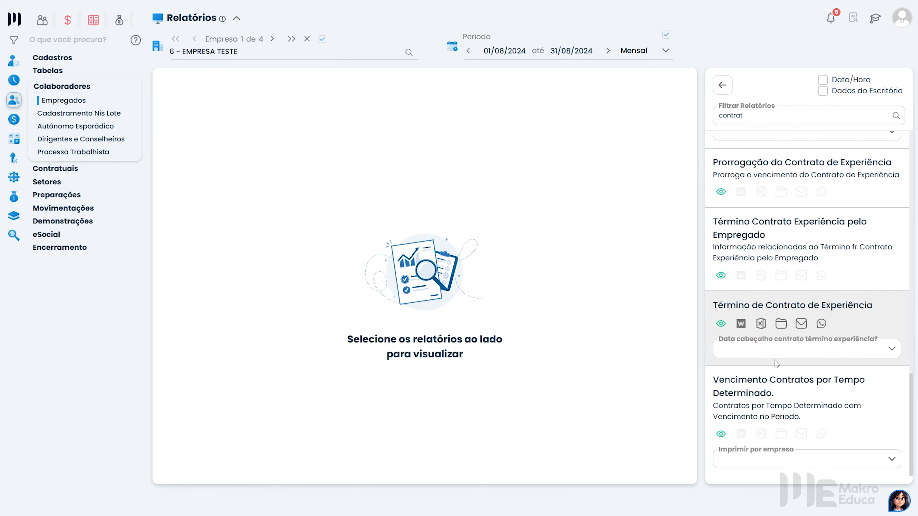
{"action": "scroll", "coordinate": [776, 362], "scroll_direction": "up", "scroll_amount": 10}
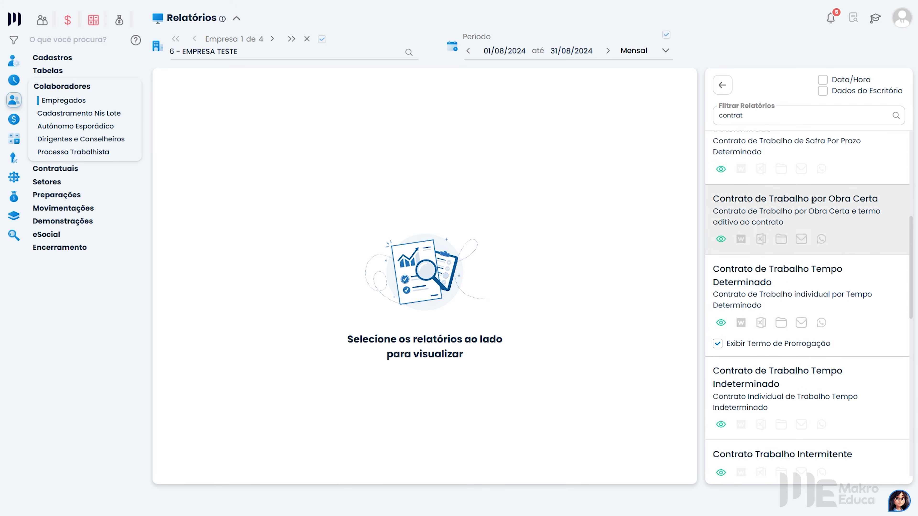
{"action": "scroll", "coordinate": [788, 318], "scroll_direction": "up", "scroll_amount": 3}
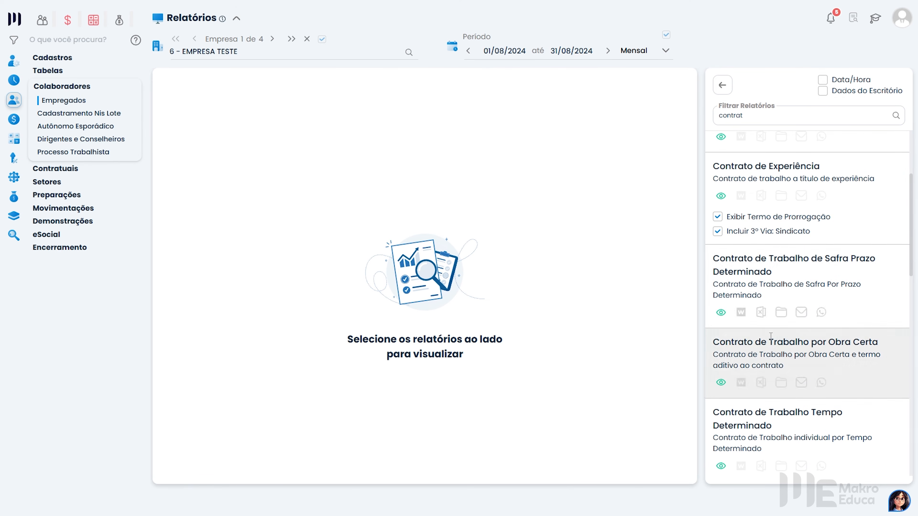
Filter the reports by "registr" to view the employee registration reports, and clear the filter to browse the full list.
{"action": "double_click", "coordinate": [751, 119]}
{"action": "type", "text": "registr"}
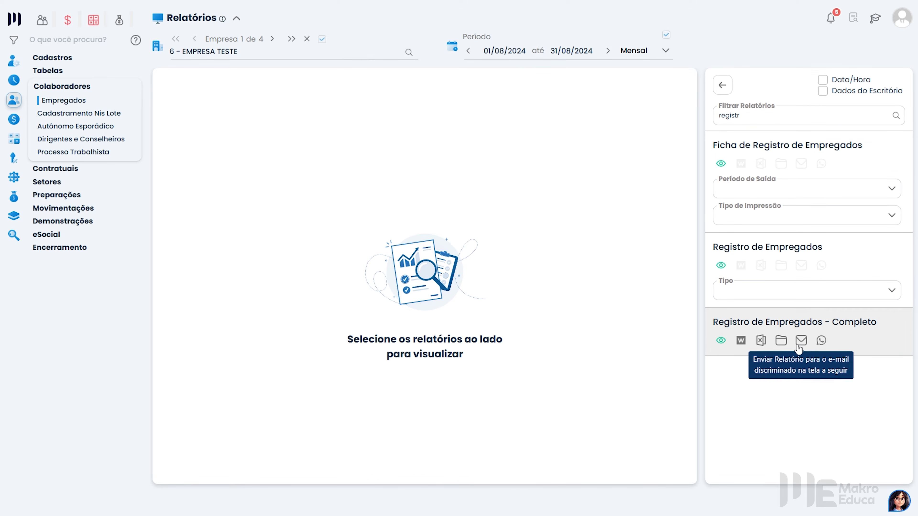
{"action": "double_click", "coordinate": [746, 119]}
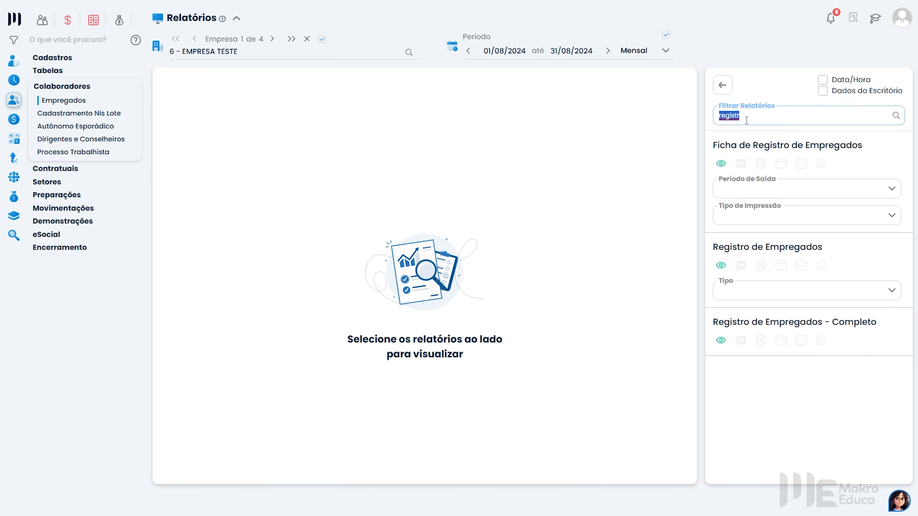
{"action": "key", "text": "BackSpace"}
{"action": "left_click_drag", "start_coordinate": [911, 188], "coordinate": [898, 430]}
{"action": "scroll", "coordinate": [898, 430], "scroll_direction": "down", "scroll_amount": 10}
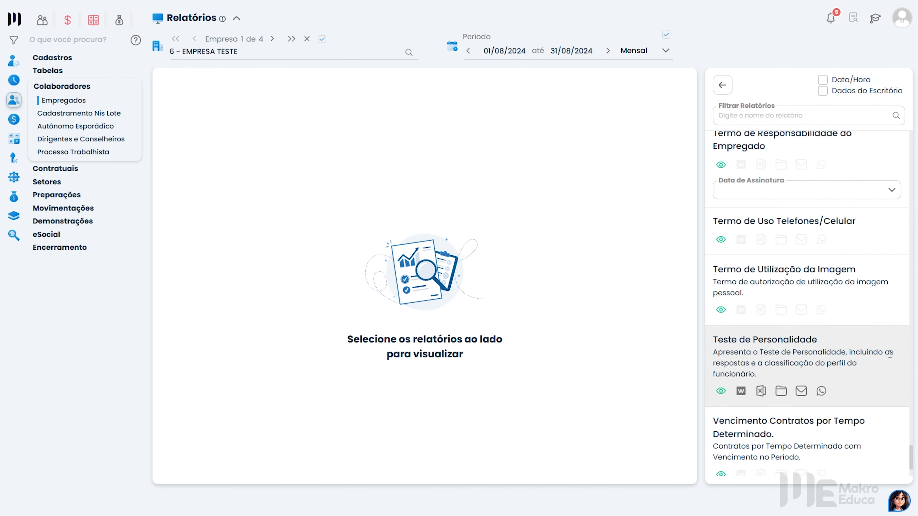
Leave the reports for the employee list and open the employee import dialog.
{"action": "left_click", "coordinate": [723, 85]}
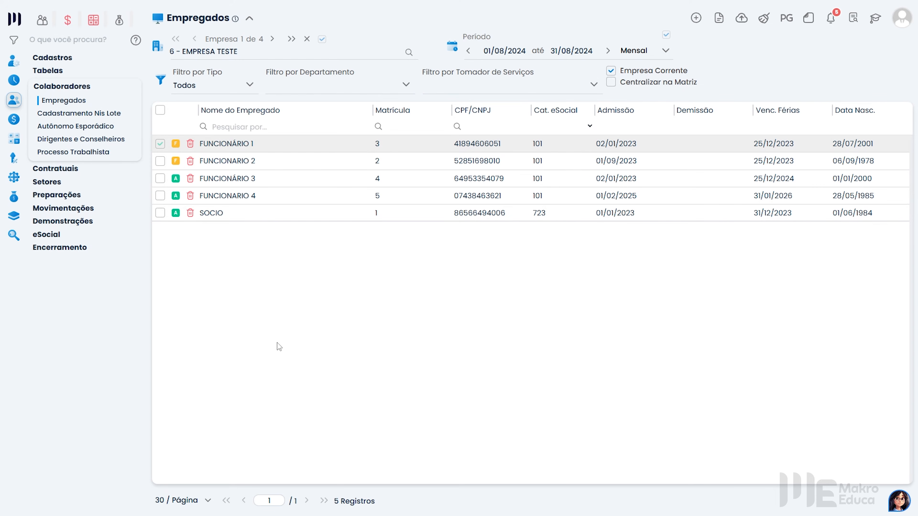
{"action": "left_click", "coordinate": [740, 26]}
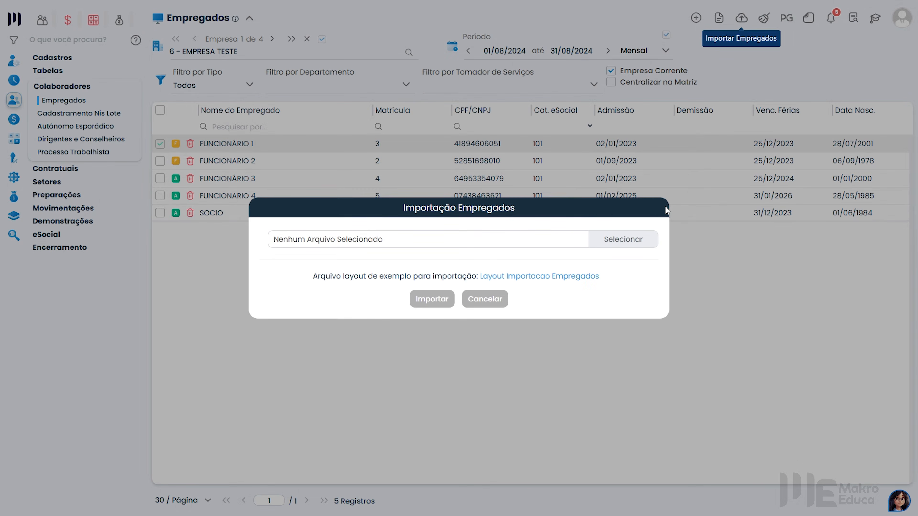
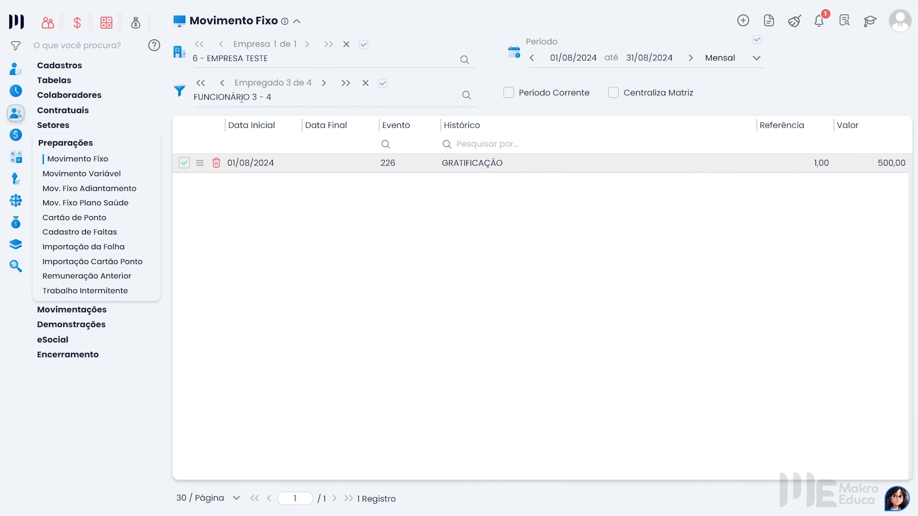
Review FUNCIONÁRIO 3's GRATIFICAÇÃO entry in Movimento Fixo, including its event lookup and Valor field, and close it without changes.
{"action": "double_click", "coordinate": [483, 169]}
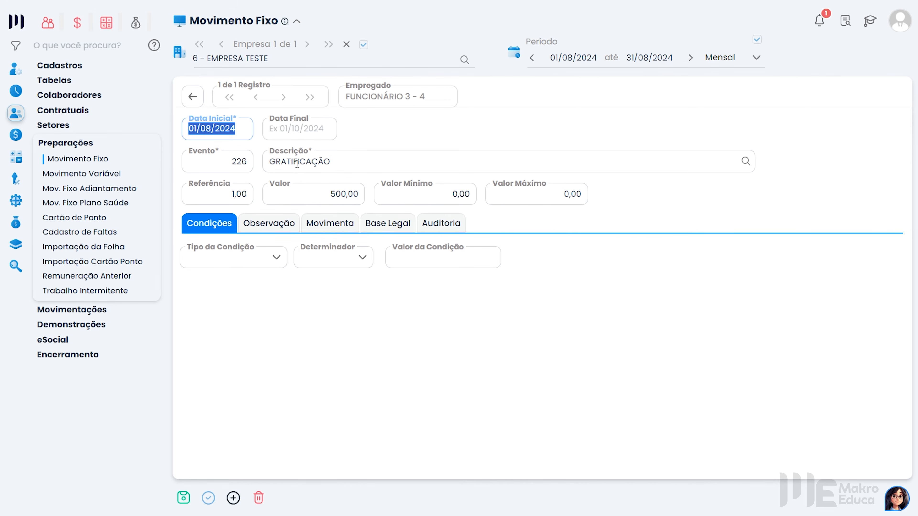
{"action": "left_click", "coordinate": [745, 160]}
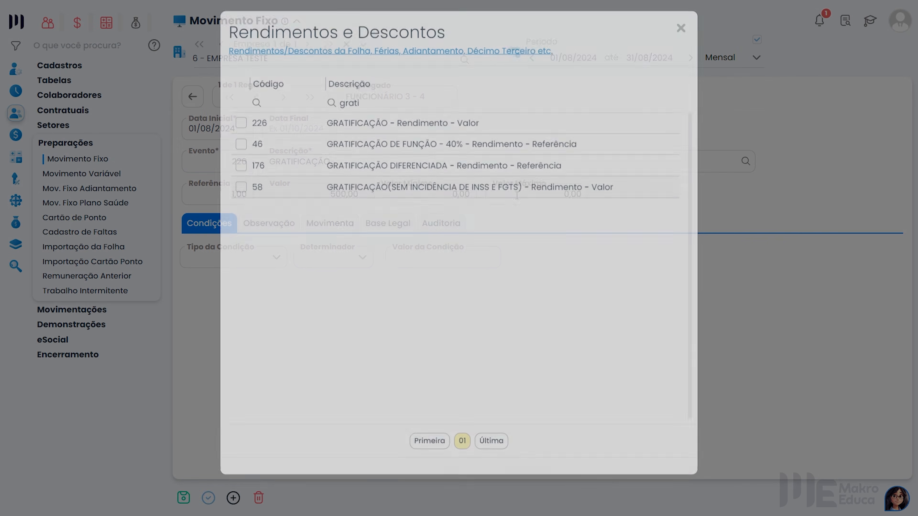
{"action": "double_click", "coordinate": [463, 138]}
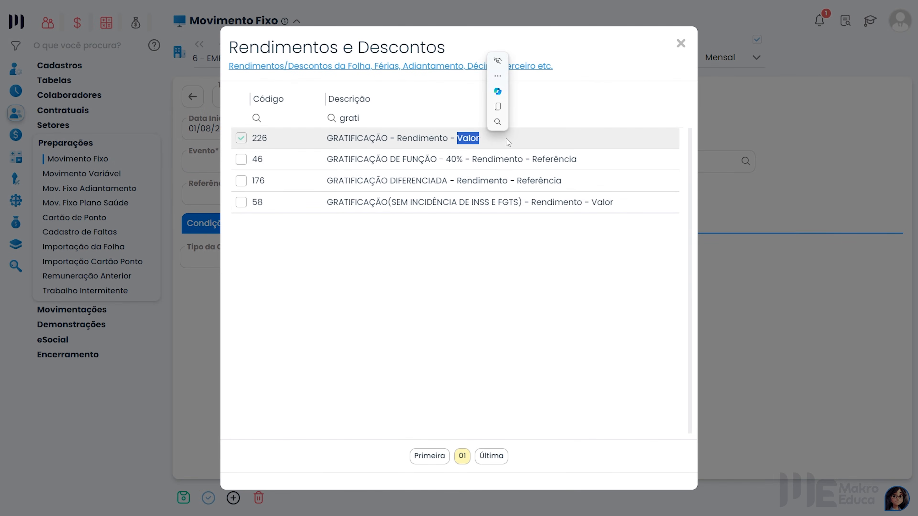
{"action": "left_click", "coordinate": [676, 44]}
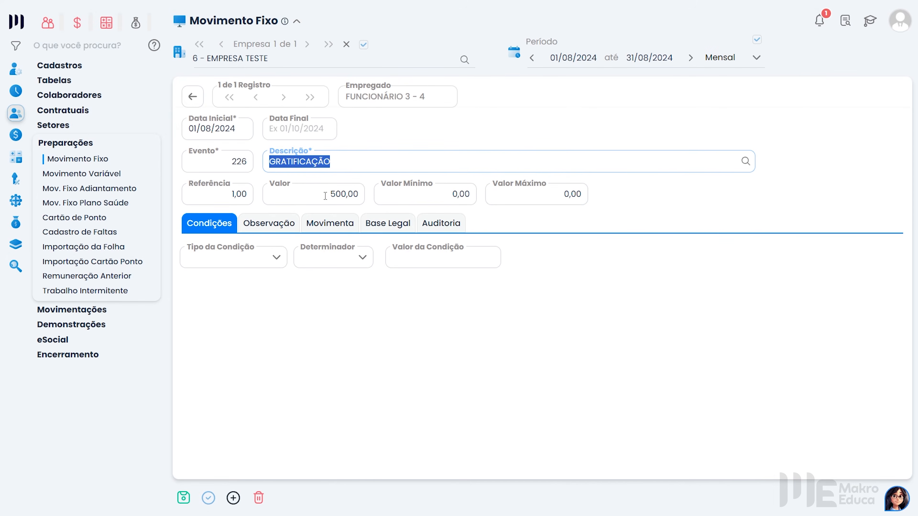
{"action": "left_click", "coordinate": [327, 195]}
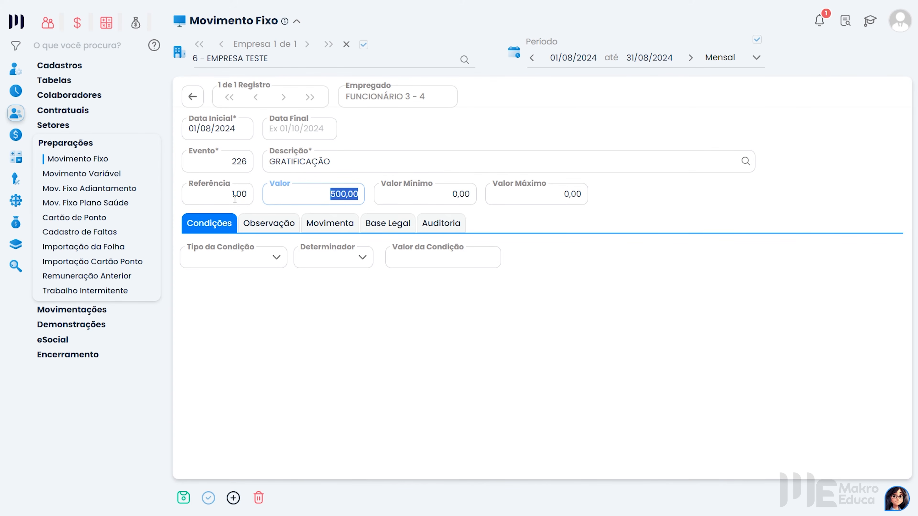
{"action": "left_click", "coordinate": [193, 96]}
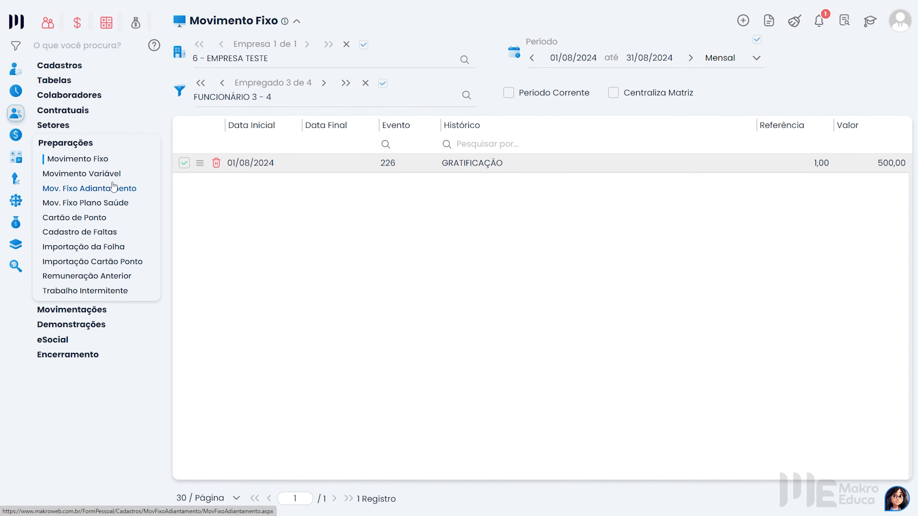
View the Movimento Variável events and the blank new-event form, and return to the grid to examine FUNCIONARIO 2's commission value.
{"action": "left_click", "coordinate": [110, 175]}
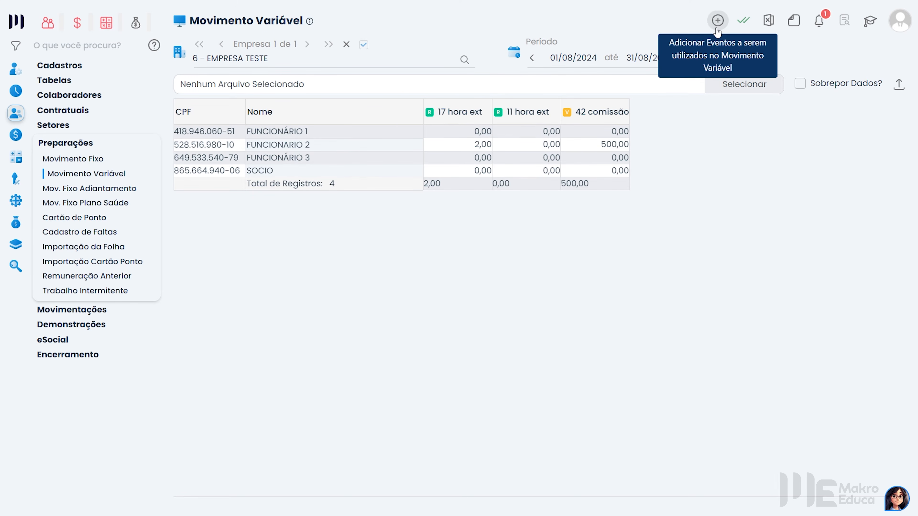
{"action": "left_click", "coordinate": [717, 21]}
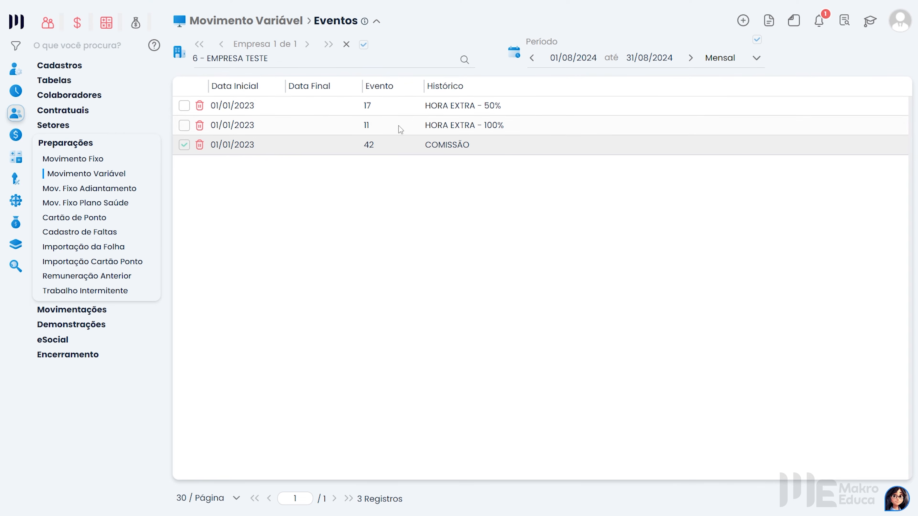
{"action": "left_click", "coordinate": [743, 21]}
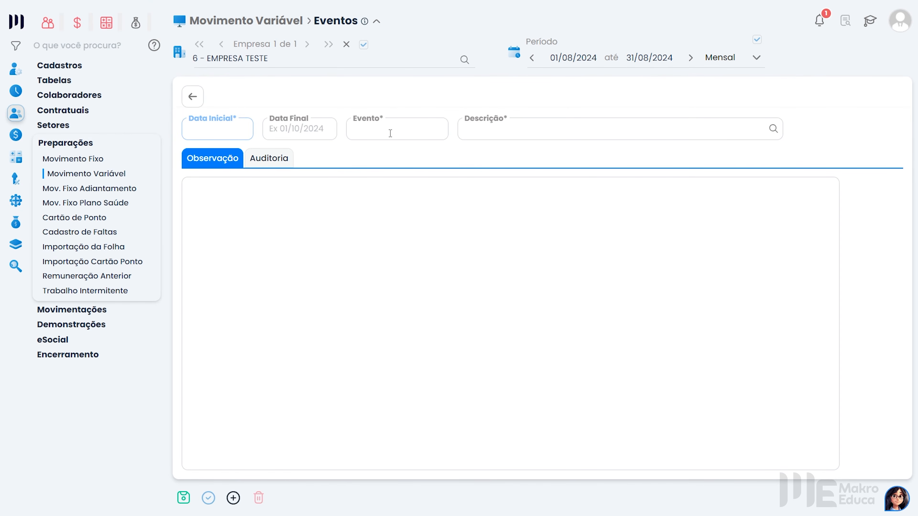
{"action": "left_click", "coordinate": [284, 23]}
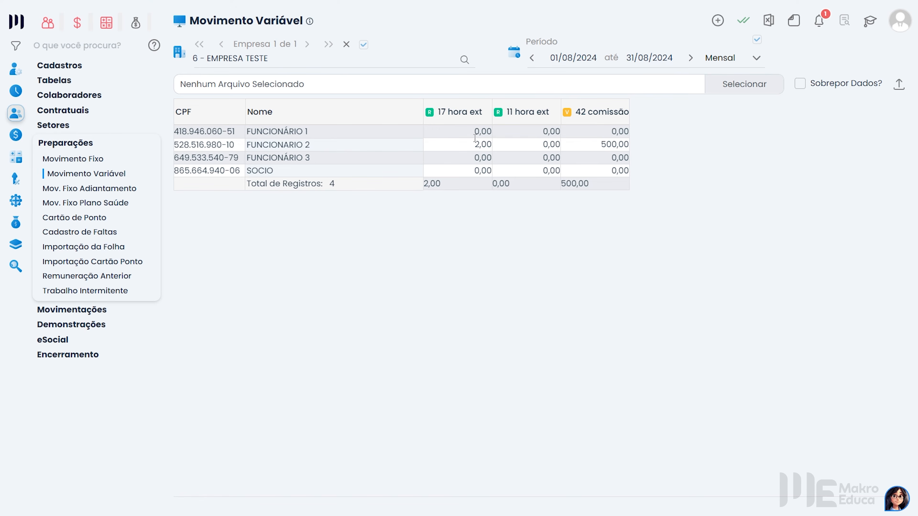
{"action": "left_click_drag", "start_coordinate": [603, 145], "coordinate": [625, 144]}
View FUNCIONÁRIO 1's Percentual, Adiantamento and Base de Adiantamento fields in Mov. Fixo Adiantamento, closing the record without changes.
{"action": "left_click", "coordinate": [97, 190]}
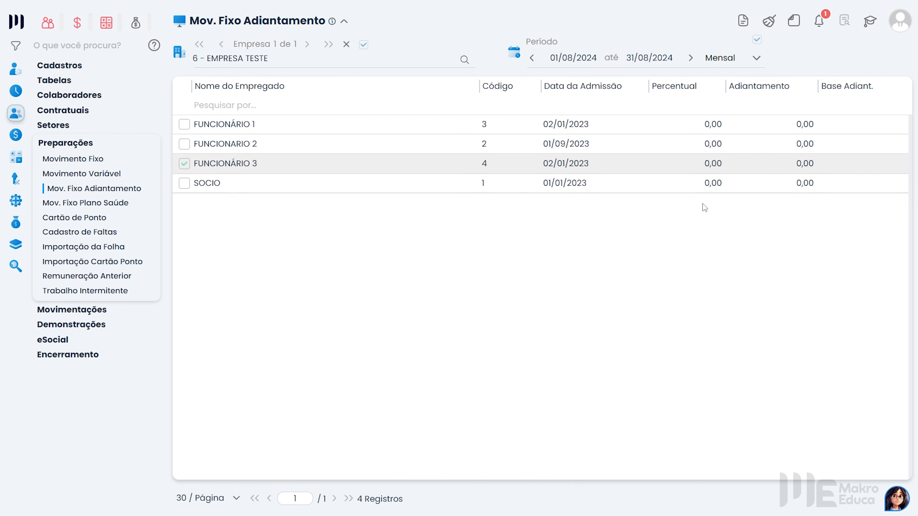
{"action": "left_click", "coordinate": [725, 126]}
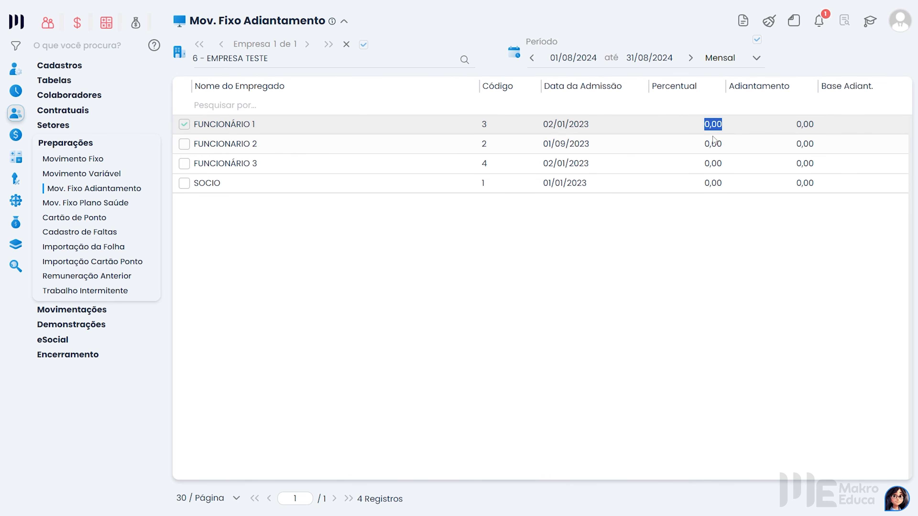
{"action": "double_click", "coordinate": [713, 127]}
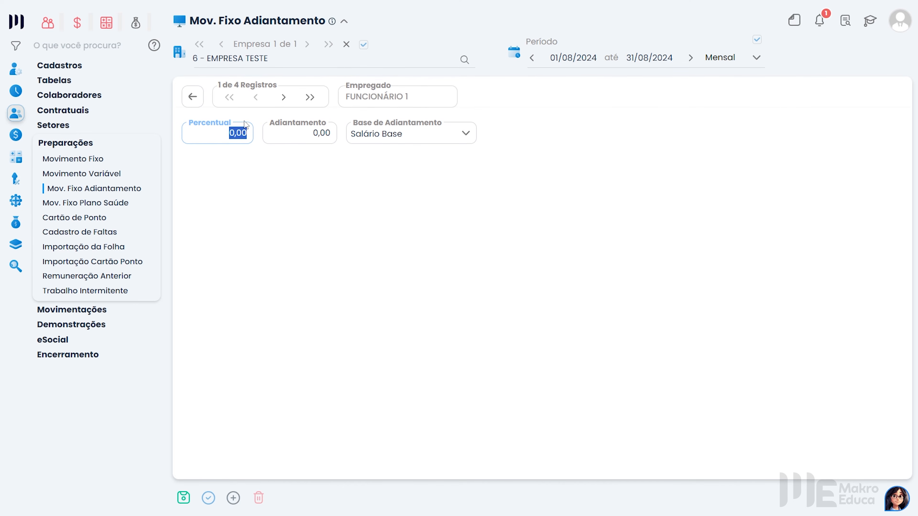
{"action": "left_click", "coordinate": [194, 97]}
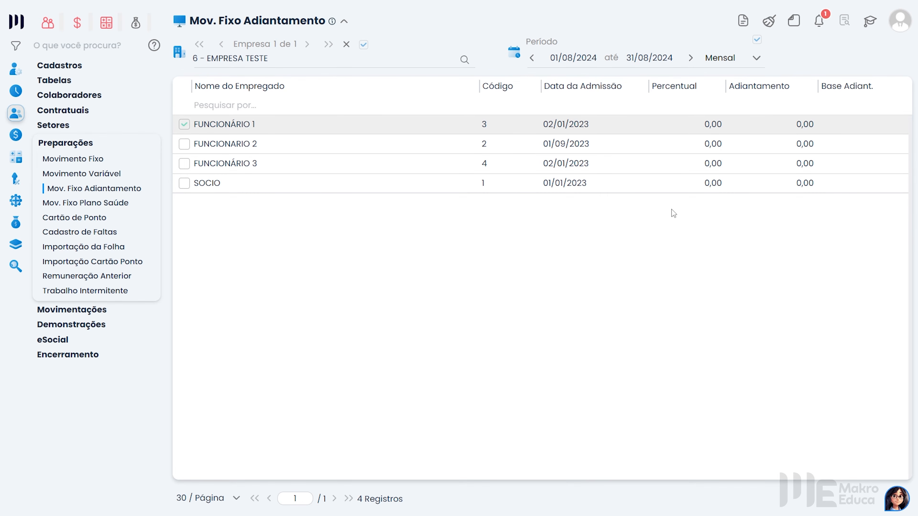
Start an absence record for FUNCIONÁRIO 1 in Cadastro de Faltas, with both dates 01/08/2024 and Quantidade Faltas set to 1 day.
{"action": "left_click", "coordinate": [97, 235]}
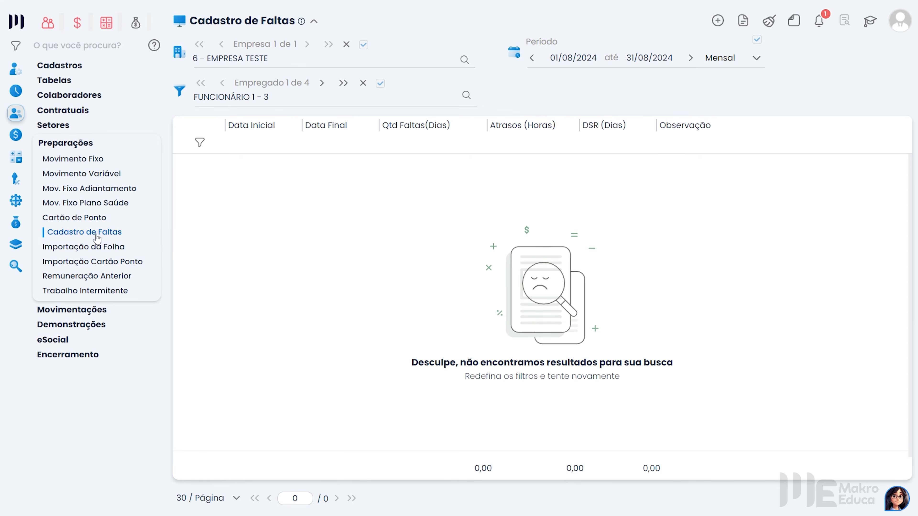
{"action": "left_click", "coordinate": [717, 21]}
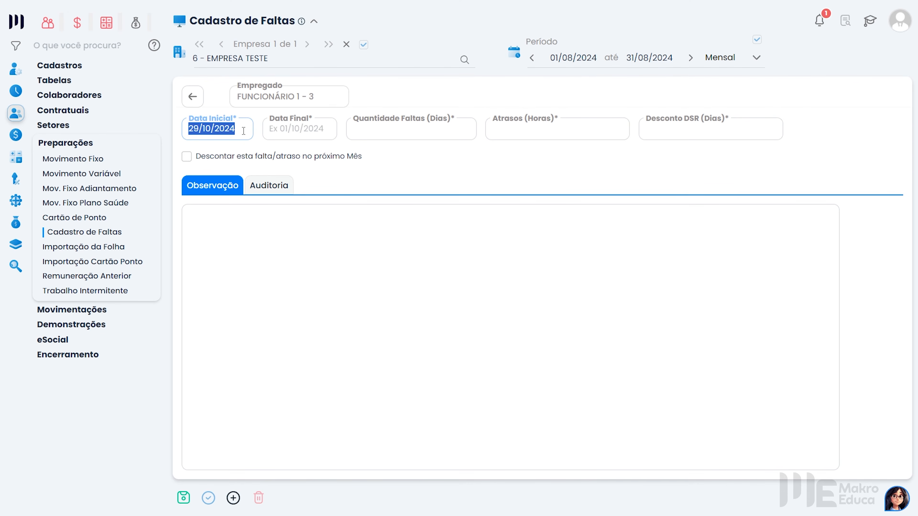
{"action": "type", "text": "01/08/2024"}
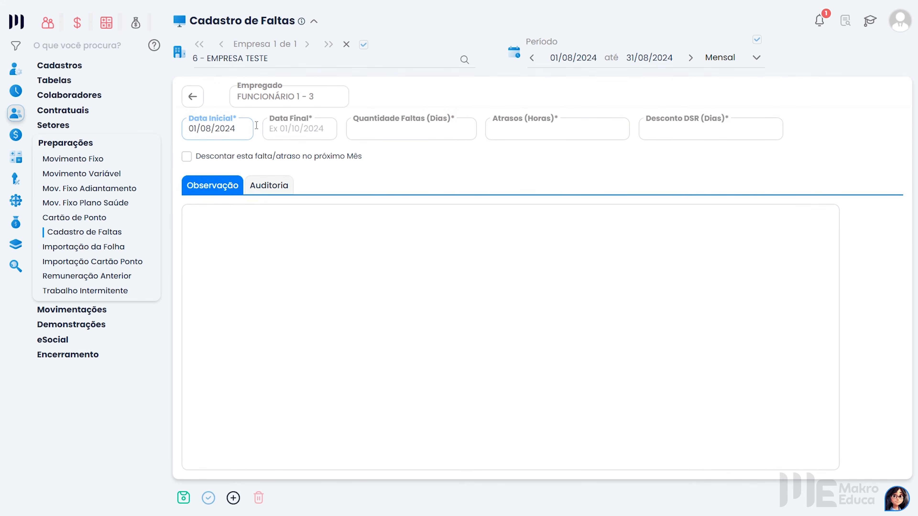
{"action": "double_click", "coordinate": [313, 123]}
{"action": "type", "text": "01/08/202"}
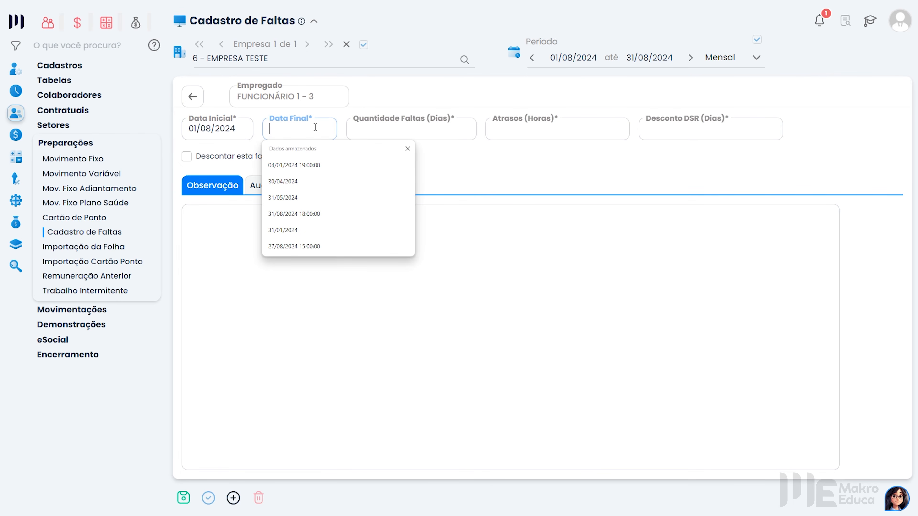
{"action": "type", "text": "4"}
{"action": "left_click", "coordinate": [371, 150]}
{"action": "left_click", "coordinate": [468, 130]}
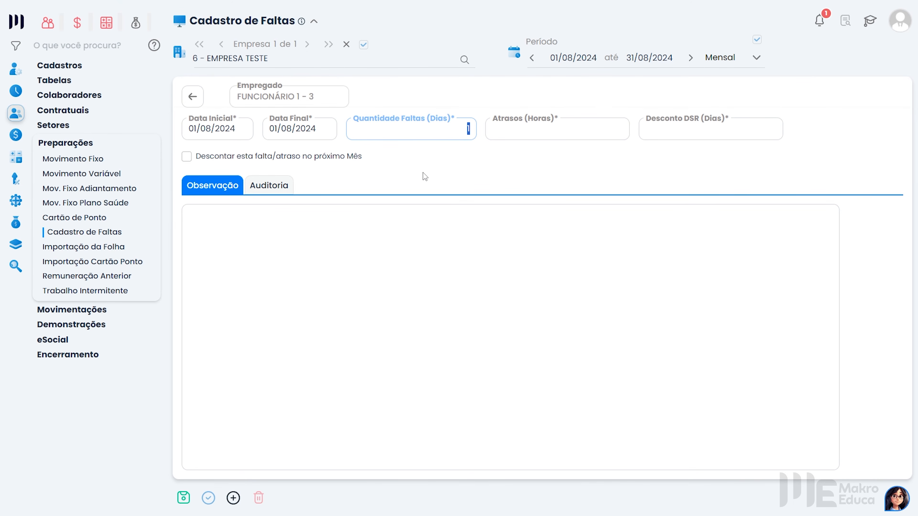
{"action": "left_click", "coordinate": [698, 135]}
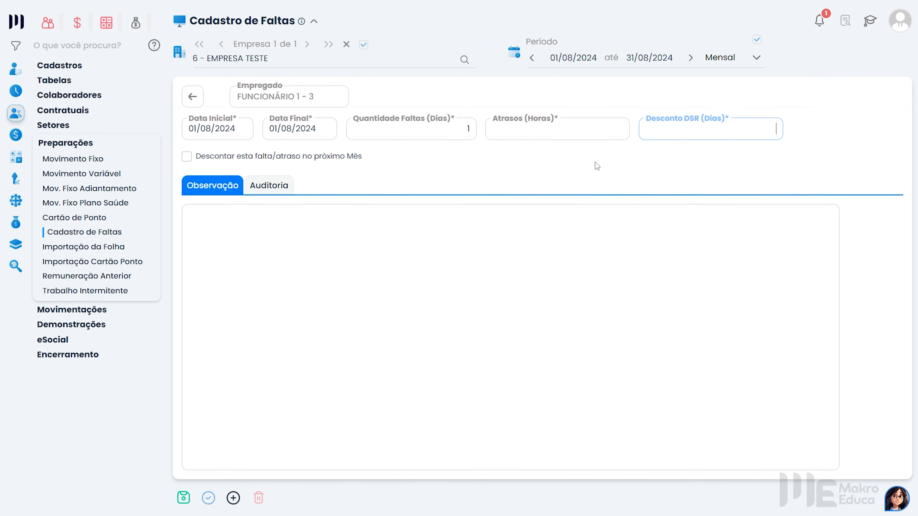
Clear the absence record's Quantidade Faltas value and set Atrasos (Horas) to 2,00.
{"action": "left_click", "coordinate": [464, 135]}
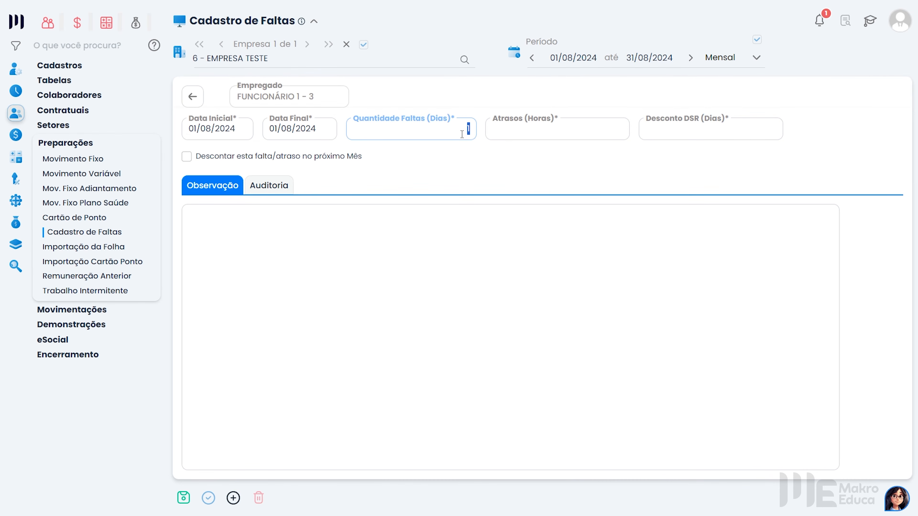
{"action": "key", "text": "BackSpace"}
{"action": "left_click", "coordinate": [555, 149]}
{"action": "left_click", "coordinate": [572, 133]}
{"action": "type", "text": "2,00"}
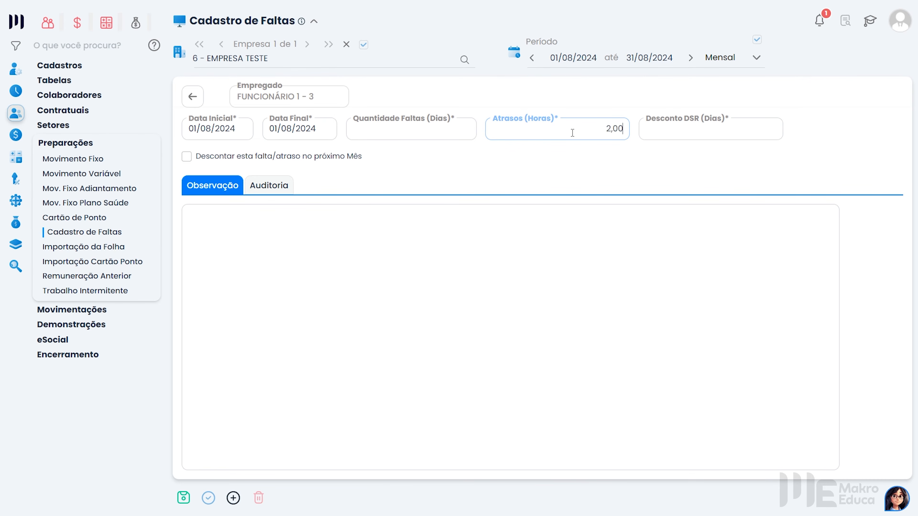
{"action": "left_click", "coordinate": [557, 157]}
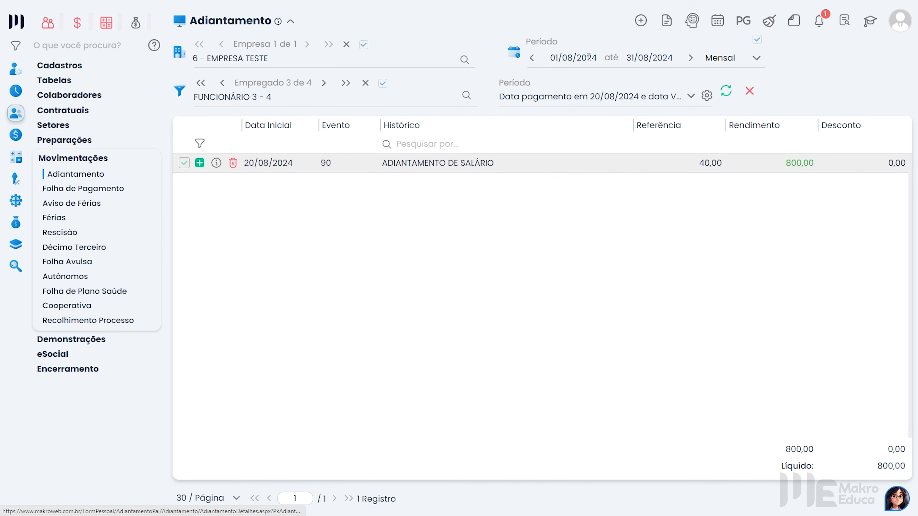
Review the Gerar Por options for generating FUNCIONÁRIO 3's salary advance, keeping Empregado Corrente, and cancel the generation.
{"action": "left_click", "coordinate": [726, 92]}
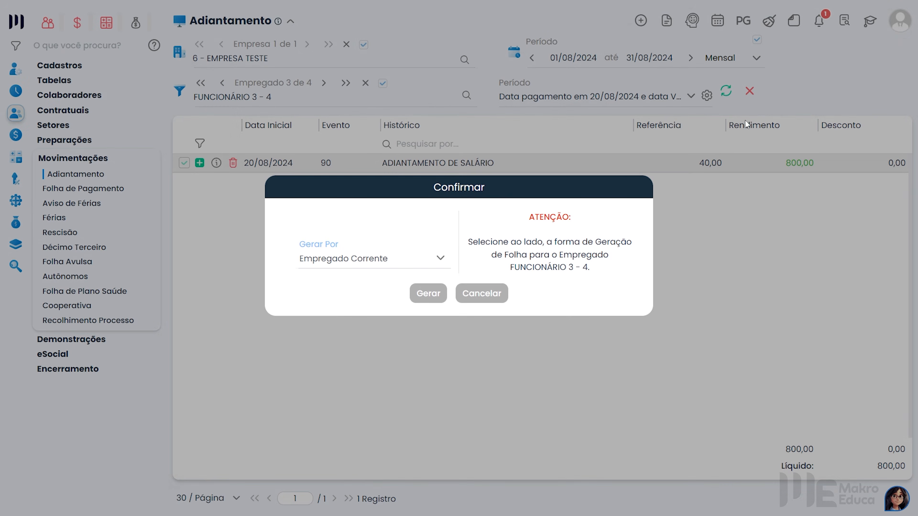
{"action": "left_click", "coordinate": [383, 268]}
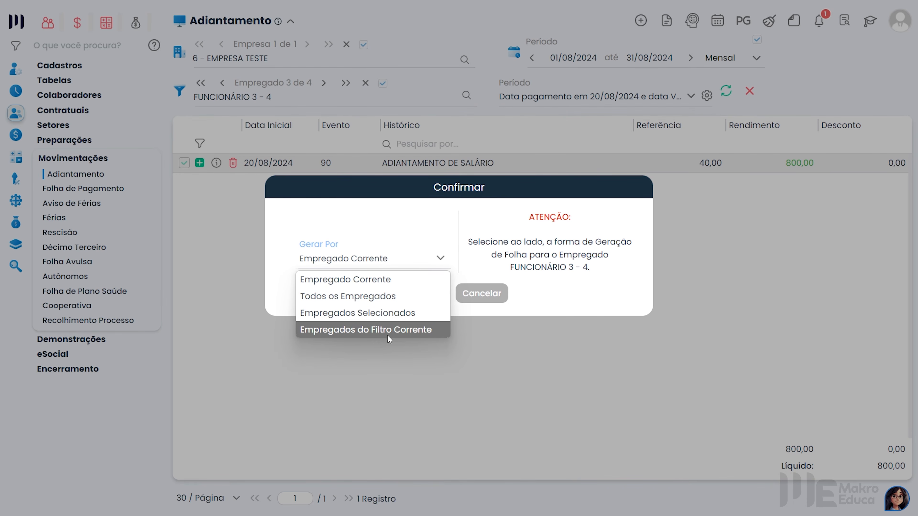
{"action": "left_click", "coordinate": [386, 282]}
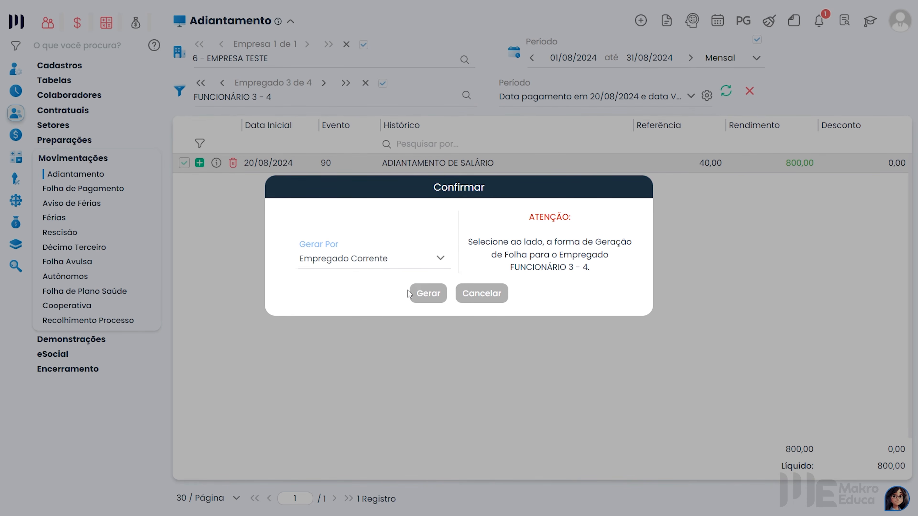
{"action": "left_click", "coordinate": [484, 293]}
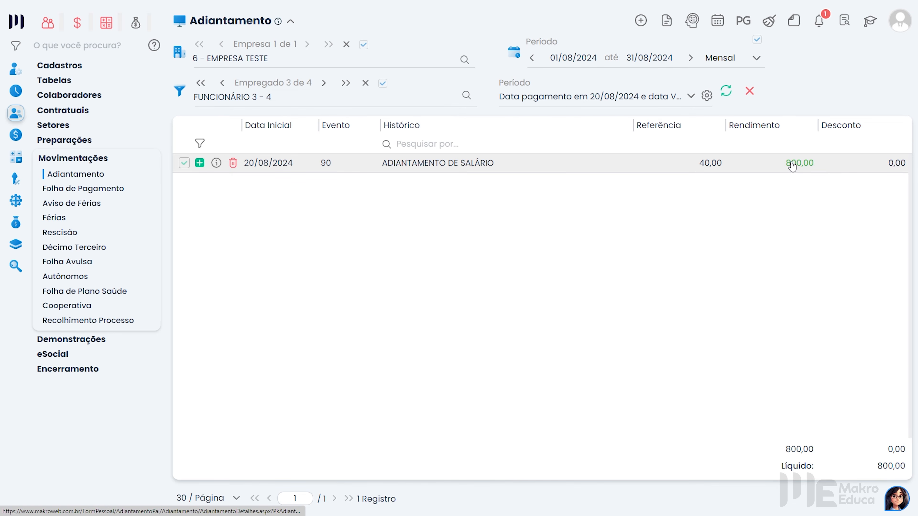
Preview the Recibo de Pagamento for the salary advance and return to the Adiantamento list.
{"action": "left_click", "coordinate": [669, 27]}
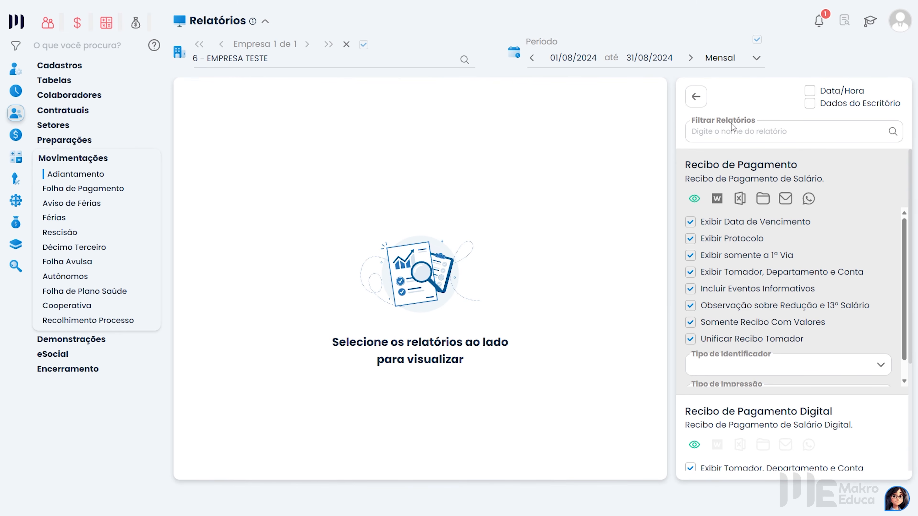
{"action": "left_click", "coordinate": [694, 199]}
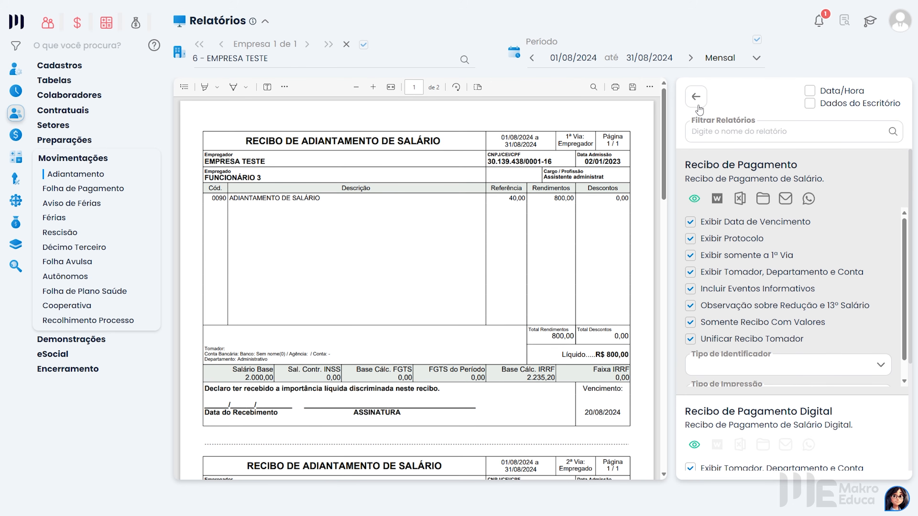
{"action": "left_click", "coordinate": [695, 96]}
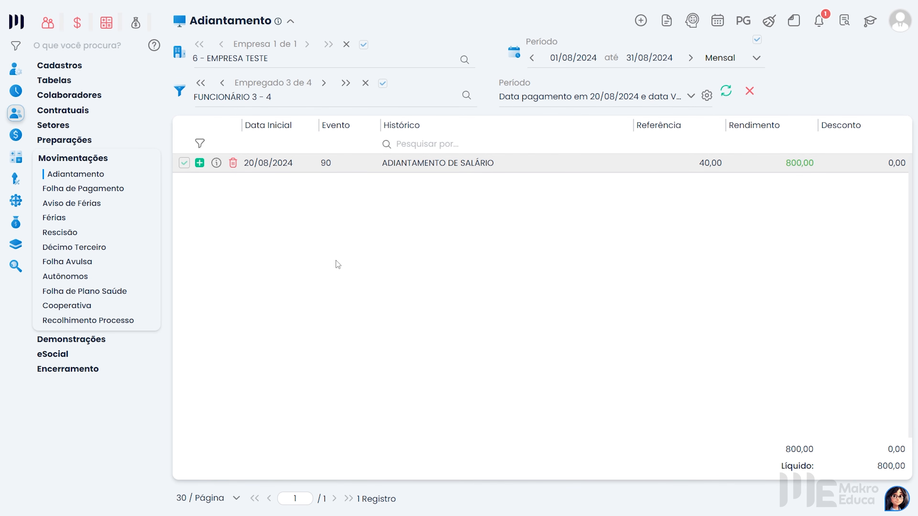
View FUNCIONÁRIO 3's Folha de Pagamento and its generation dialog, cancelling without generating the payroll.
{"action": "left_click", "coordinate": [111, 191]}
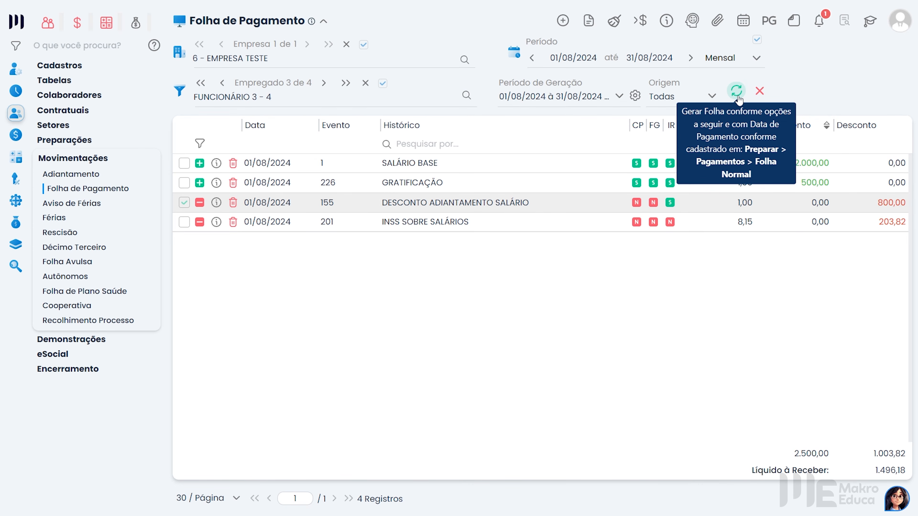
{"action": "left_click", "coordinate": [737, 97]}
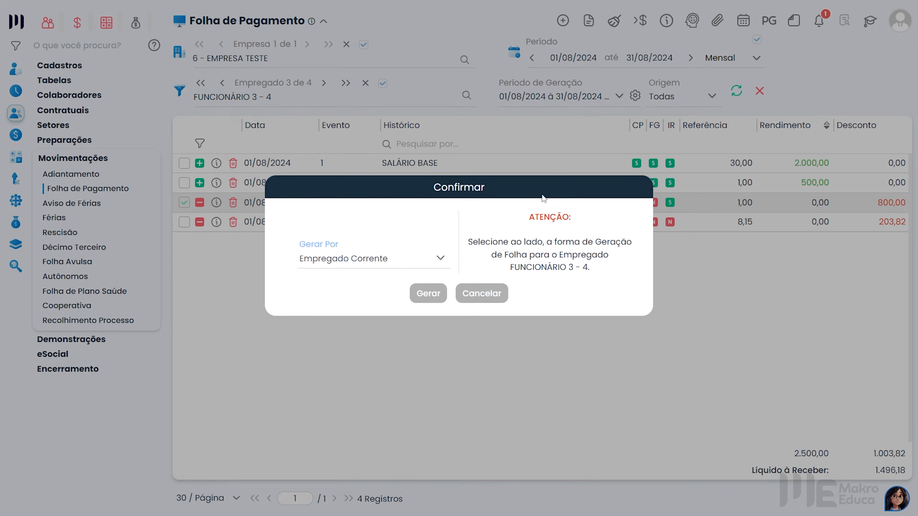
{"action": "left_click", "coordinate": [493, 305]}
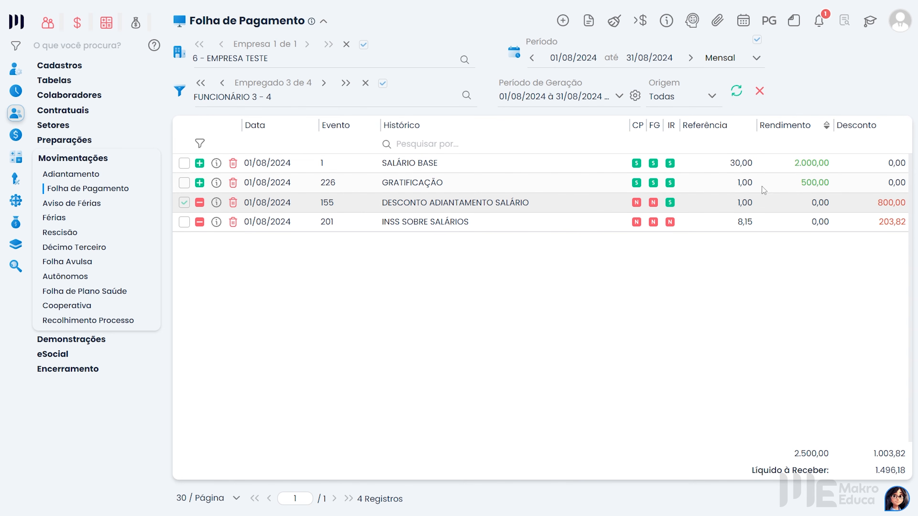
Examine the DESCONTO ADIANTAMENTO SALÁRIO value in the payroll and view the Recibo de Pagamento report options, and leave the reports.
{"action": "double_click", "coordinate": [891, 203]}
{"action": "left_click", "coordinate": [655, 242]}
{"action": "mouse_move", "coordinate": [219, 227]}
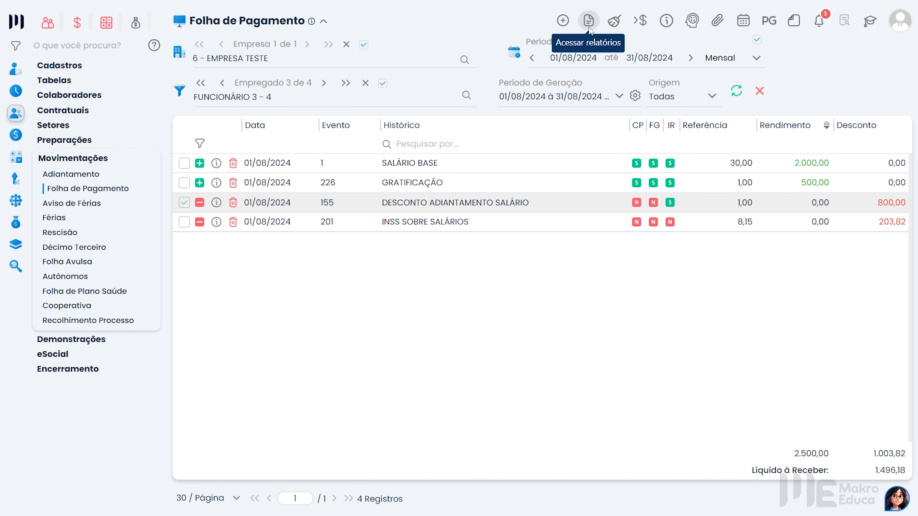
{"action": "left_click", "coordinate": [588, 21]}
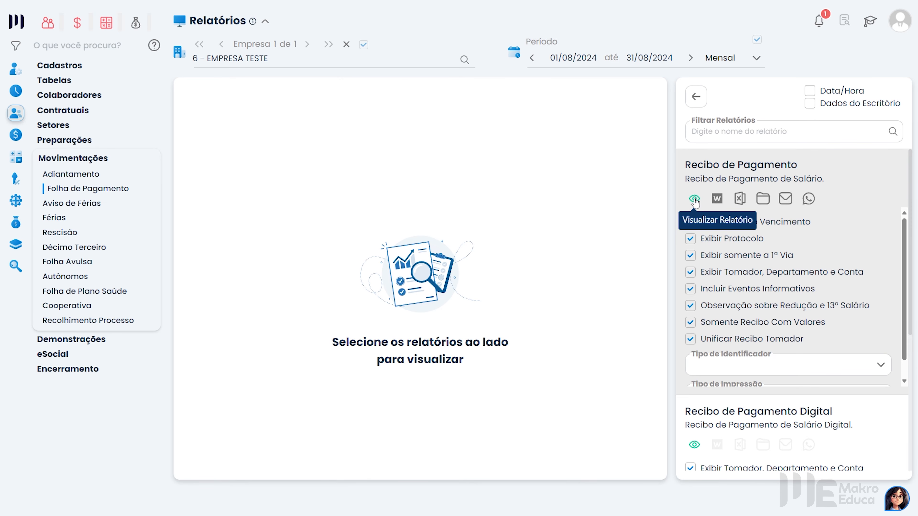
{"action": "left_click", "coordinate": [695, 97]}
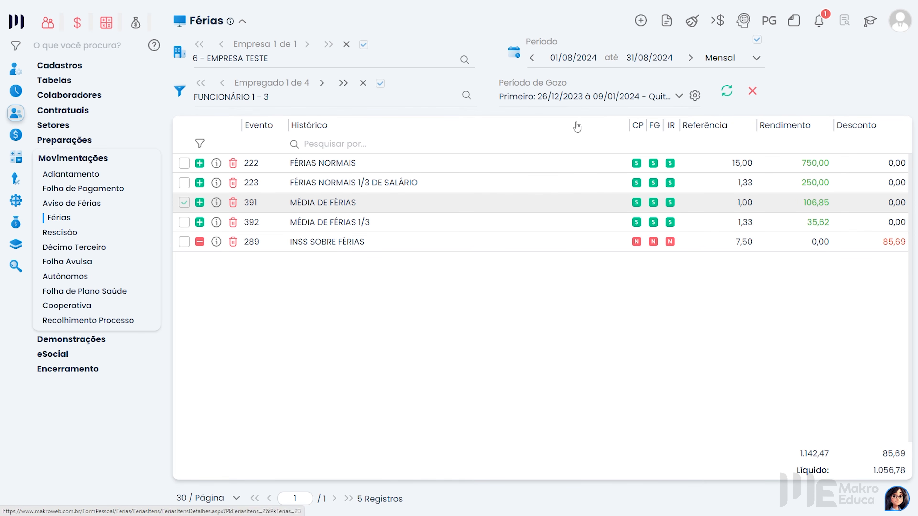
Explore FUNCIONÁRIO 1's Gerar Férias options, including Tipo de Férias, Tipo de período and a 10-day Abono, and close without generating.
{"action": "left_click", "coordinate": [727, 91]}
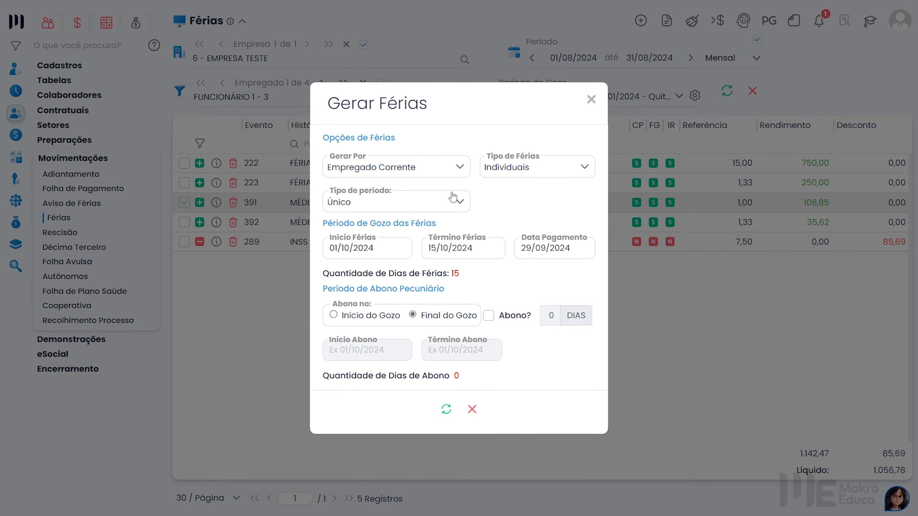
{"action": "left_click", "coordinate": [525, 177]}
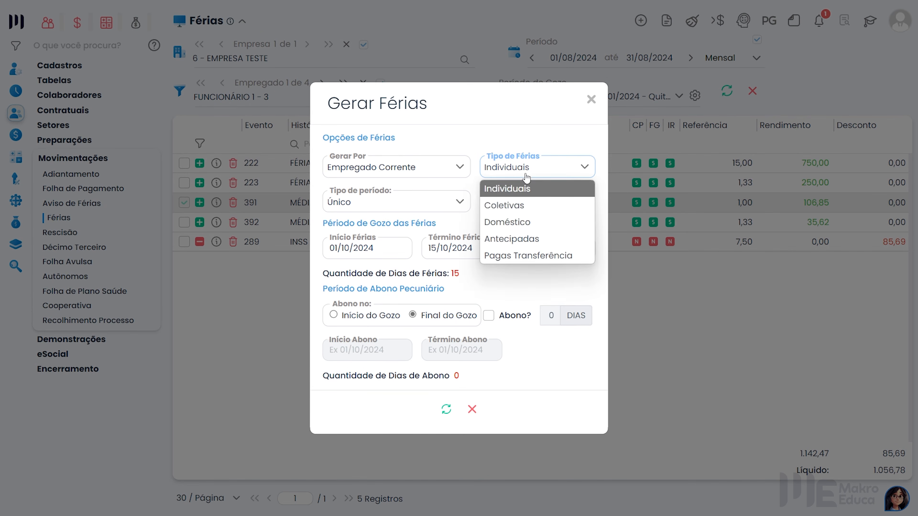
{"action": "left_click", "coordinate": [540, 187]}
{"action": "left_click", "coordinate": [401, 209]}
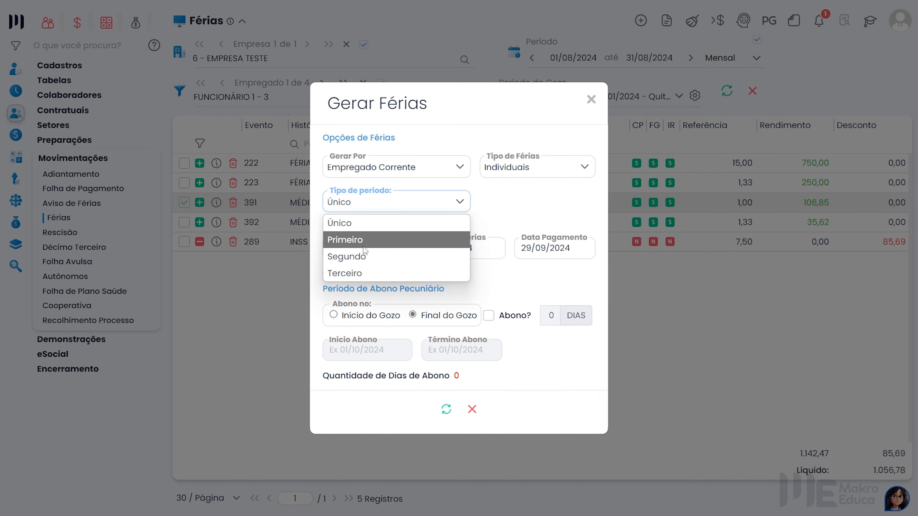
{"action": "left_click", "coordinate": [496, 217]}
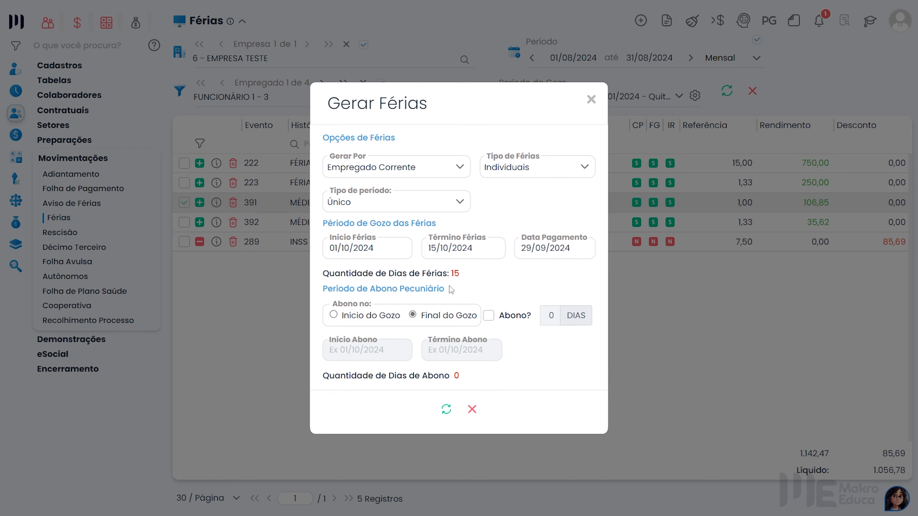
{"action": "left_click", "coordinate": [487, 321]}
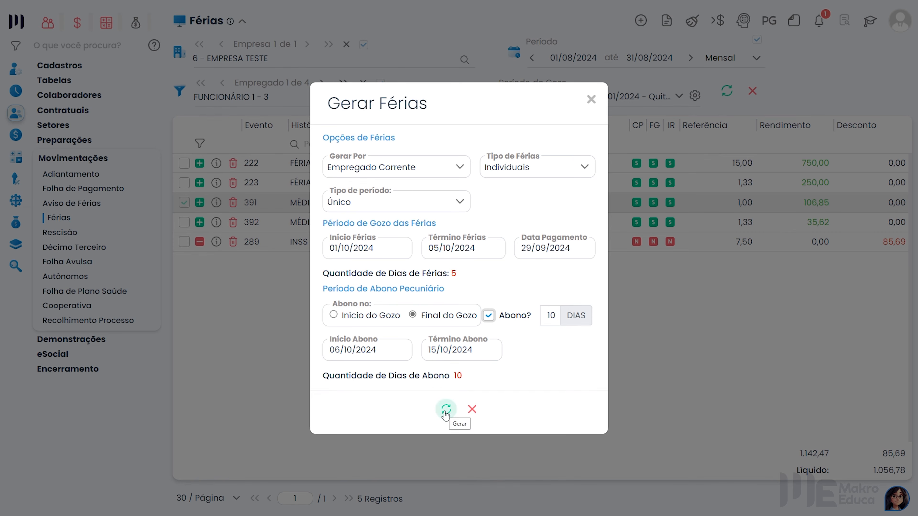
{"action": "left_click", "coordinate": [591, 105]}
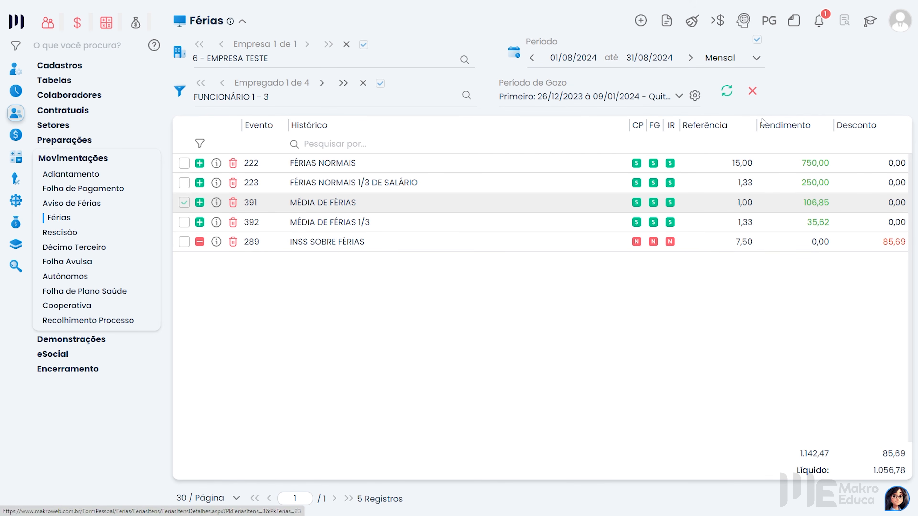
View the Maior Remuneração calculation for FUNCIONÁRIO 1's vacation, examining the Maior Rem. total and the SALÁRIO BASE entry.
{"action": "left_click", "coordinate": [721, 26]}
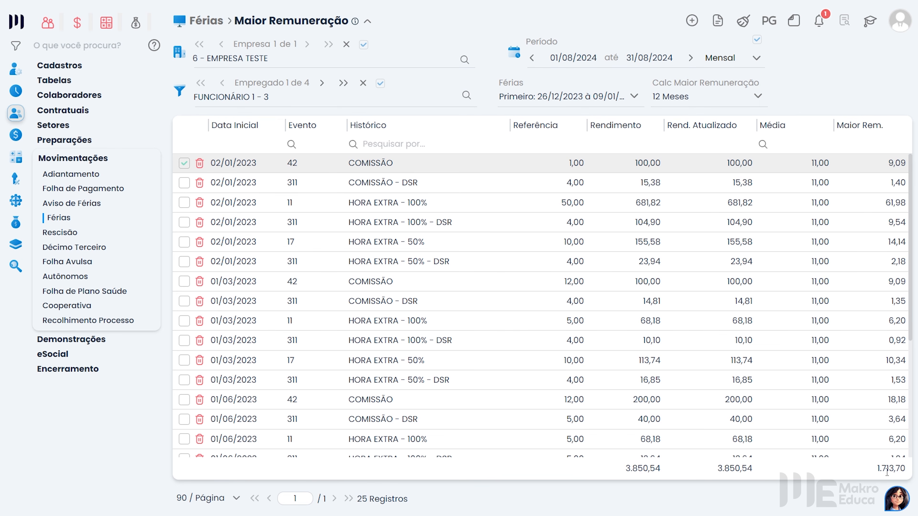
{"action": "left_click_drag", "start_coordinate": [876, 469], "coordinate": [906, 468]}
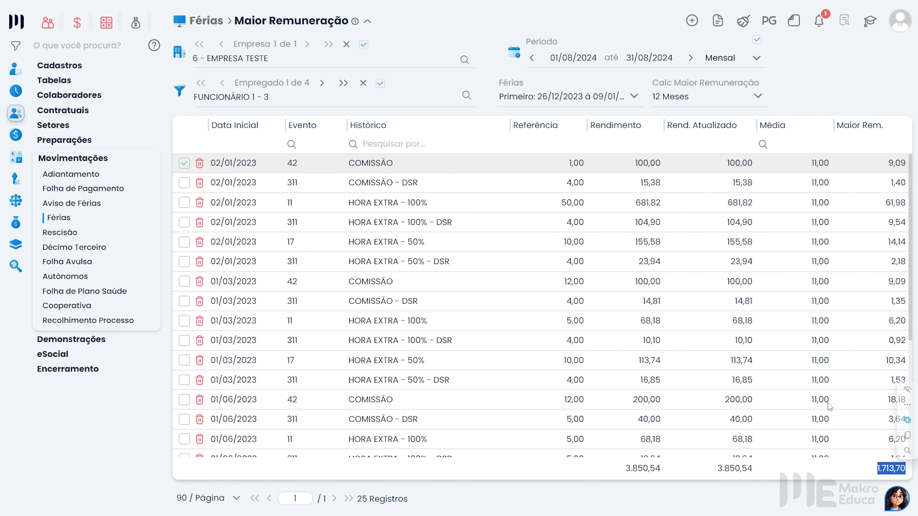
{"action": "scroll", "coordinate": [778, 369], "scroll_direction": "down", "scroll_amount": 5}
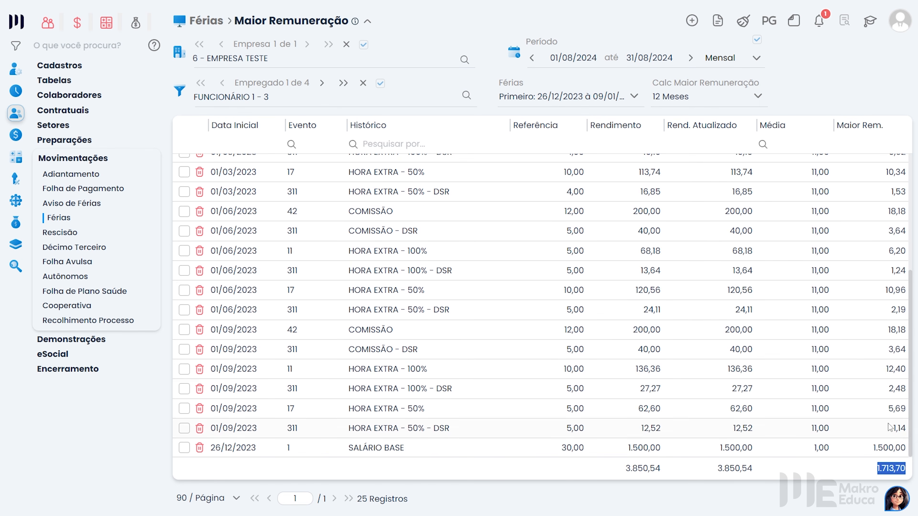
{"action": "left_click_drag", "start_coordinate": [864, 450], "coordinate": [908, 452]}
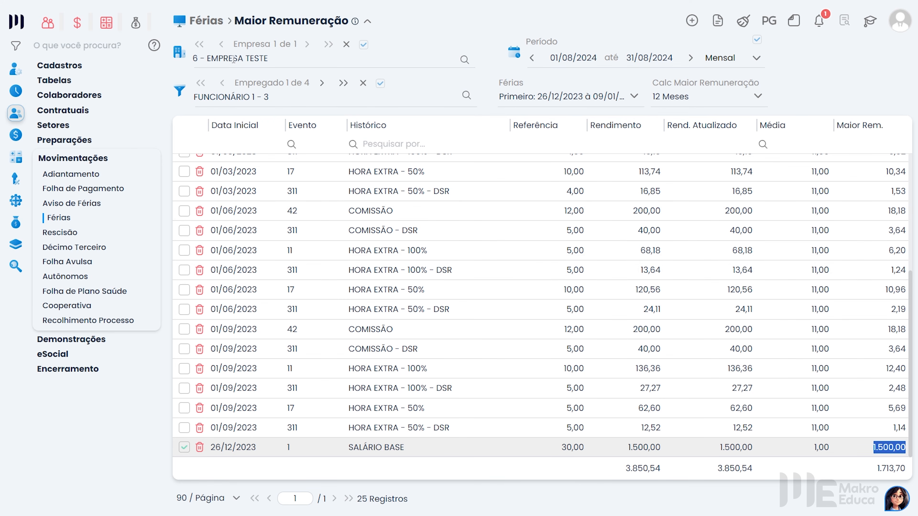
Return to the Férias events and open the MÉDIA DE FÉRIAS record for FUNCIONÁRIO 1.
{"action": "left_click", "coordinate": [206, 21]}
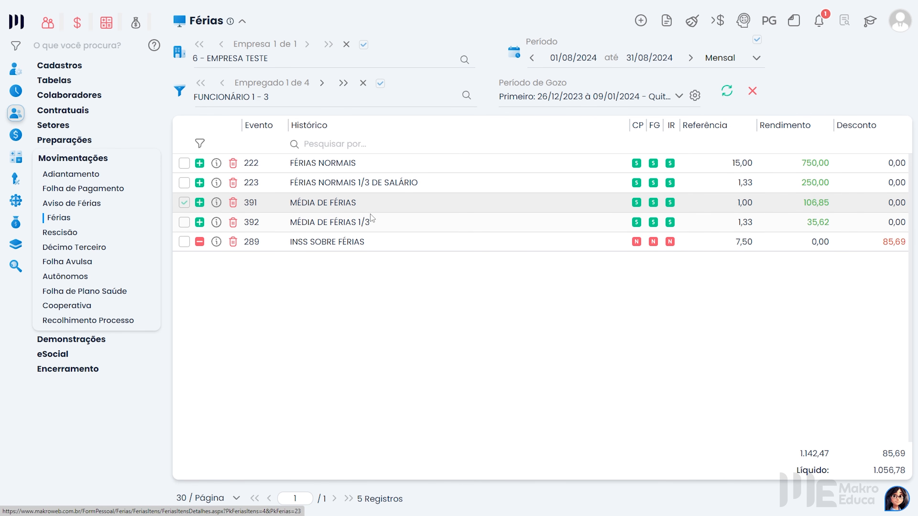
{"action": "left_click_drag", "start_coordinate": [366, 204], "coordinate": [316, 203]}
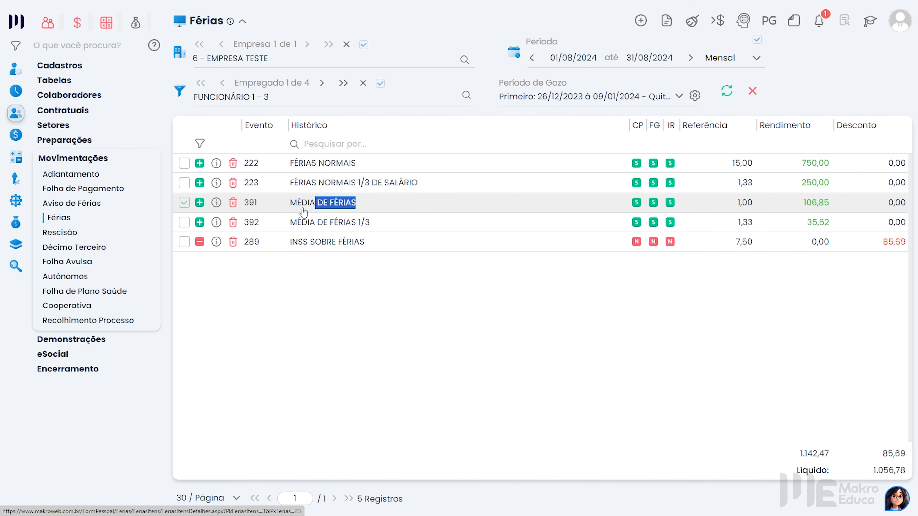
{"action": "left_click", "coordinate": [302, 206]}
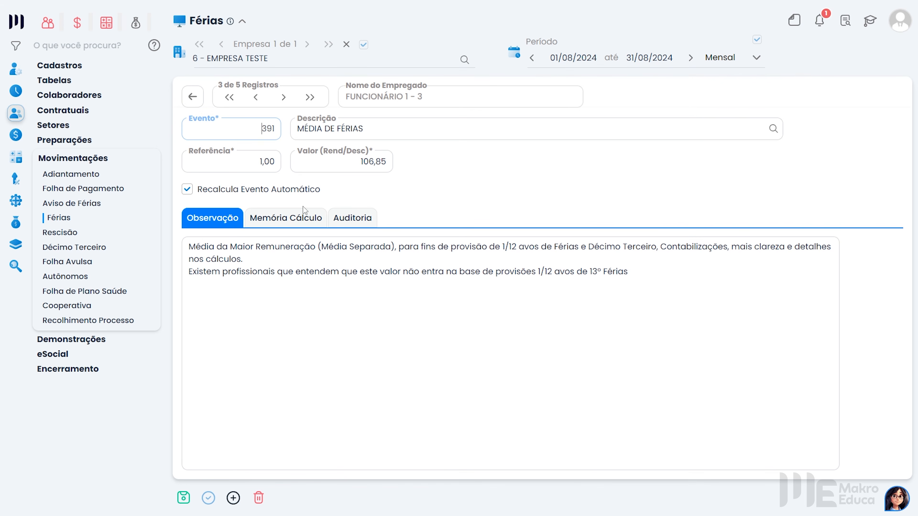
Examine the MÉDIA DE FÉRIAS event's description and return to FUNCIONÁRIO 1's Férias events.
{"action": "left_click", "coordinate": [363, 135]}
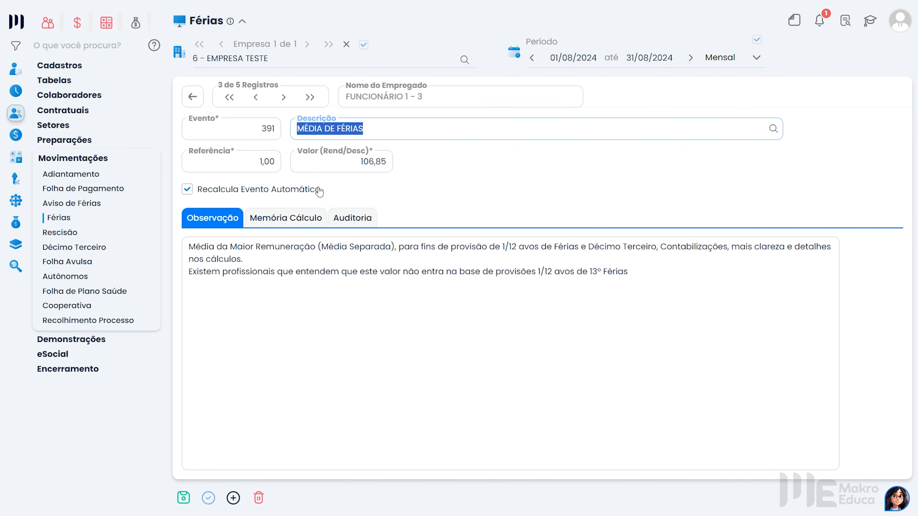
{"action": "left_click", "coordinate": [193, 98]}
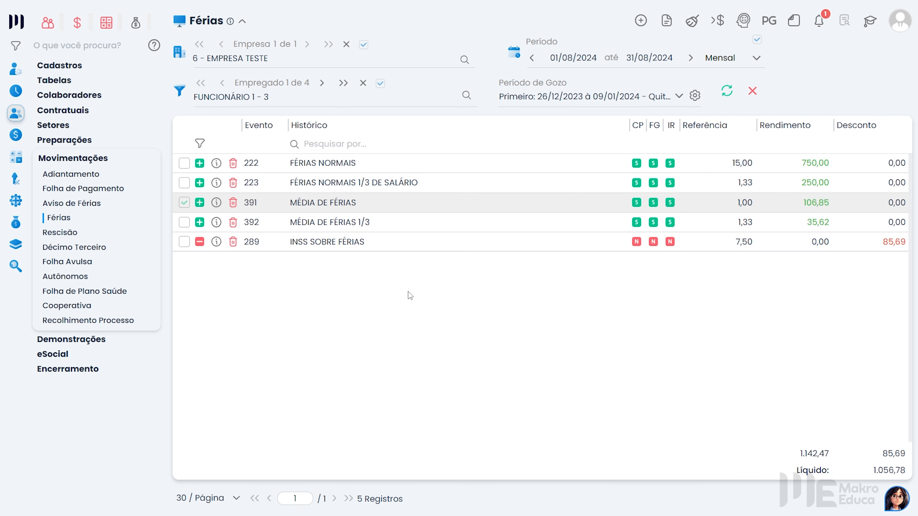
Explore FUNCIONÁRIO 1's Gerar Rescisão options under Rescisão, viewing the Tipo Aviso choices without changing the selection.
{"action": "left_click", "coordinate": [66, 233]}
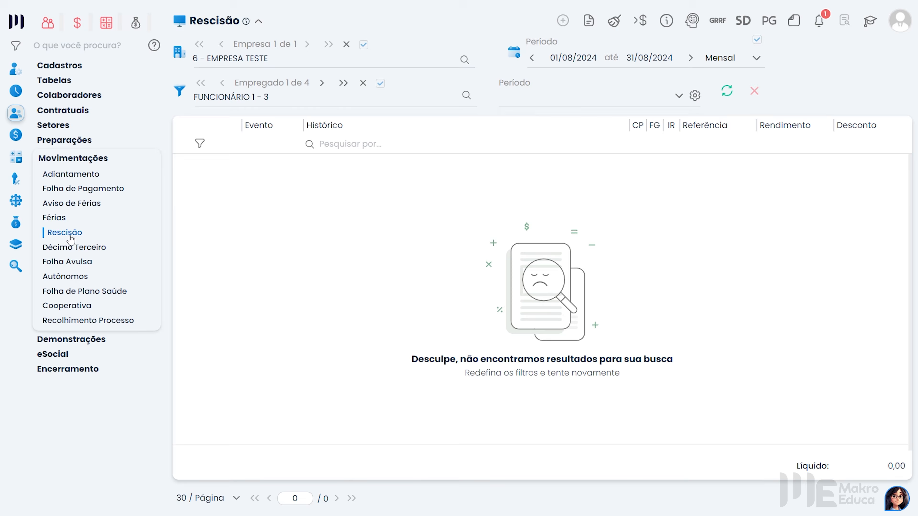
{"action": "left_click", "coordinate": [727, 92]}
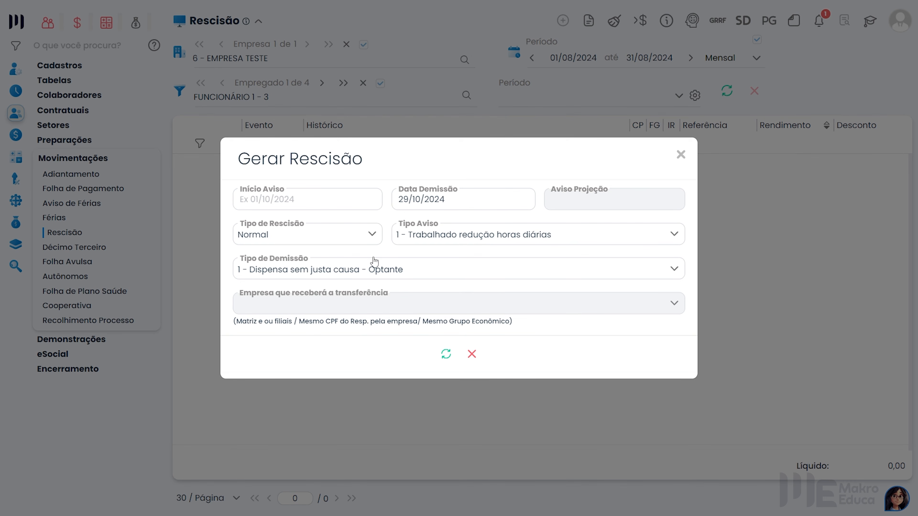
{"action": "left_click", "coordinate": [439, 237]}
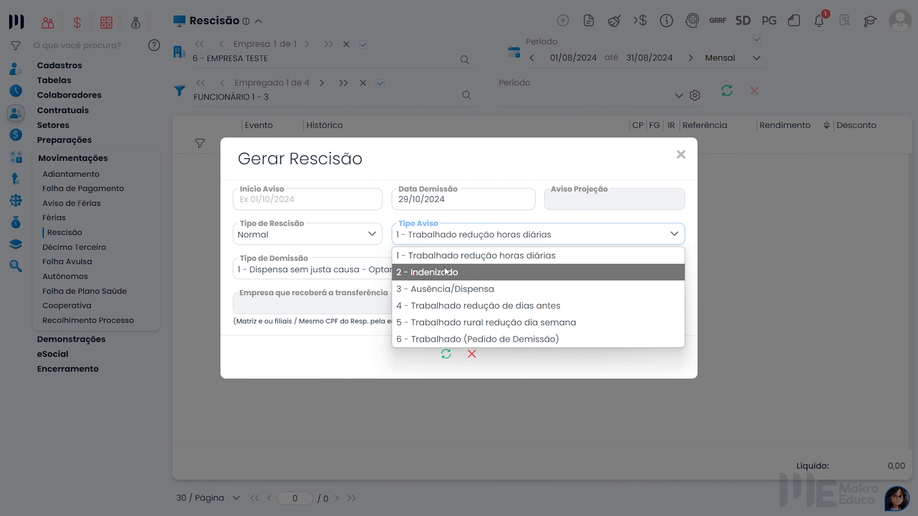
{"action": "left_click", "coordinate": [352, 288]}
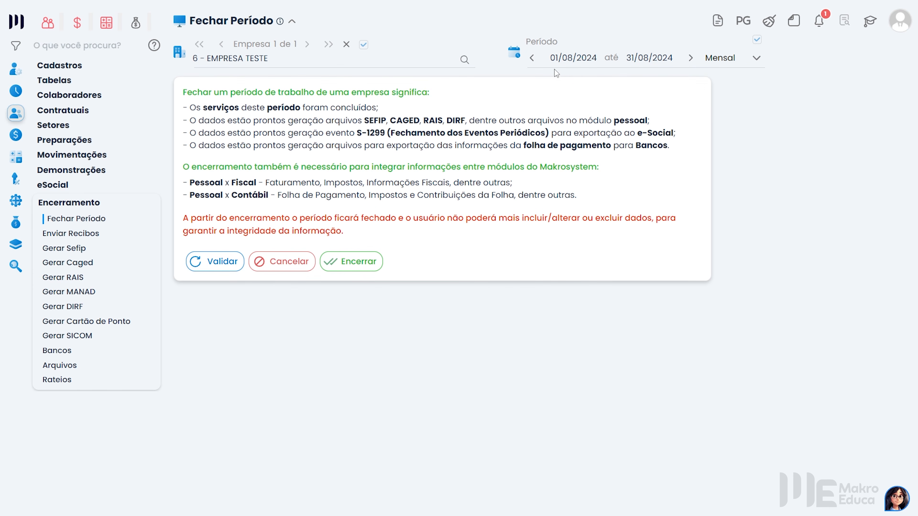
Validate EMPRESA TESTE's period from 01/08/2024 to 31/08/2024 in Fechar Período, close the period, and dismiss the system messages.
{"action": "left_click", "coordinate": [221, 262]}
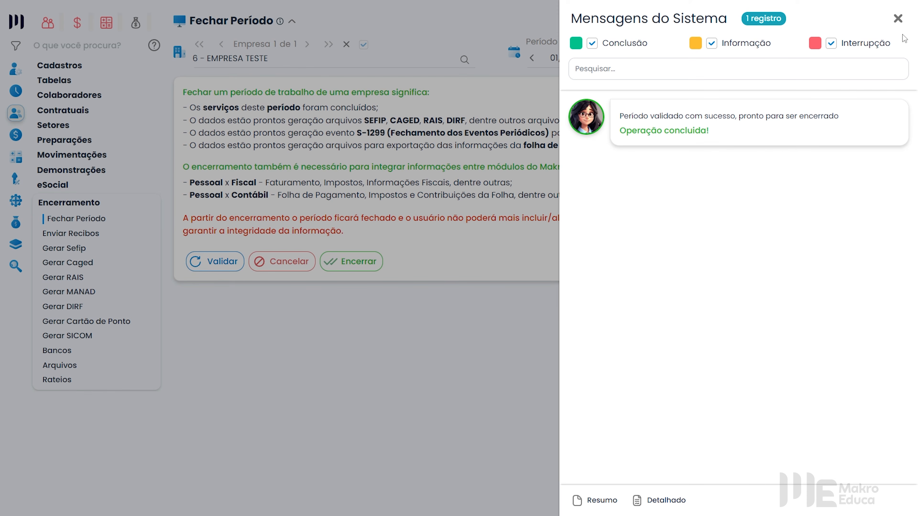
{"action": "left_click", "coordinate": [897, 18]}
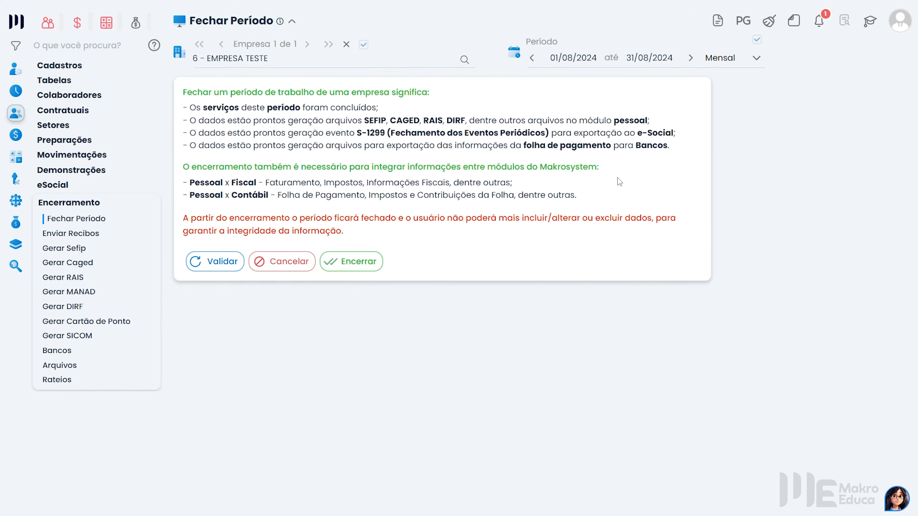
{"action": "left_click", "coordinate": [360, 262]}
{"action": "left_click", "coordinate": [435, 276]}
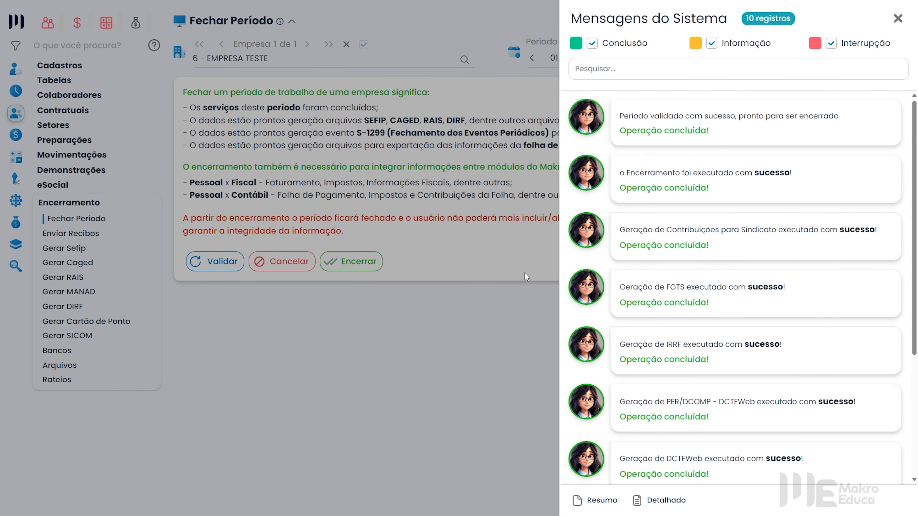
{"action": "left_click", "coordinate": [492, 256]}
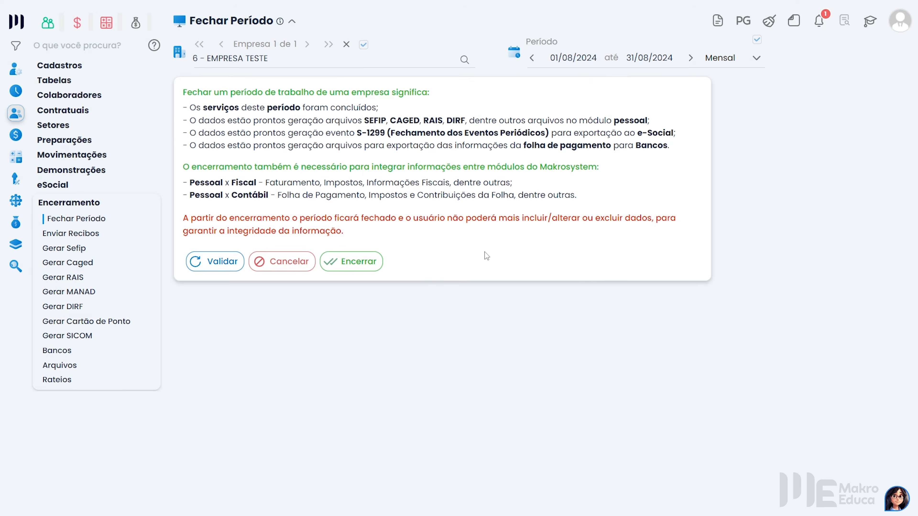
Examine the Vr. Pagar amounts for Darf DctfWeb / Unificação and FGTS in the Impostos control.
{"action": "mouse_move", "coordinate": [53, 27]}
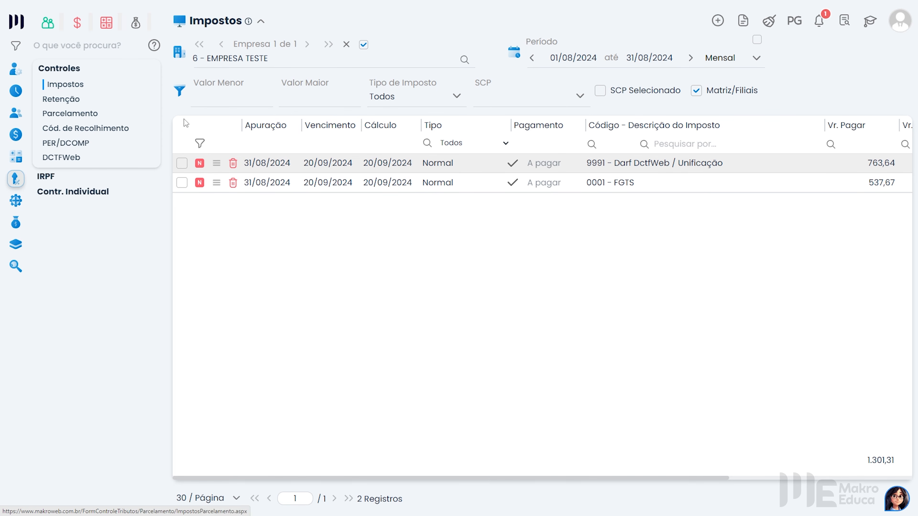
{"action": "mouse_move", "coordinate": [695, 170]}
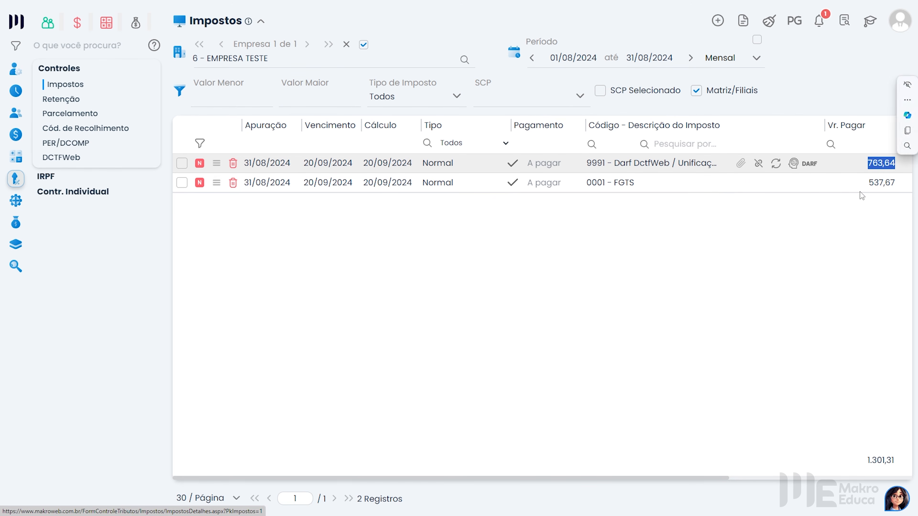
{"action": "double_click", "coordinate": [874, 183]}
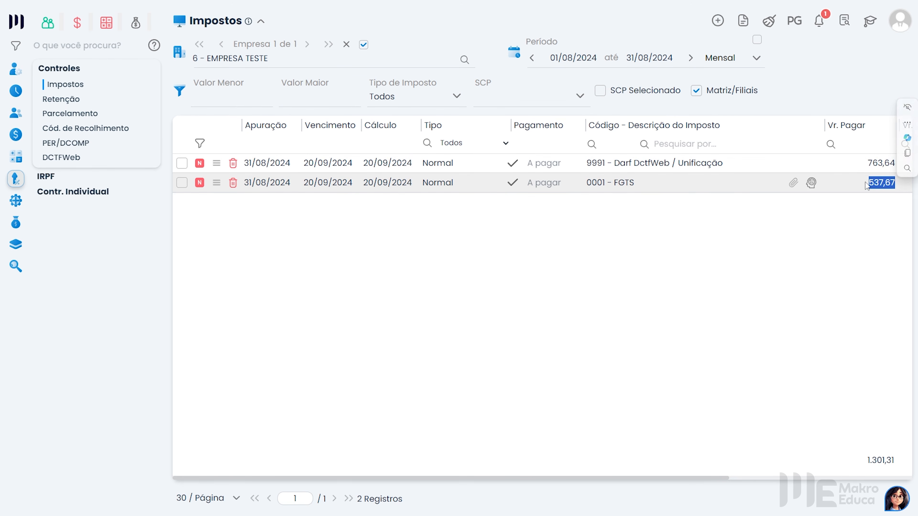